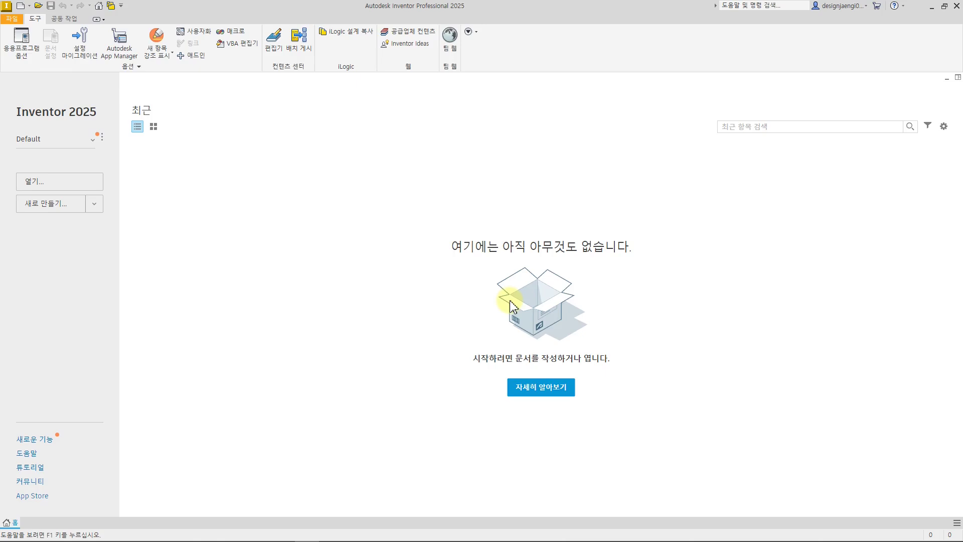
Create a new part file from the 부품.ipt template.
click(46, 205)
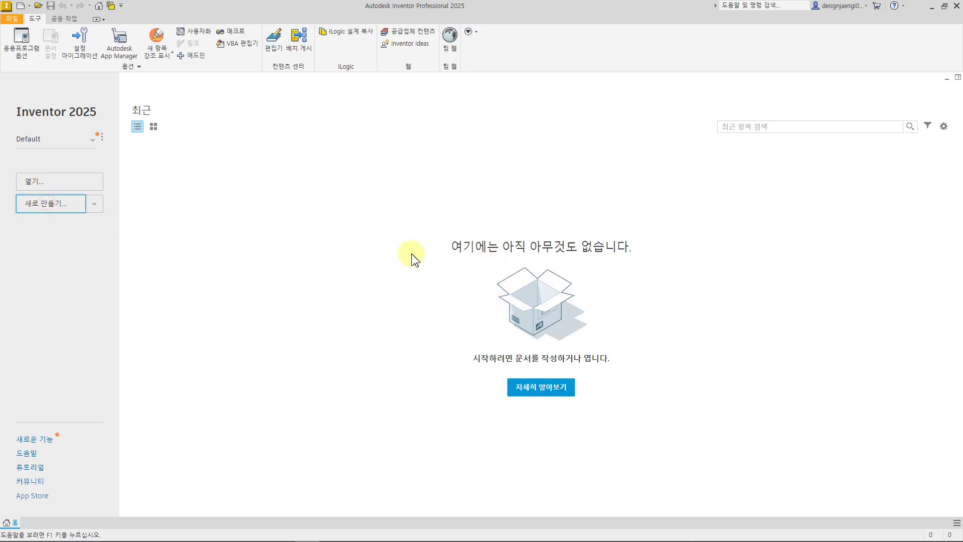
click(630, 172)
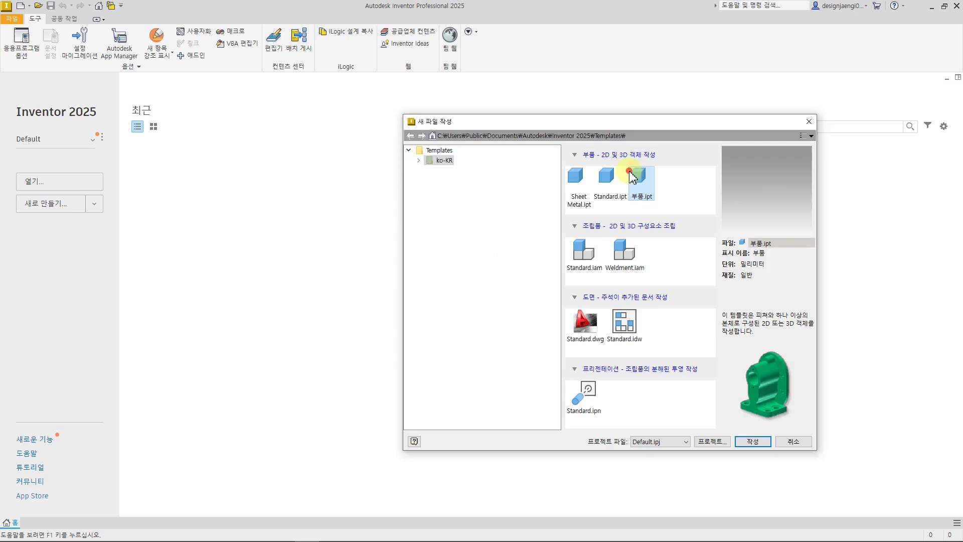
click(748, 442)
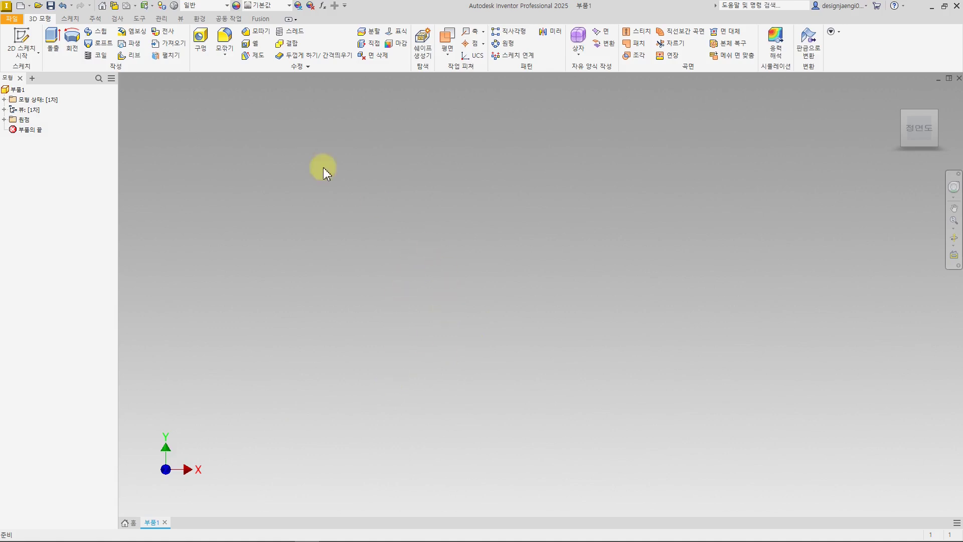
Start a 2D sketch on the XY plane and draw a two-point center rectangle about 48 mm wide, centered on the origin.
key(F6)
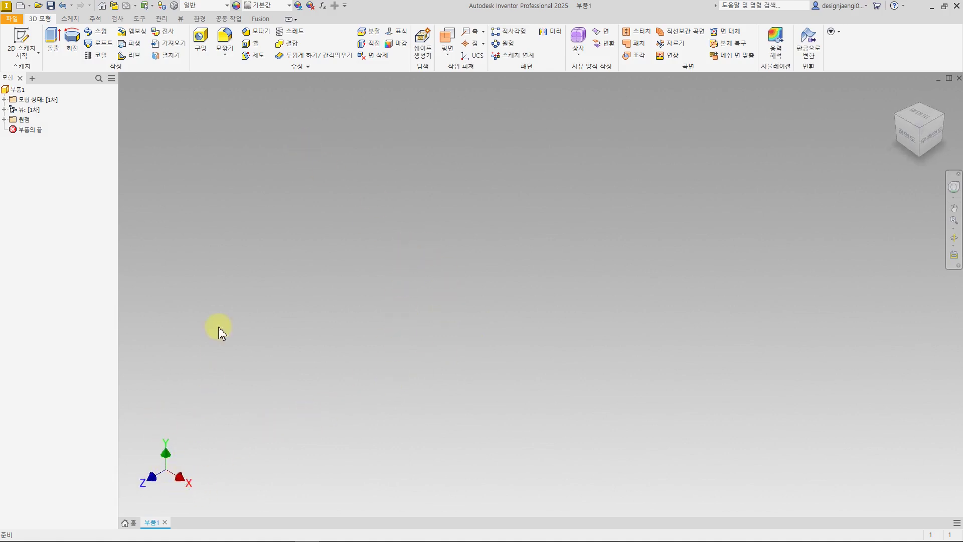
click(23, 45)
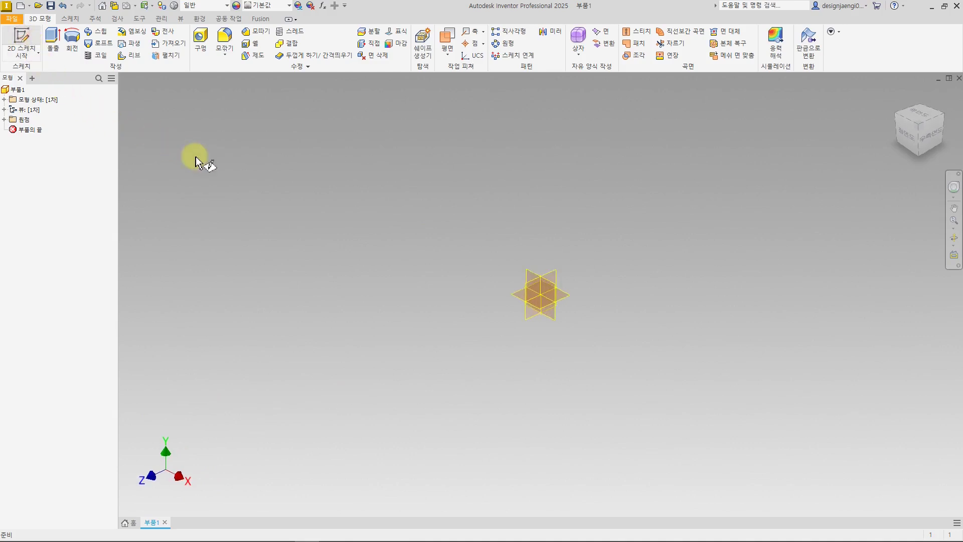
click(499, 192)
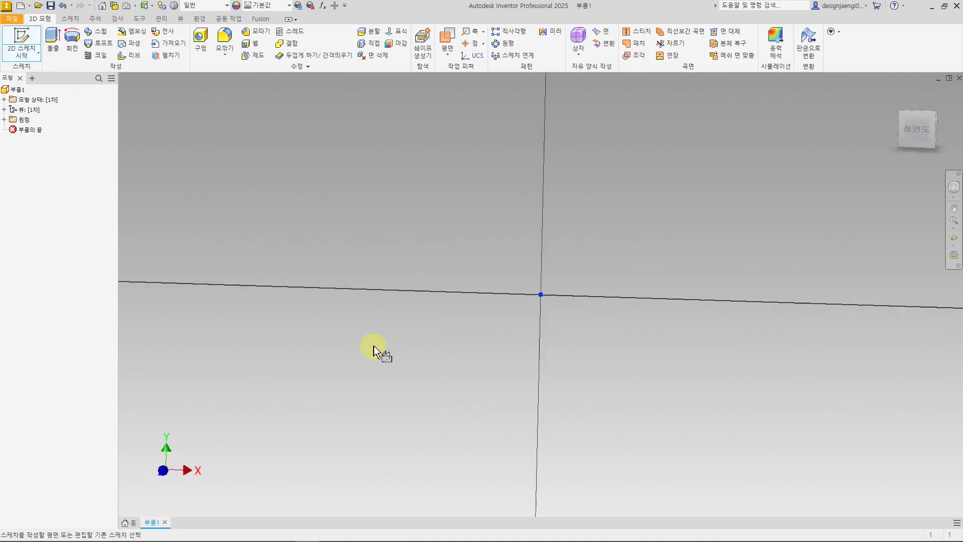
click(123, 55)
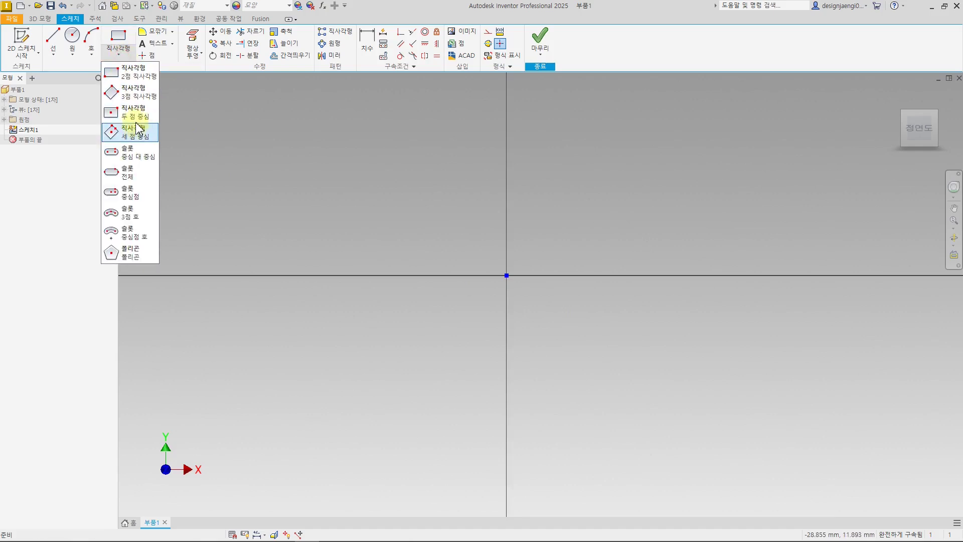
click(135, 114)
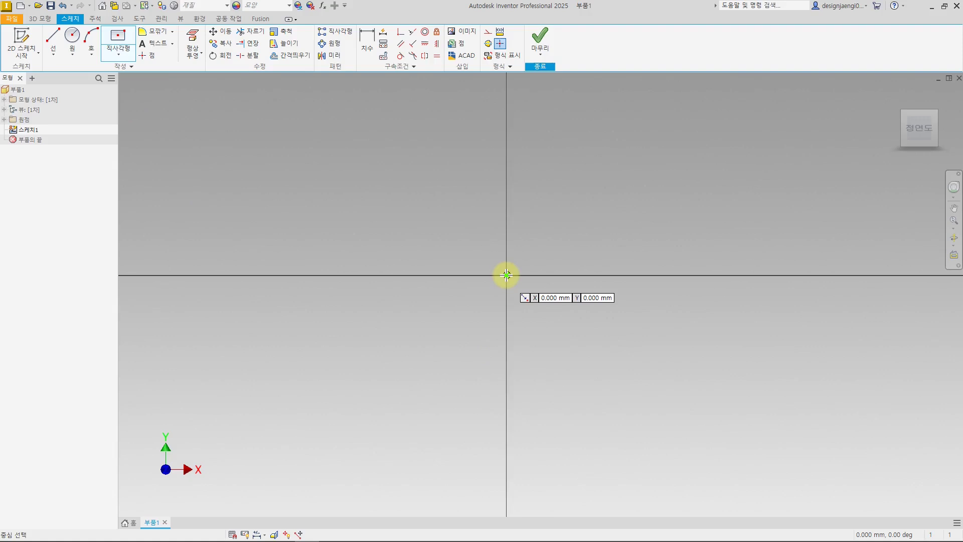
click(506, 275)
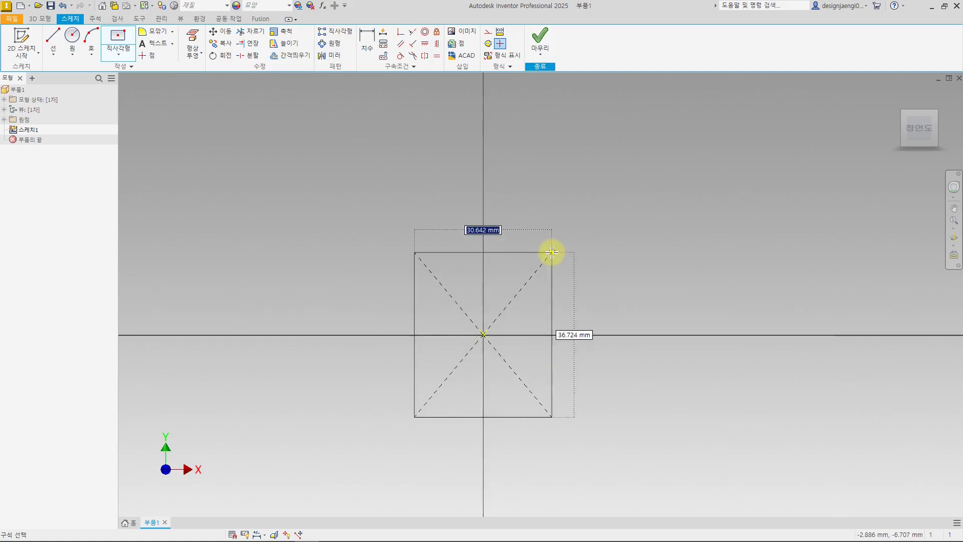
click(591, 217)
Dimension the rectangle's upper horizontal edge and set its width to 100 mm.
click(367, 40)
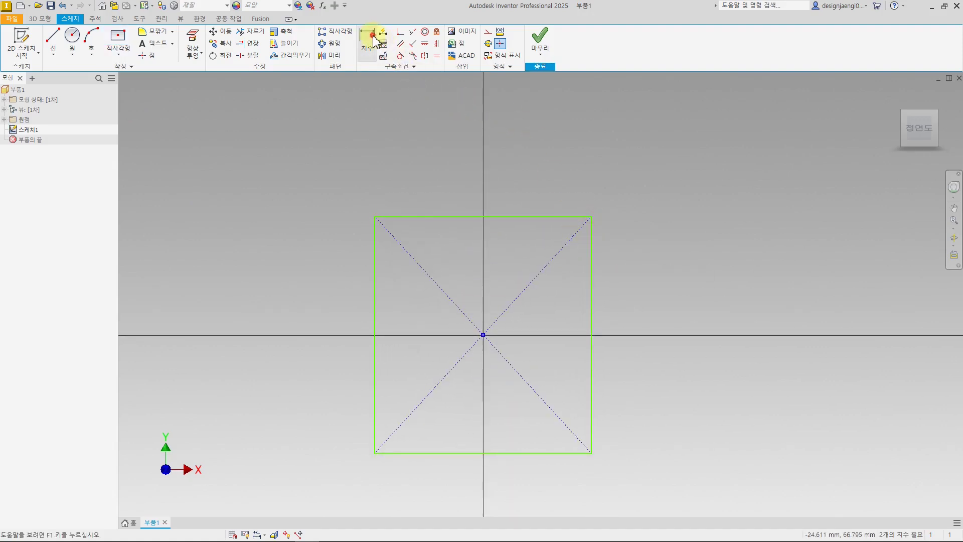
click(526, 216)
click(551, 179)
text(100)
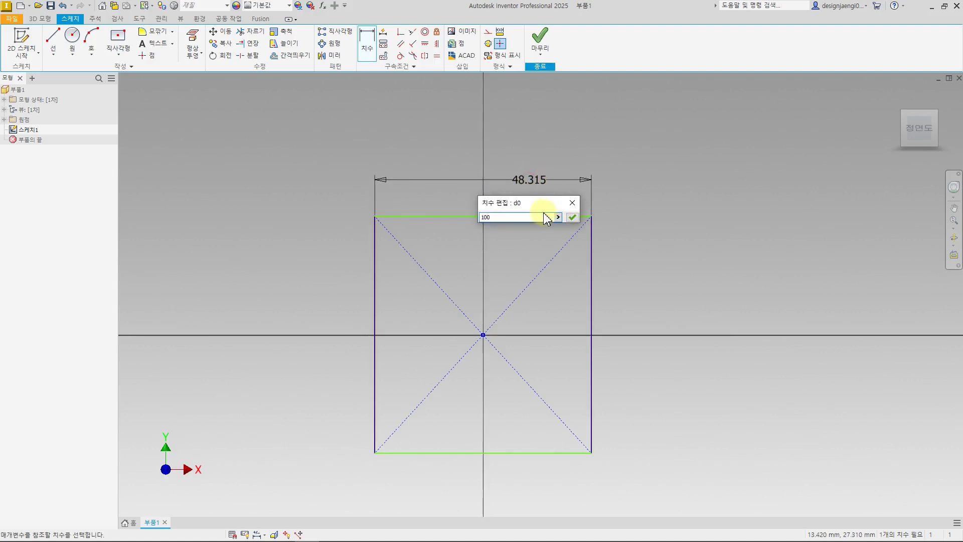
key(Return)
key(Escape)
Make the rectangle's horizontal and vertical edges equal in length, and move the width dimension farther above the square.
click(437, 56)
click(540, 179)
click(586, 216)
key(Escape)
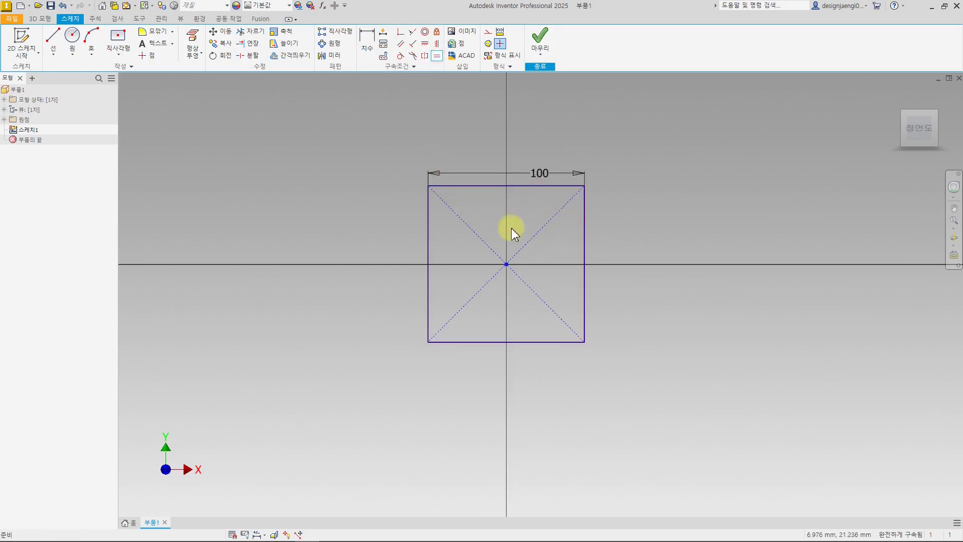
drag(543, 176, 543, 148)
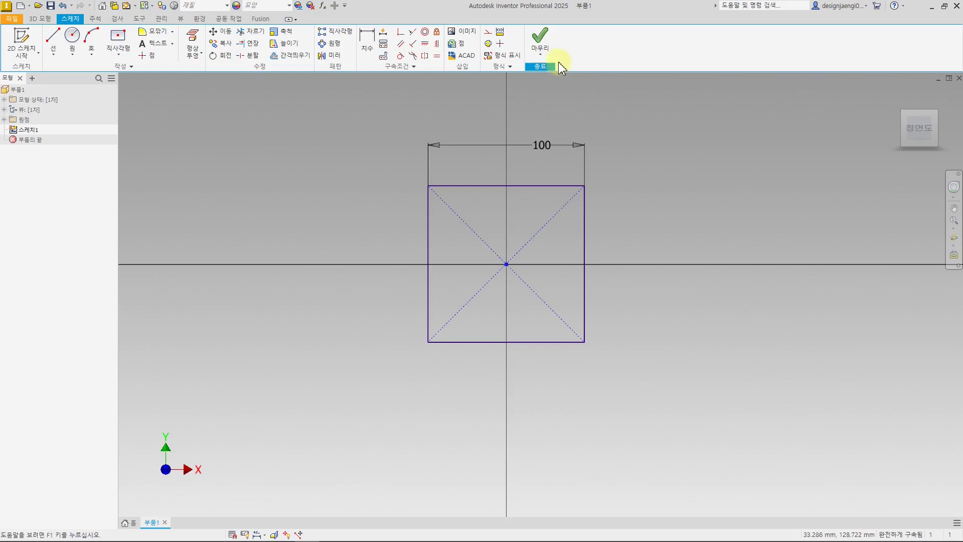
Finish the sketch and extrude the square profile 100 mm into a solid cube.
click(551, 43)
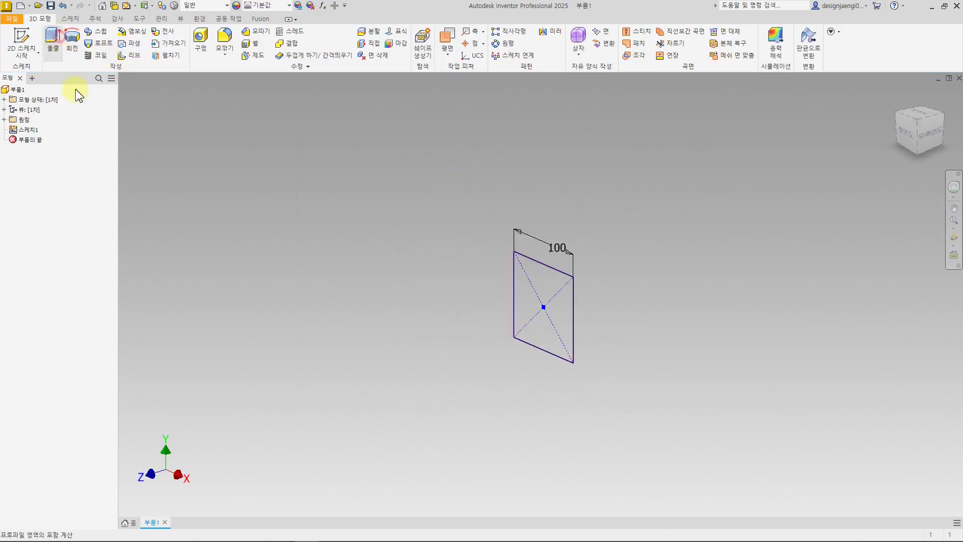
click(53, 40)
double_click(251, 259)
text(100)
key(Return)
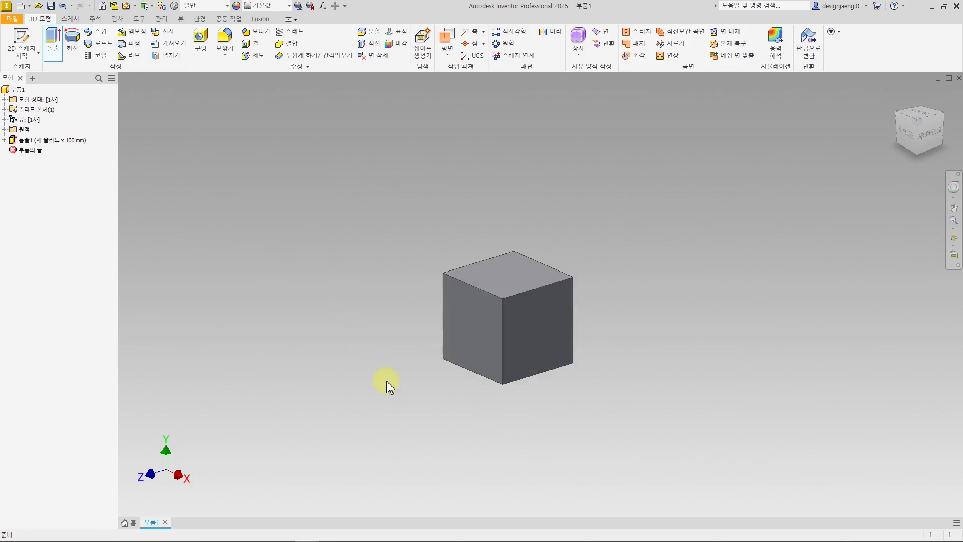
key(F2)
drag(462, 410, 460, 411)
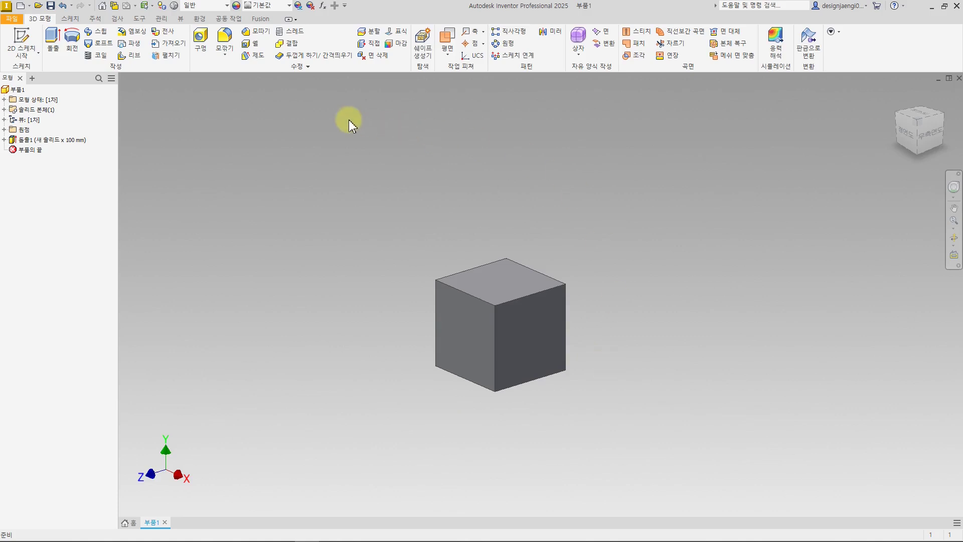
Reopen the extrusion's base sketch and round the square's upper-left corner with a 10 mm 2D fillet.
click(4, 140)
click(40, 150)
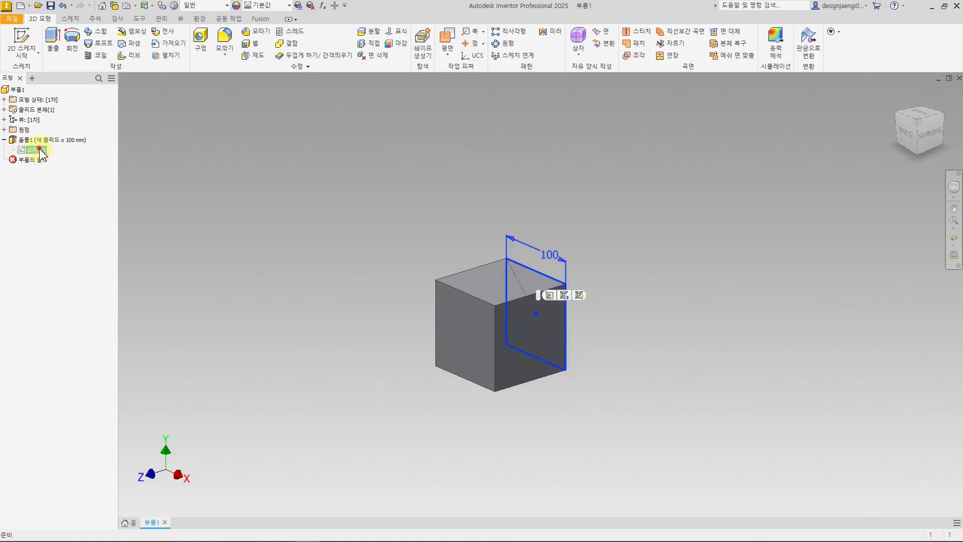
double_click(41, 150)
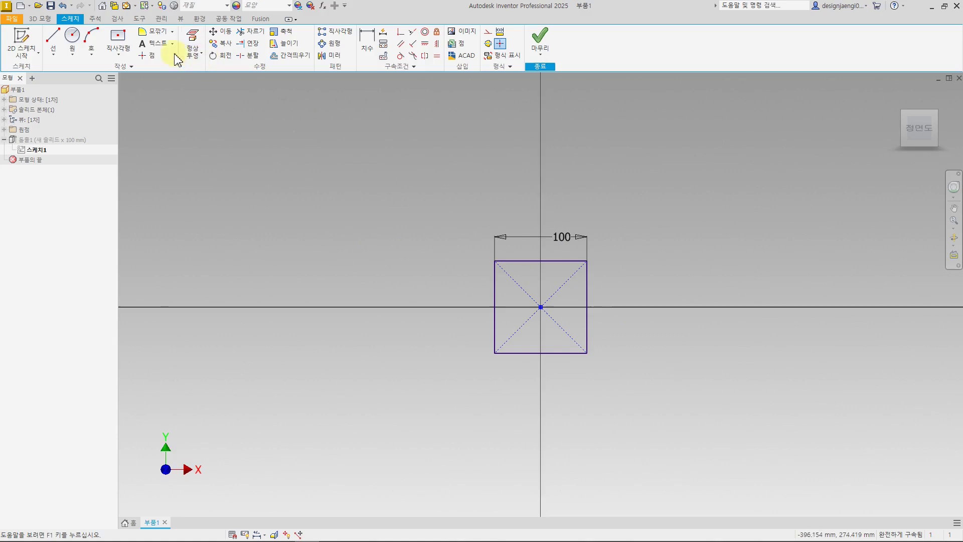
click(159, 31)
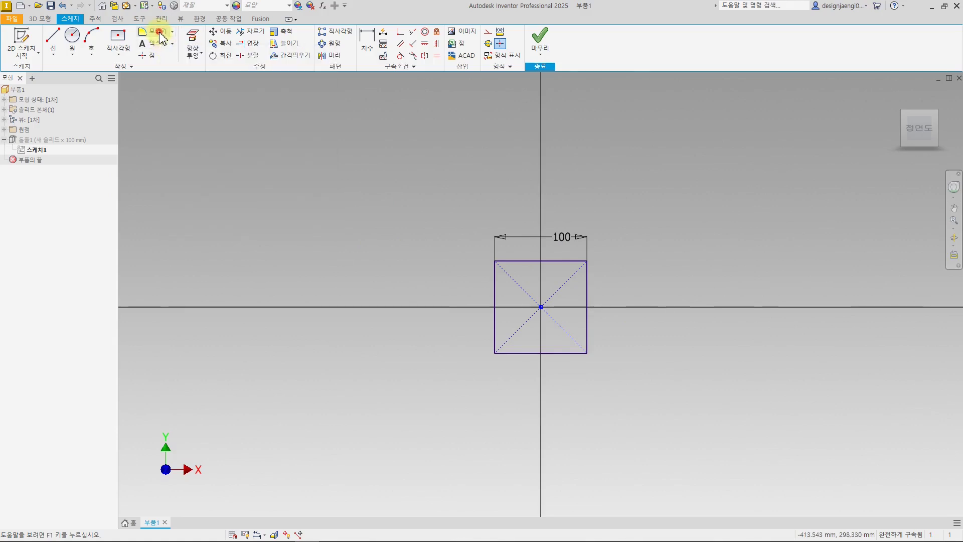
drag(600, 73, 379, 192)
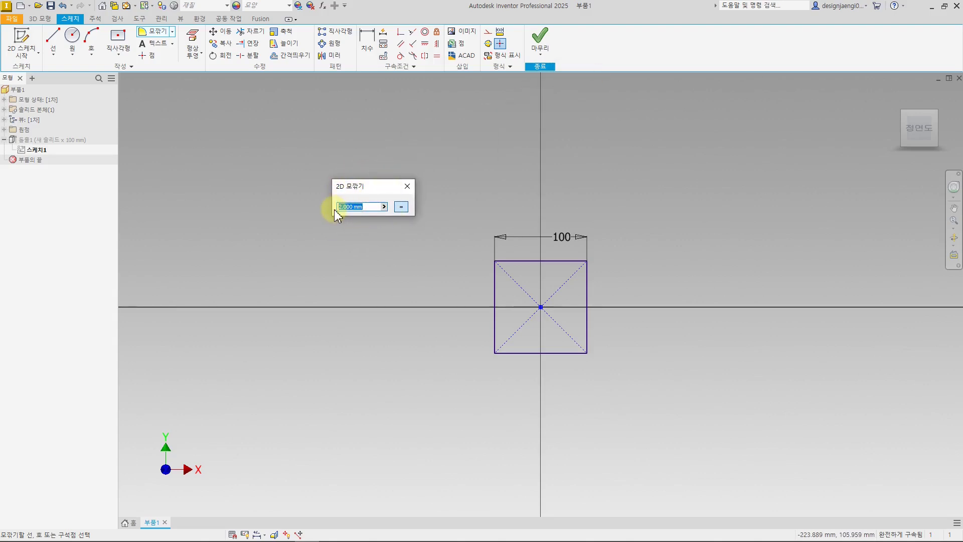
text(2)
key(BackSpace)
text(10)
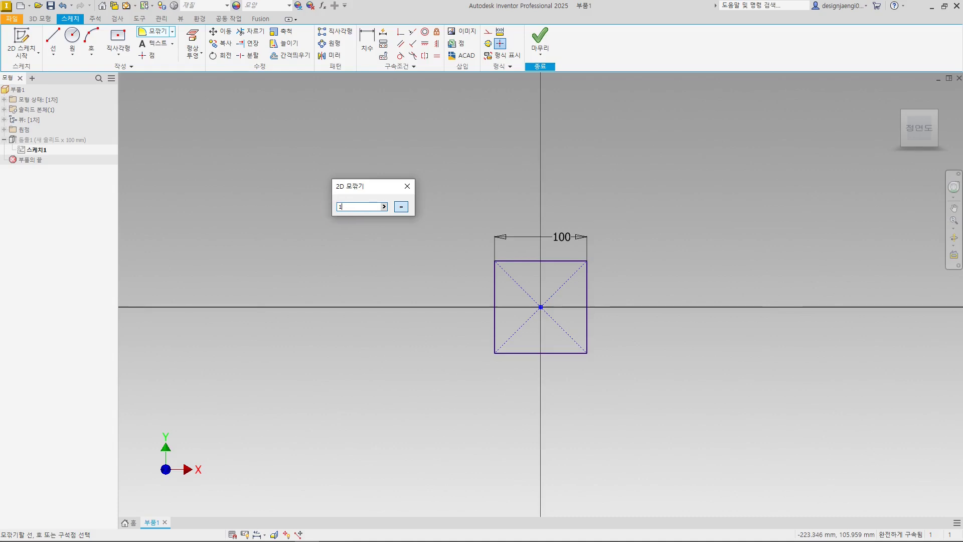
click(495, 268)
click(507, 261)
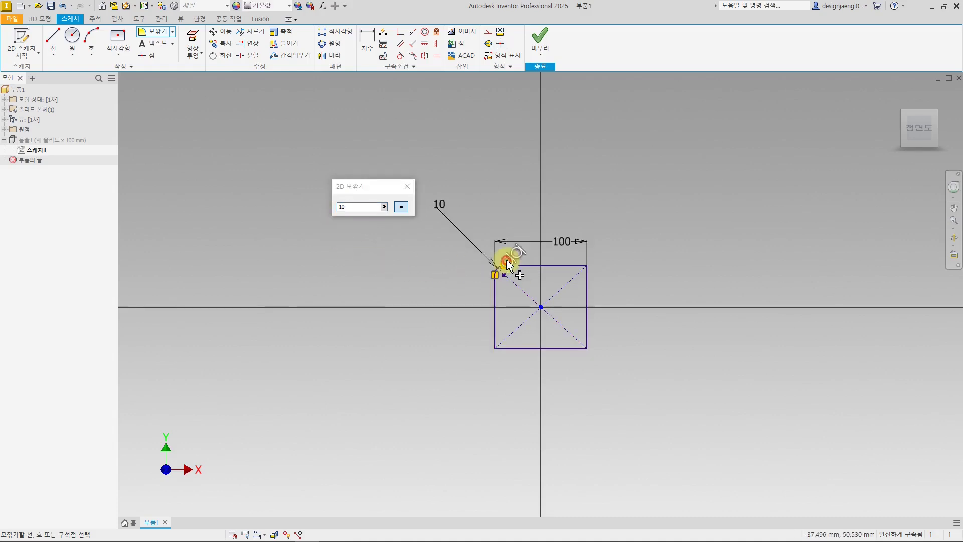
scroll(508, 262, up, 5)
scroll(536, 267, down, 5)
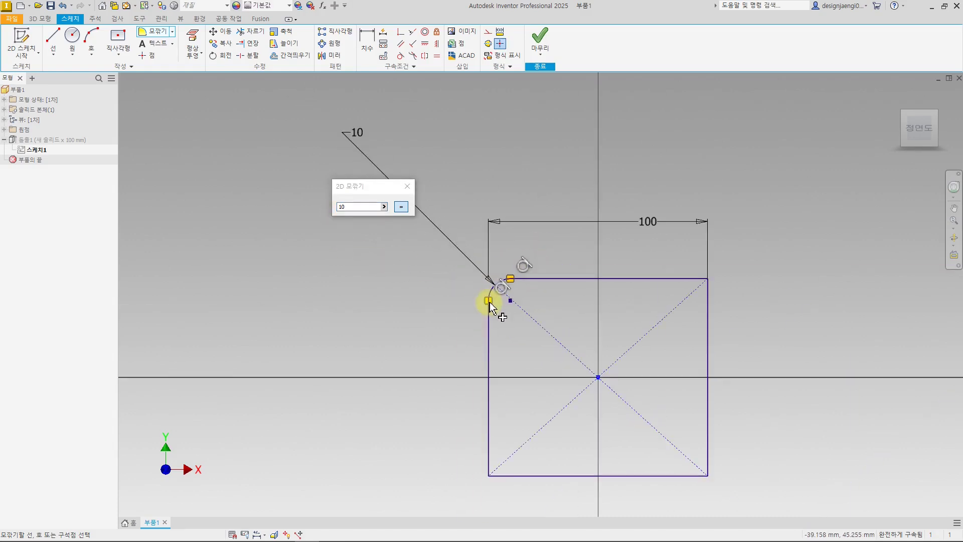
click(407, 186)
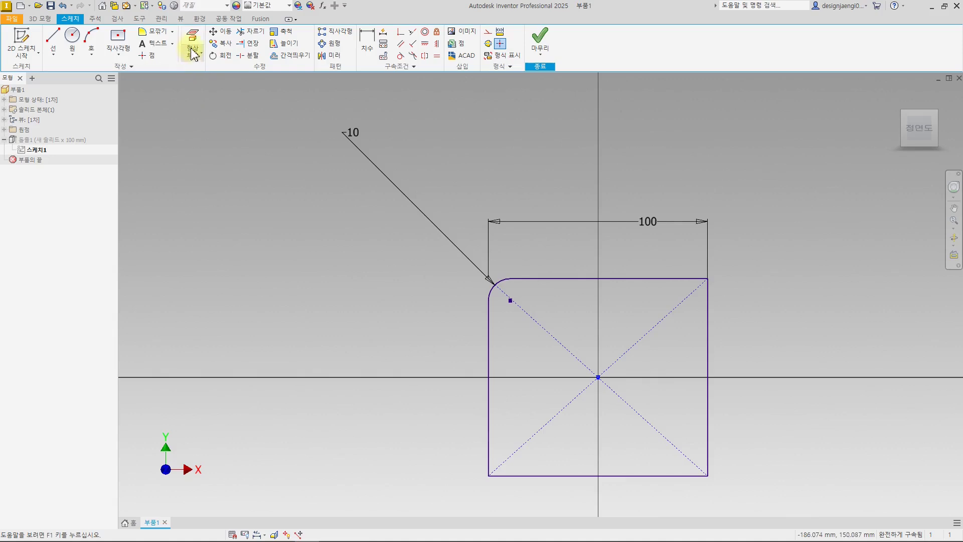
Undo the 10 mm sketch fillet and finish editing the sketch.
click(172, 31)
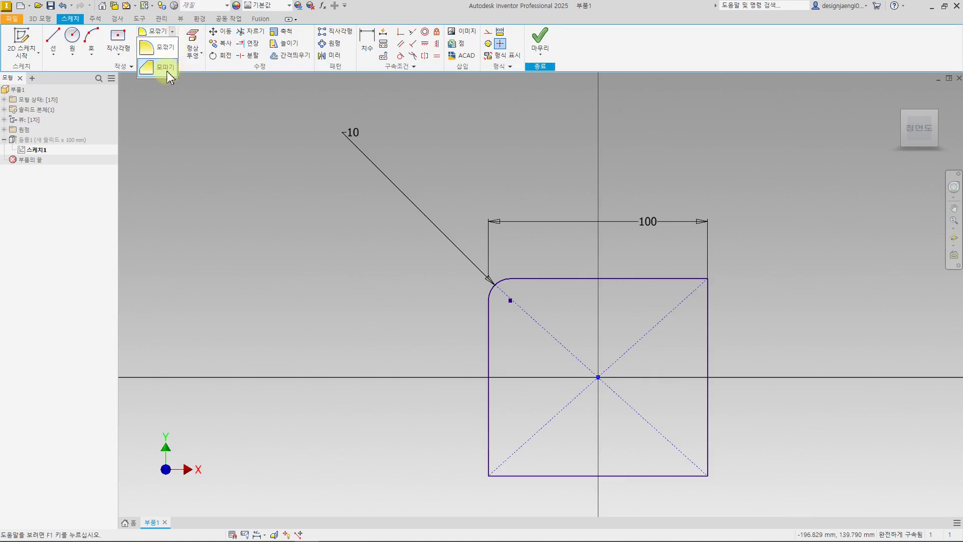
click(335, 247)
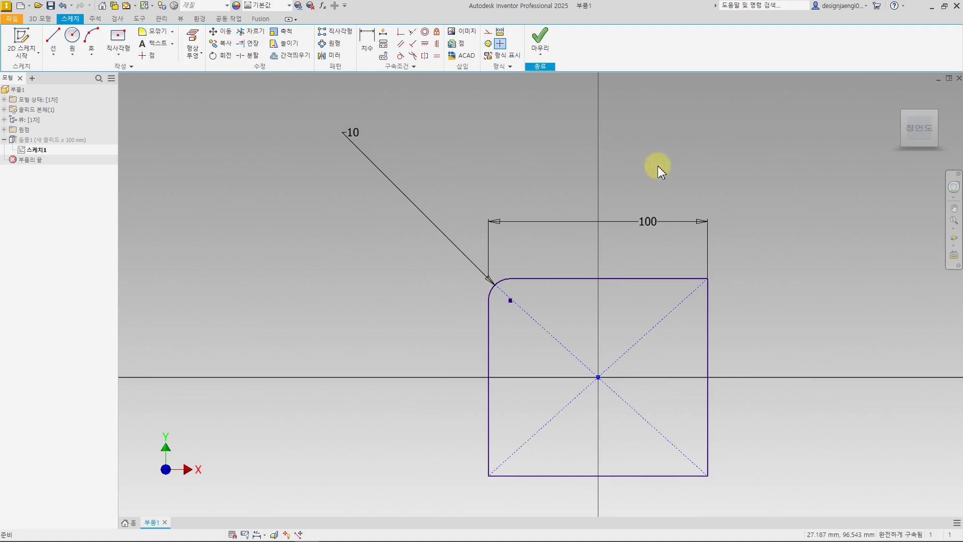
key(ctrl+z)
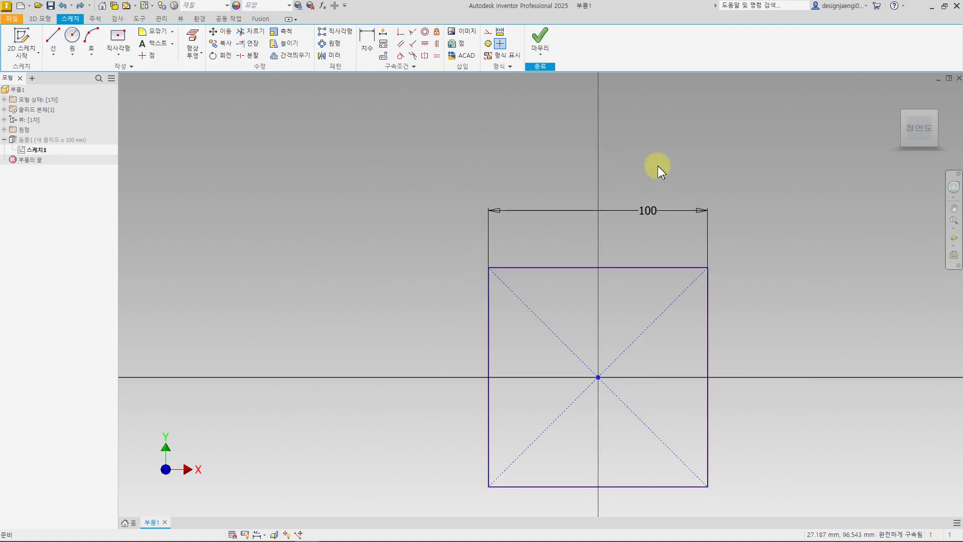
click(542, 39)
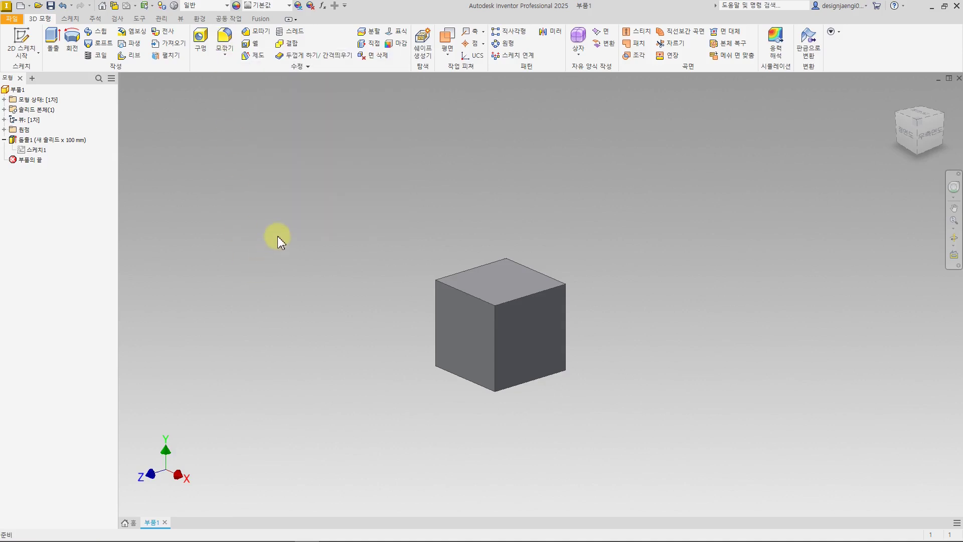
click(226, 39)
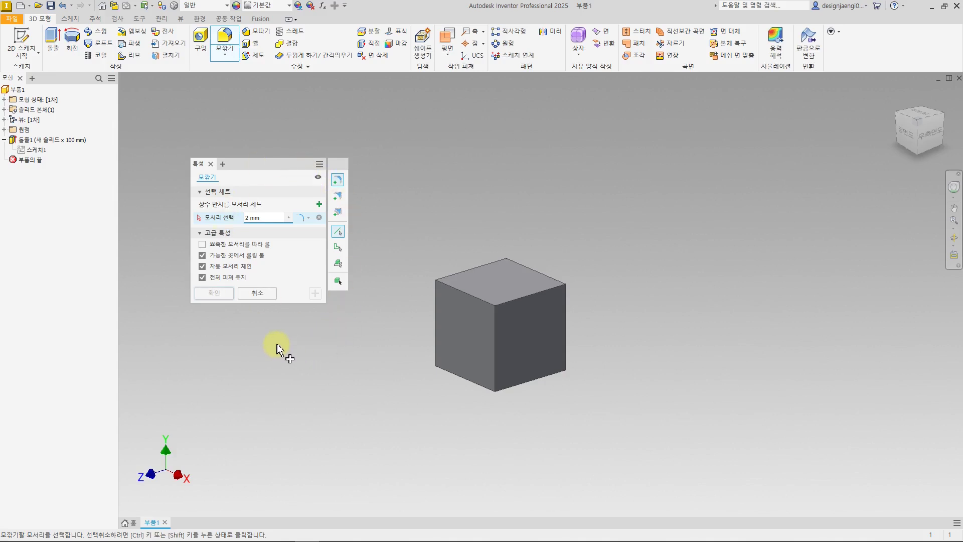
key(Escape)
shift+middle_drag(400, 327, 403, 366)
key(ctrl+2)
mouse_move(479, 322)
mouse_down()
mouse_move(483, 332)
mouse_move(529, 329)
mouse_up()
mouse_move(477, 358)
mouse_down()
mouse_move(506, 377)
mouse_move(530, 369)
mouse_up()
drag(480, 323, 479, 365)
drag(527, 330, 524, 370)
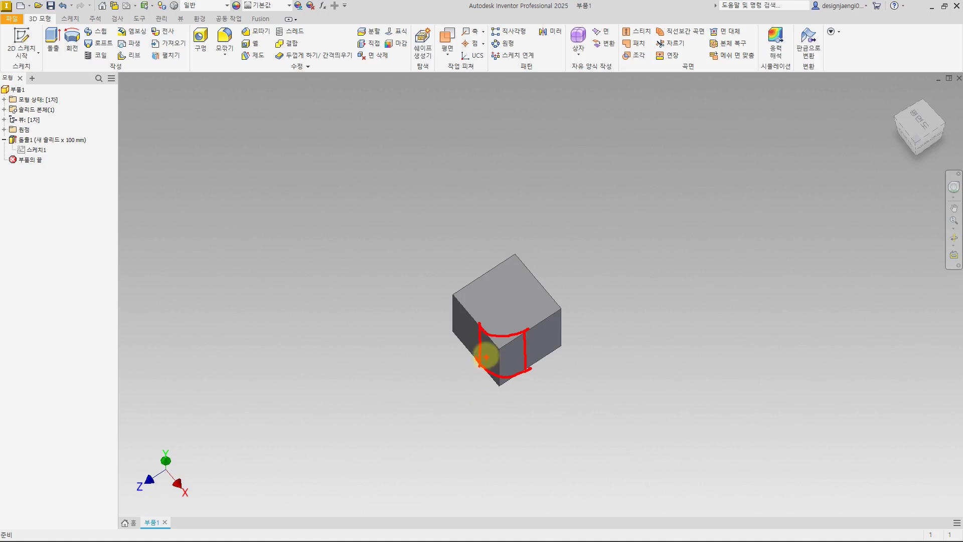
mouse_move(454, 295)
shift+mouse_down()
mouse_move(500, 349)
mouse_move(561, 311)
shift+mouse_up()
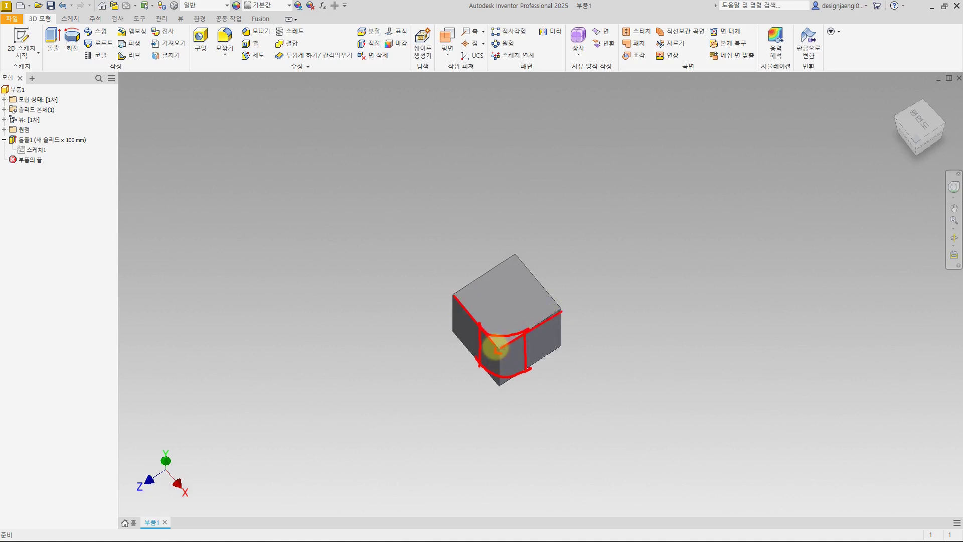
drag(498, 345, 499, 346)
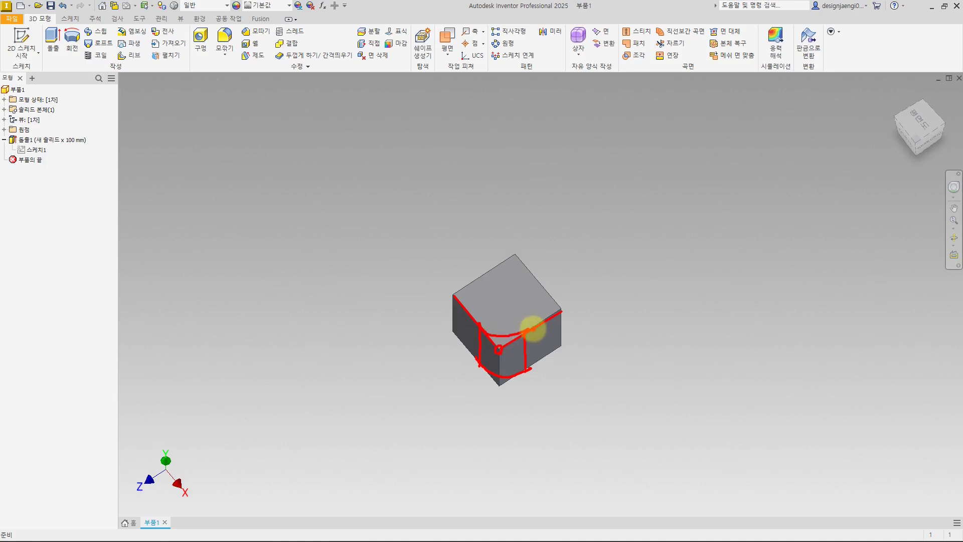
key(ctrl+z)
key(ctrl+z)
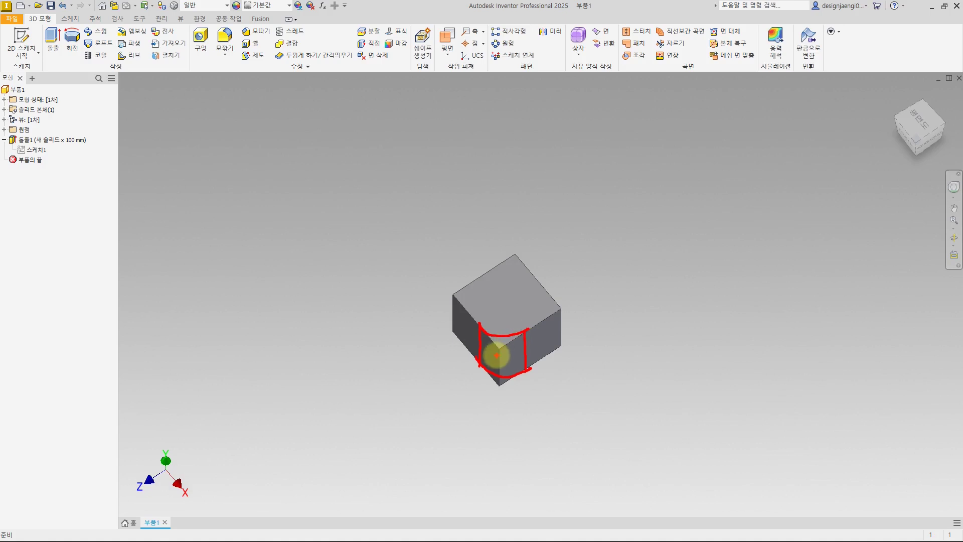
drag(499, 347, 500, 384)
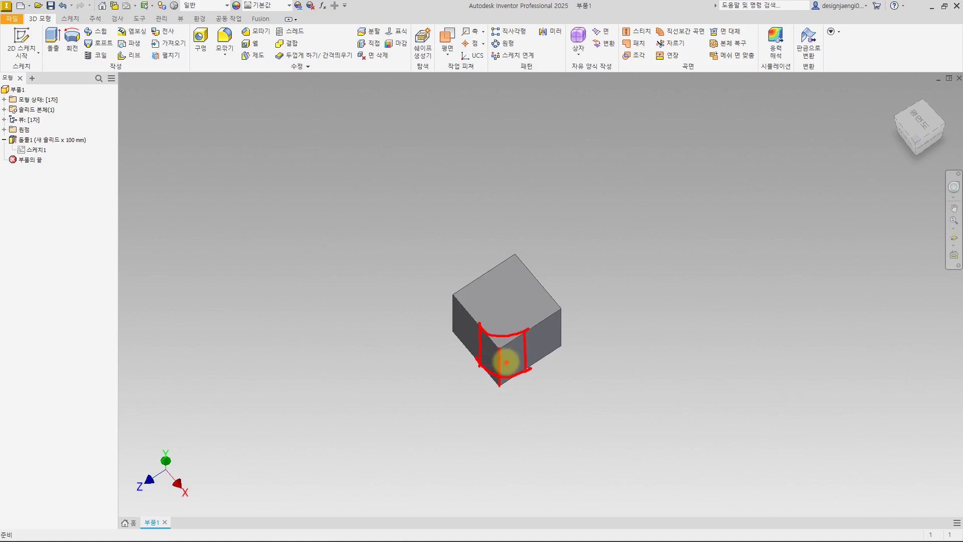
mouse_move(500, 363)
mouse_down()
mouse_move(501, 350)
mouse_move(514, 370)
mouse_up()
drag(500, 347, 501, 386)
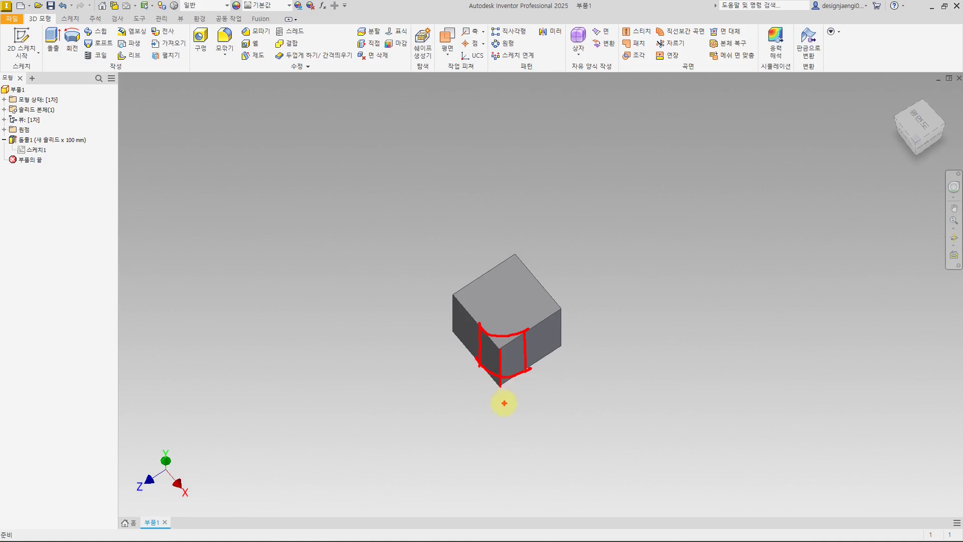
drag(481, 345, 525, 335)
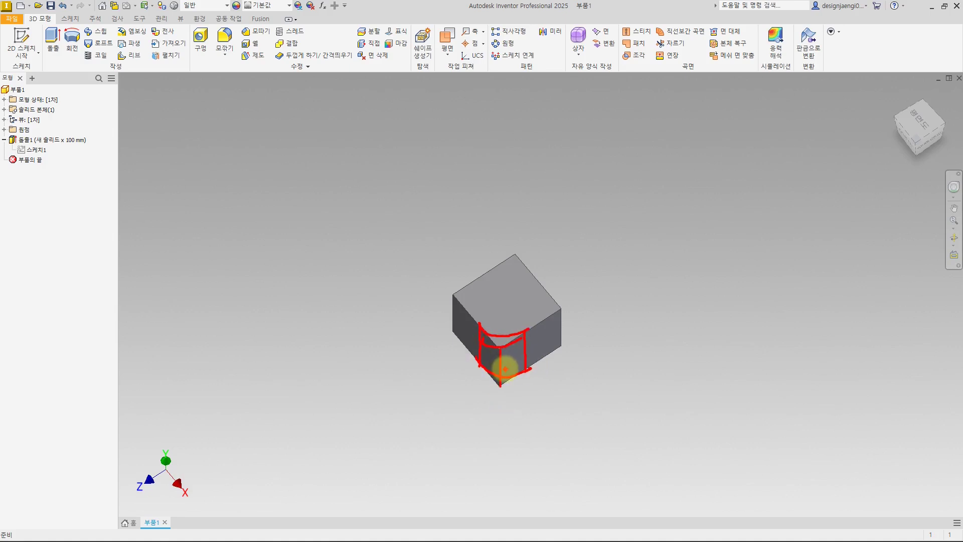
drag(511, 355, 517, 363)
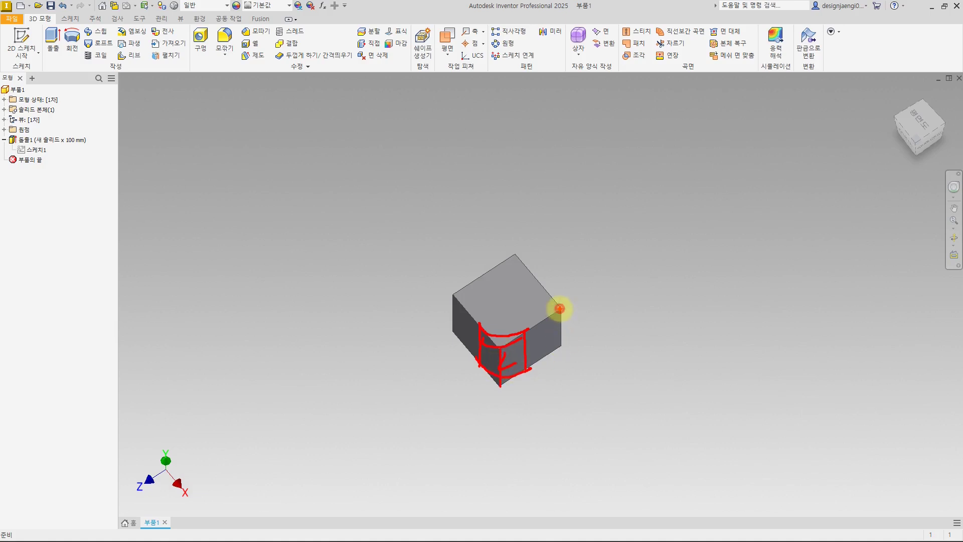
drag(558, 308, 558, 346)
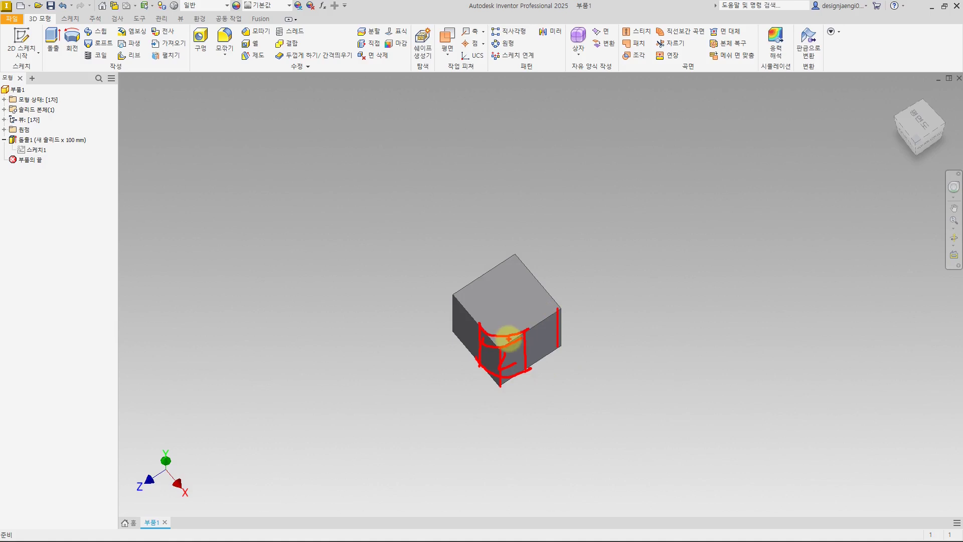
key(Escape)
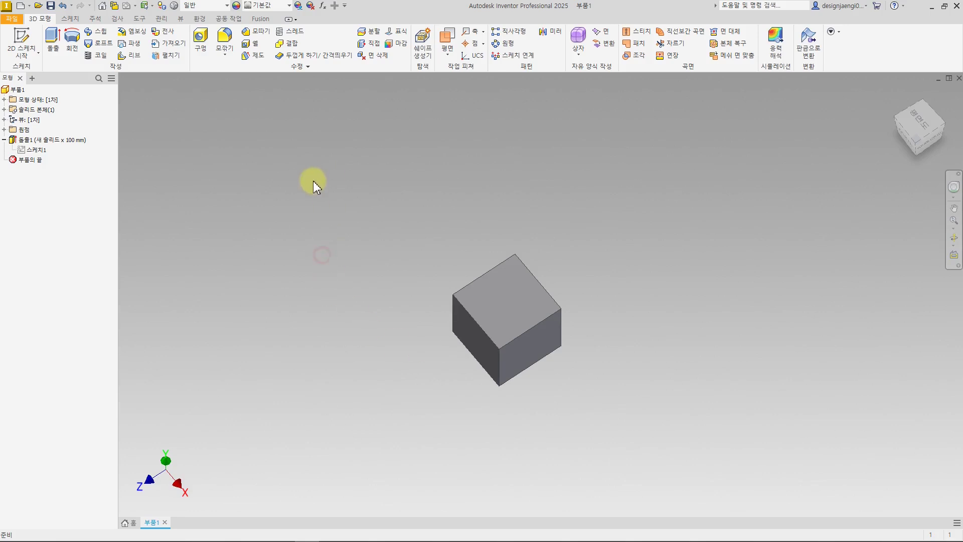
click(224, 38)
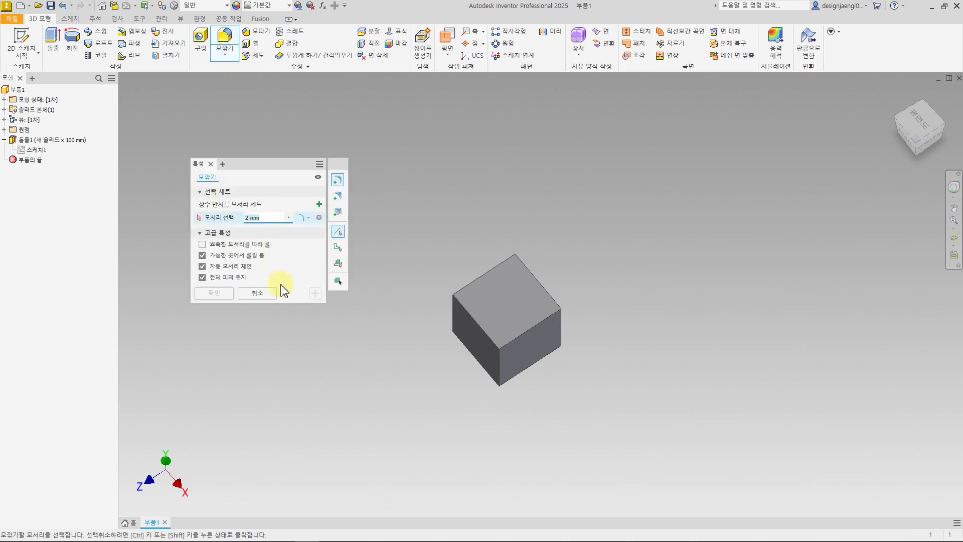
drag(265, 165, 287, 189)
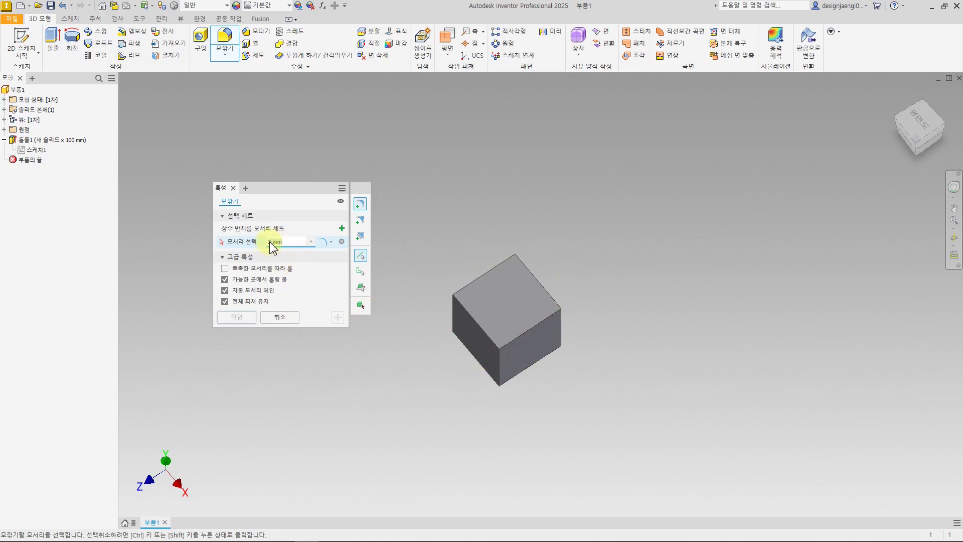
text(0)
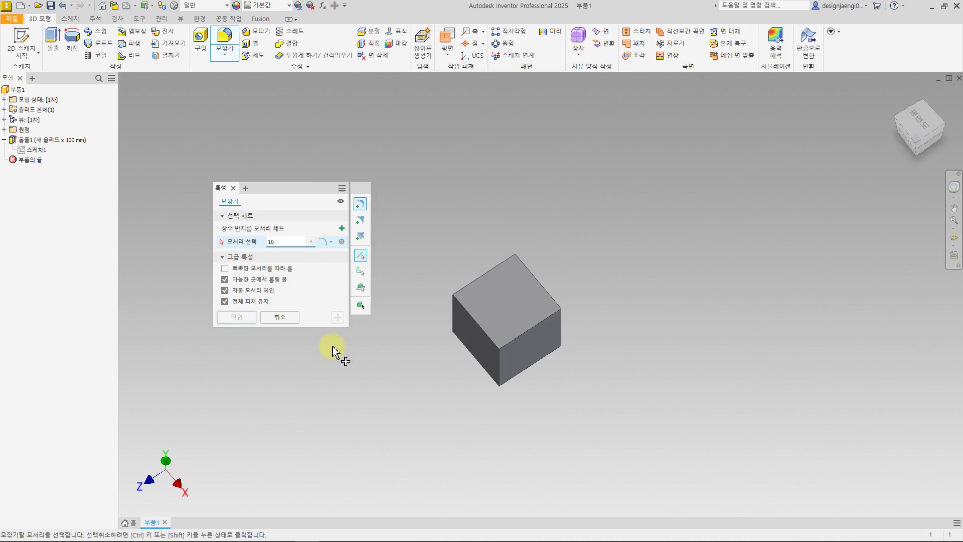
mouse_move(441, 398)
shift+middle_down()
mouse_move(467, 376)
mouse_move(472, 354)
mouse_move(492, 367)
mouse_move(462, 408)
mouse_move(491, 409)
mouse_move(503, 323)
mouse_move(571, 327)
mouse_move(517, 294)
mouse_move(409, 277)
mouse_move(366, 326)
mouse_move(396, 338)
mouse_move(415, 372)
mouse_move(490, 333)
shift+middle_up()
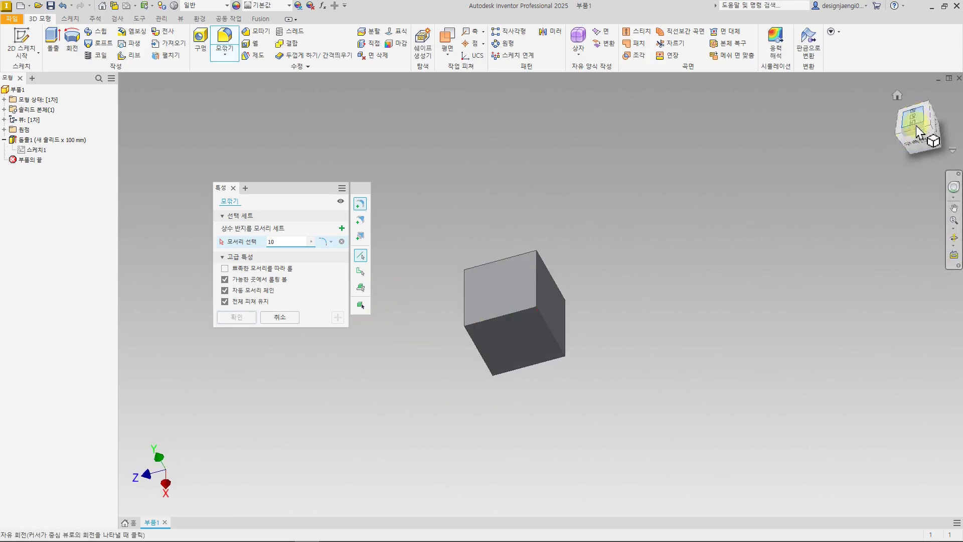
mouse_move(555, 344)
shift+middle_down()
mouse_move(538, 362)
mouse_move(544, 305)
mouse_move(467, 301)
mouse_move(458, 340)
shift+middle_up()
key(F6)
scroll(505, 346, down, 5)
scroll(455, 347, up, 3)
middle_drag(455, 347, 372, 349)
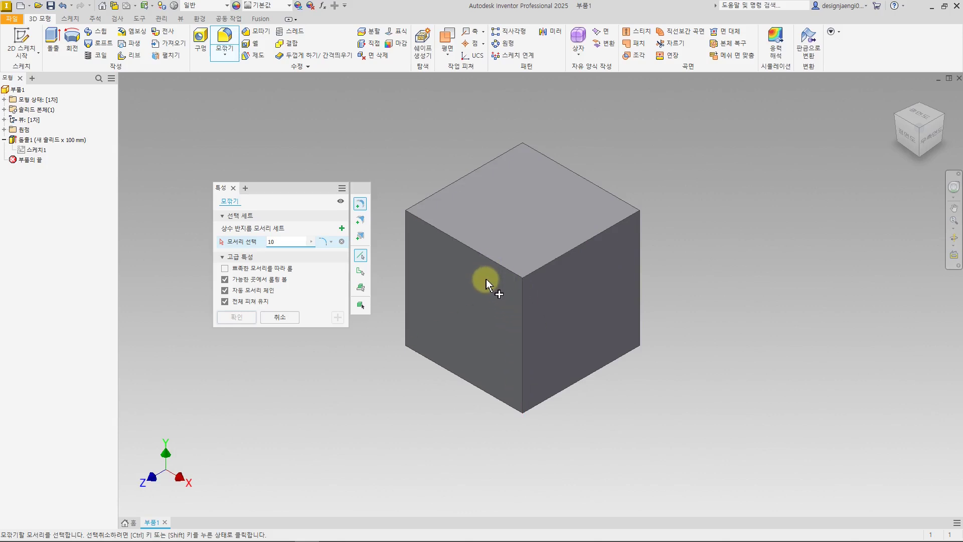
drag(488, 258, 554, 256)
drag(474, 380, 558, 385)
drag(523, 280, 523, 405)
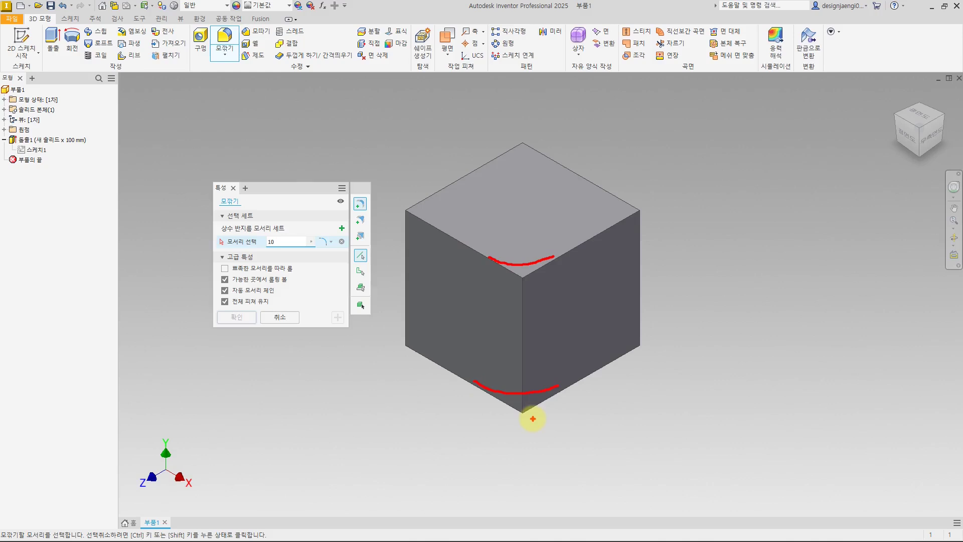
key(Escape)
key(Escape)
Round the cube's front vertical edge with a 10 mm 3D fillet.
click(231, 36)
text(1)
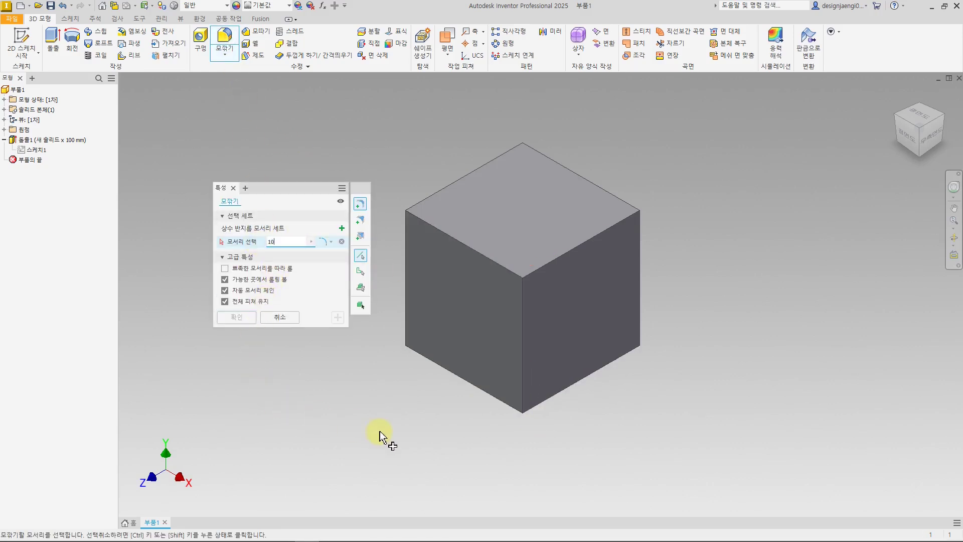
click(523, 312)
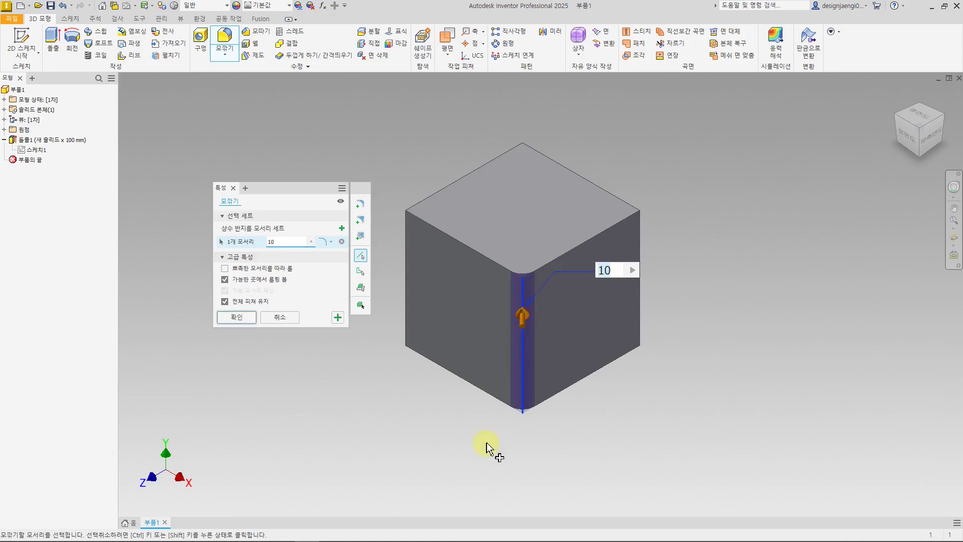
mouse_move(480, 438)
shift+middle_down()
mouse_move(478, 428)
mouse_move(488, 467)
mouse_move(486, 448)
shift+middle_up()
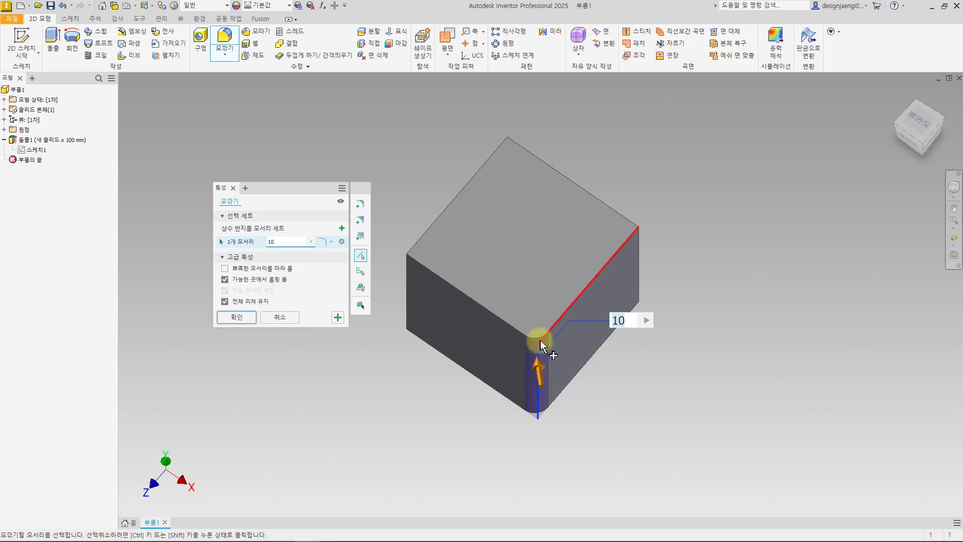
shift+middle_drag(538, 405, 430, 409)
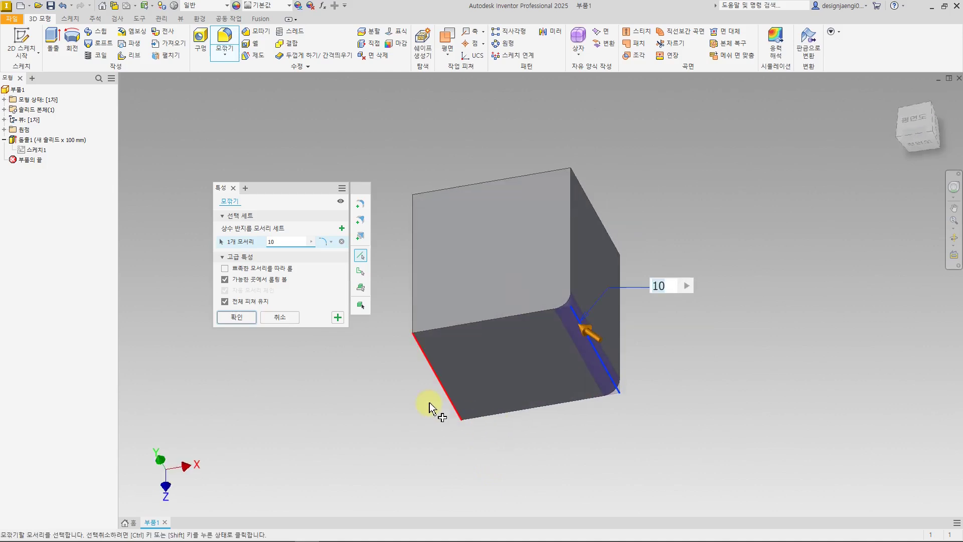
click(236, 318)
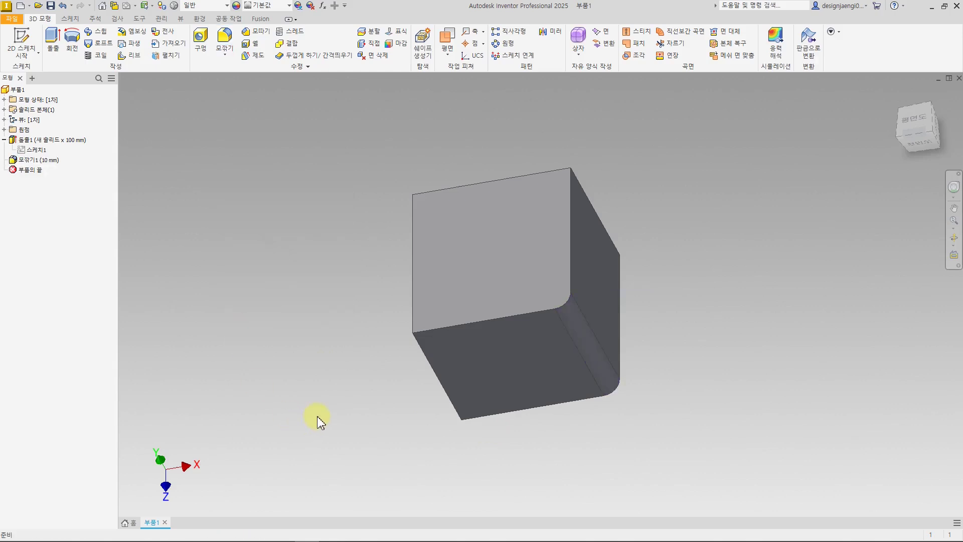
key(F6)
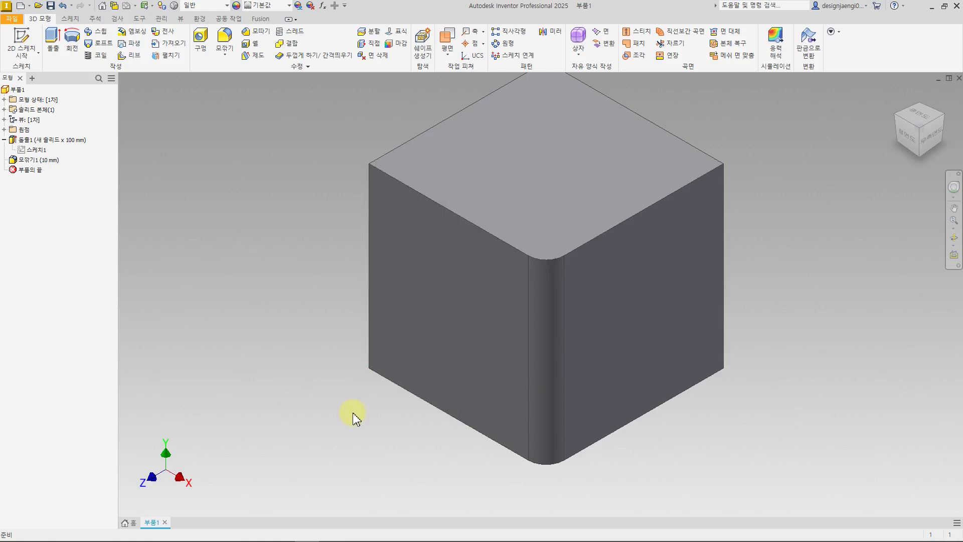
scroll(361, 413, up, 3)
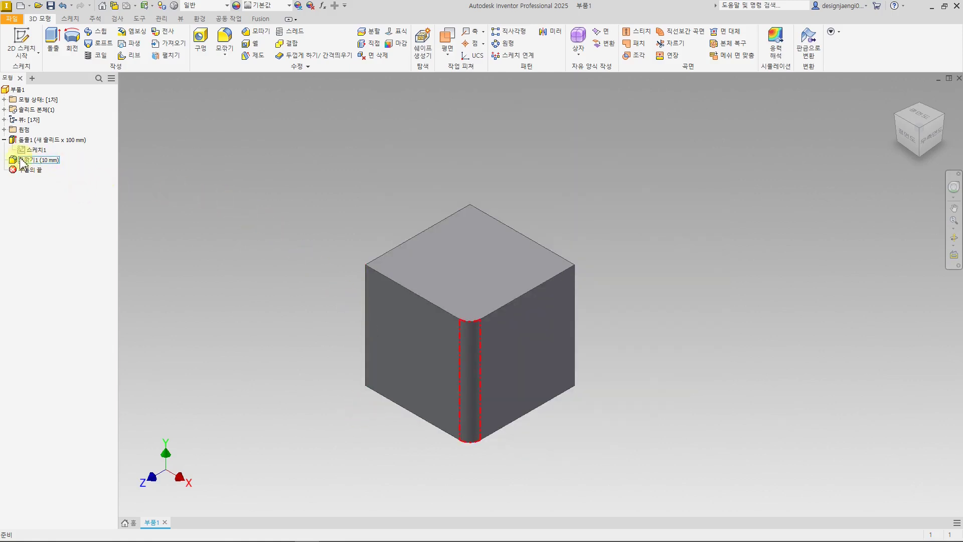
Collapse the extrusion in the model tree, open the fillet feature for editing and close its settings.
click(4, 139)
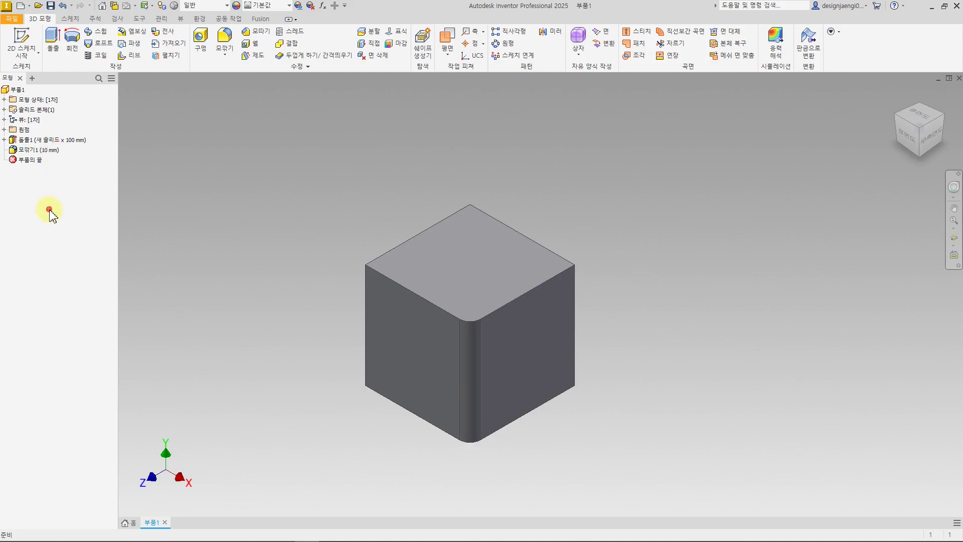
click(44, 153)
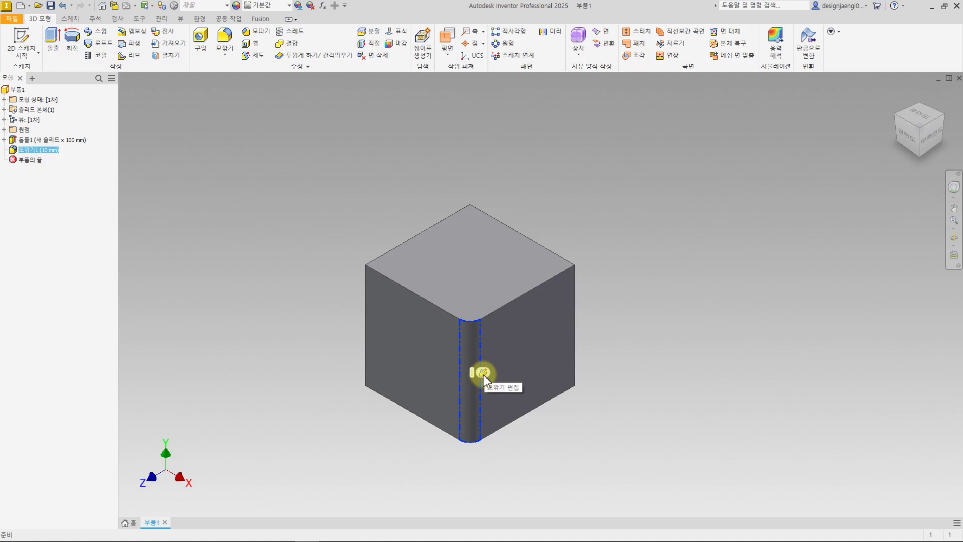
click(163, 261)
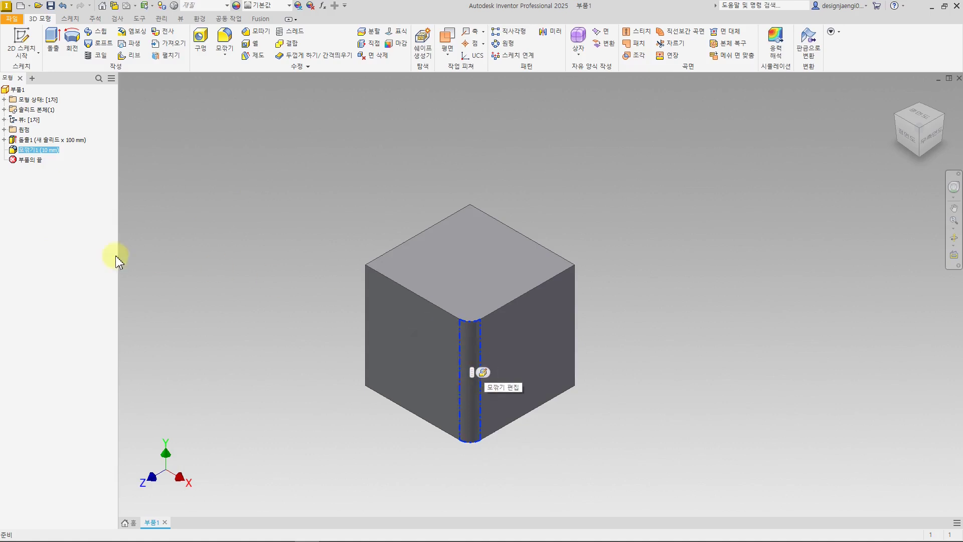
click(42, 151)
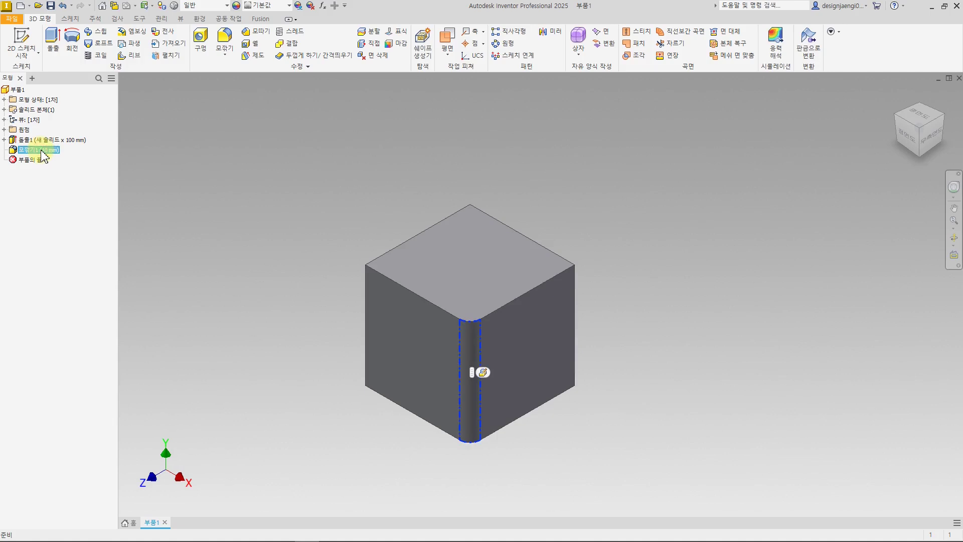
right_click(43, 155)
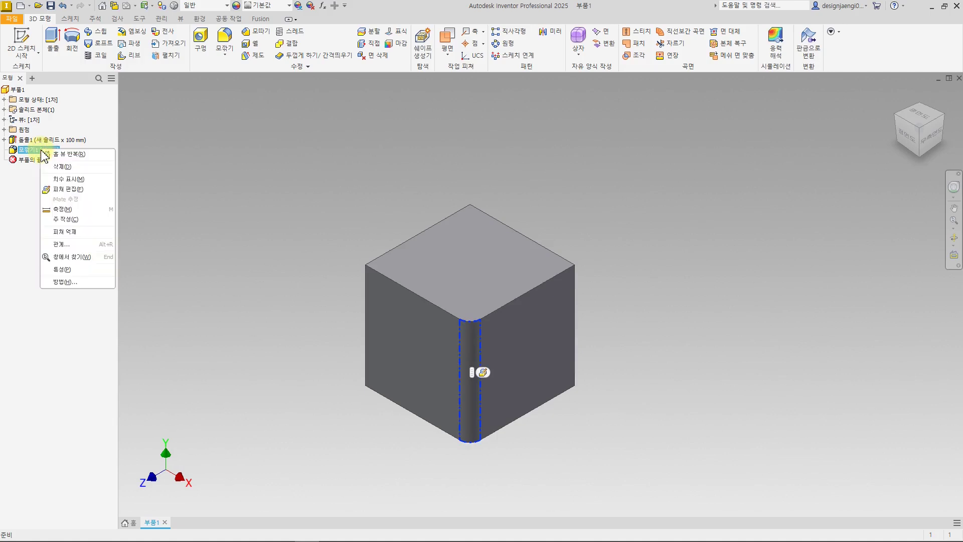
click(73, 189)
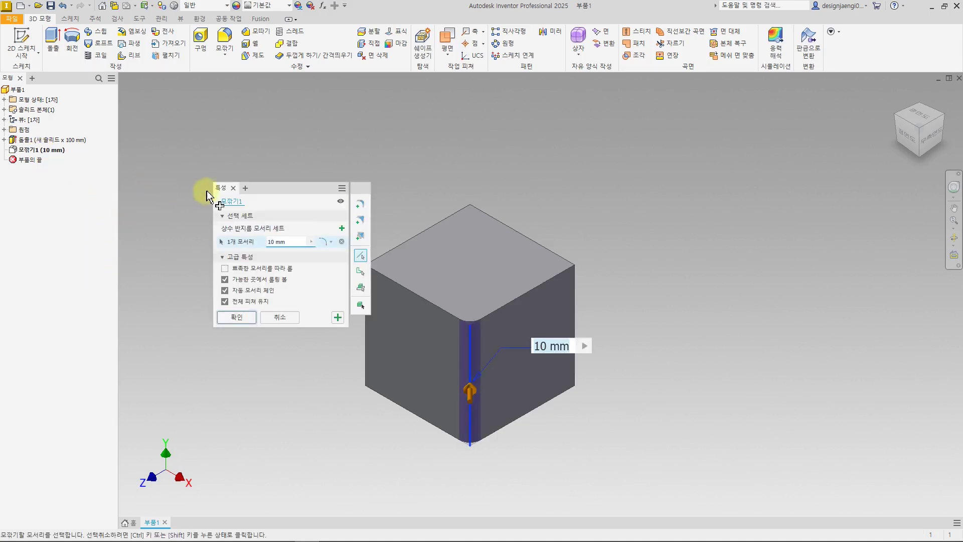
key(Return)
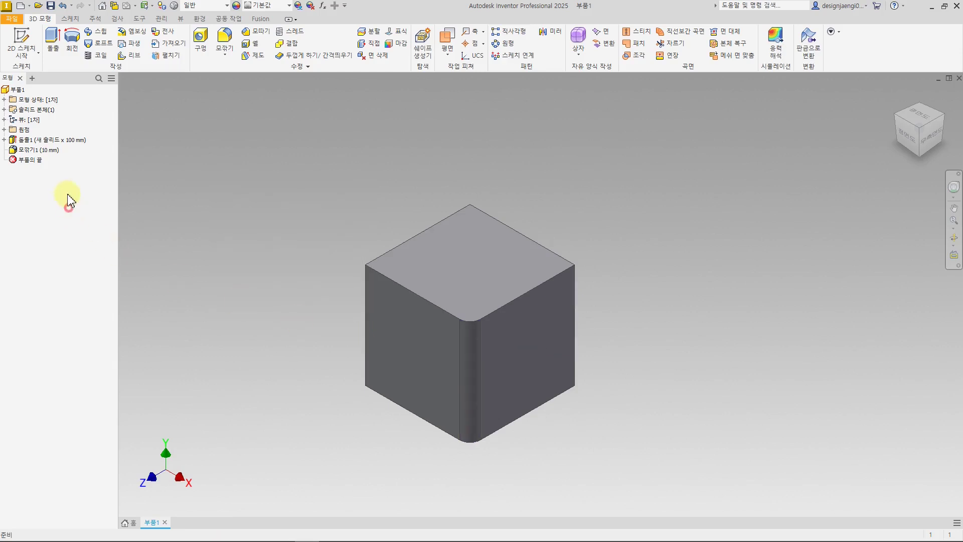
Set the edge fillet's radius to 25 mm, and undo both the radius change and the fillet itself.
click(39, 150)
click(40, 232)
click(47, 191)
click(43, 149)
click(48, 200)
double_click(46, 149)
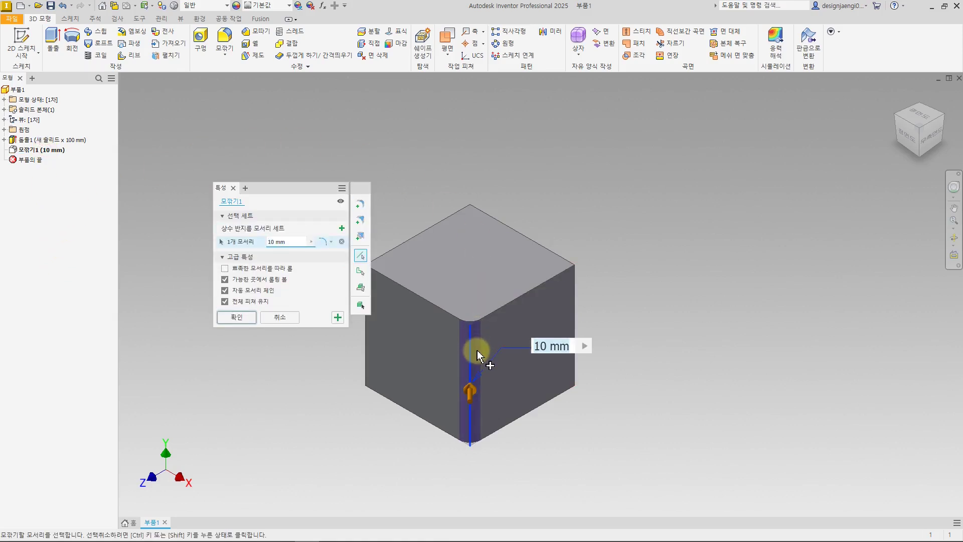
click(293, 241)
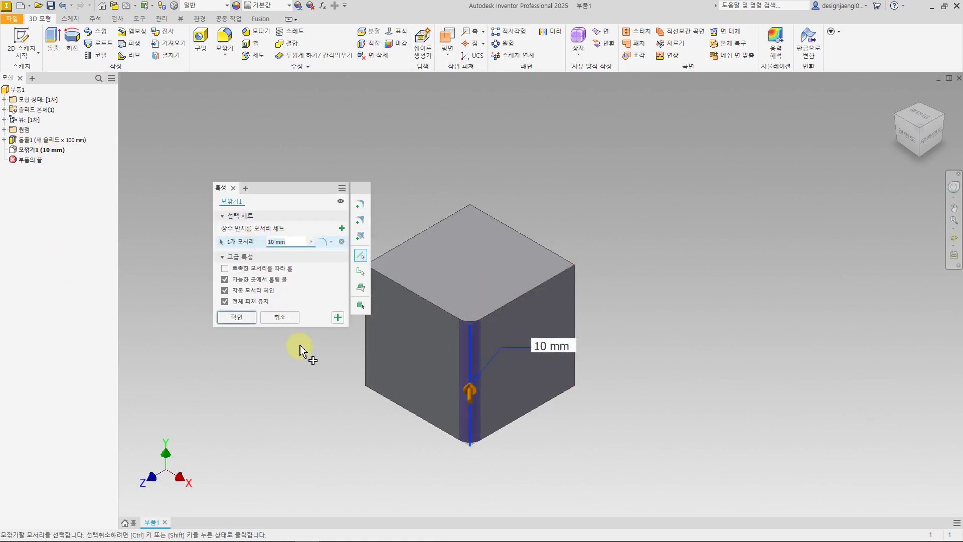
text(25)
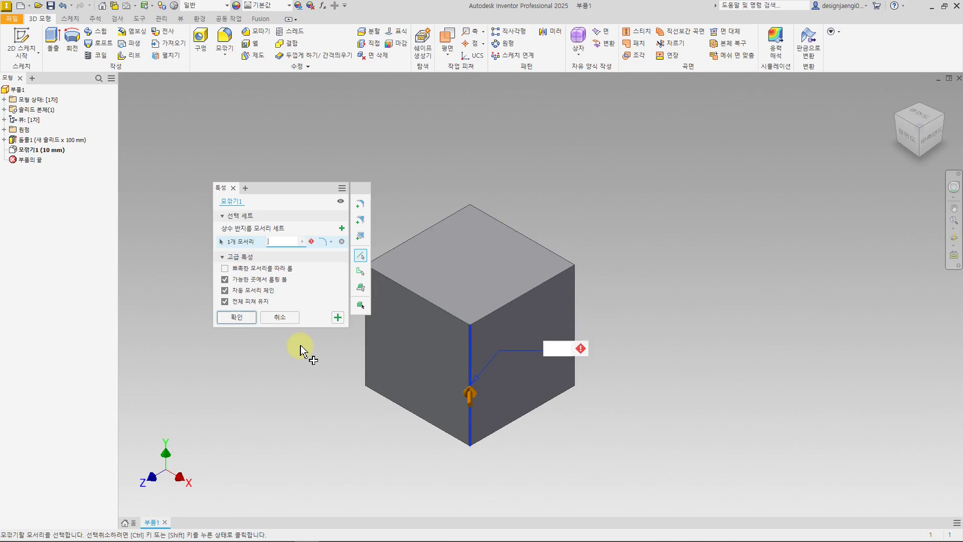
click(244, 320)
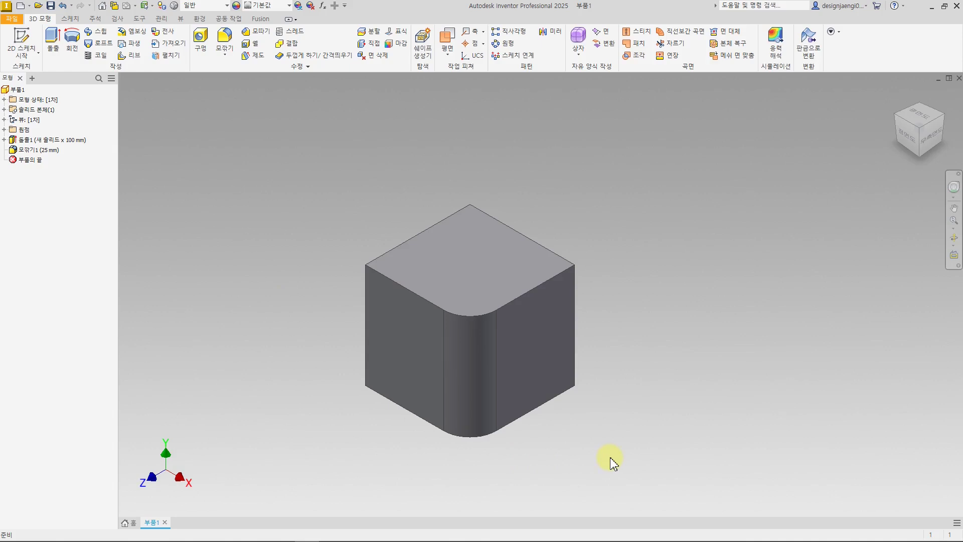
key(ctrl+z)
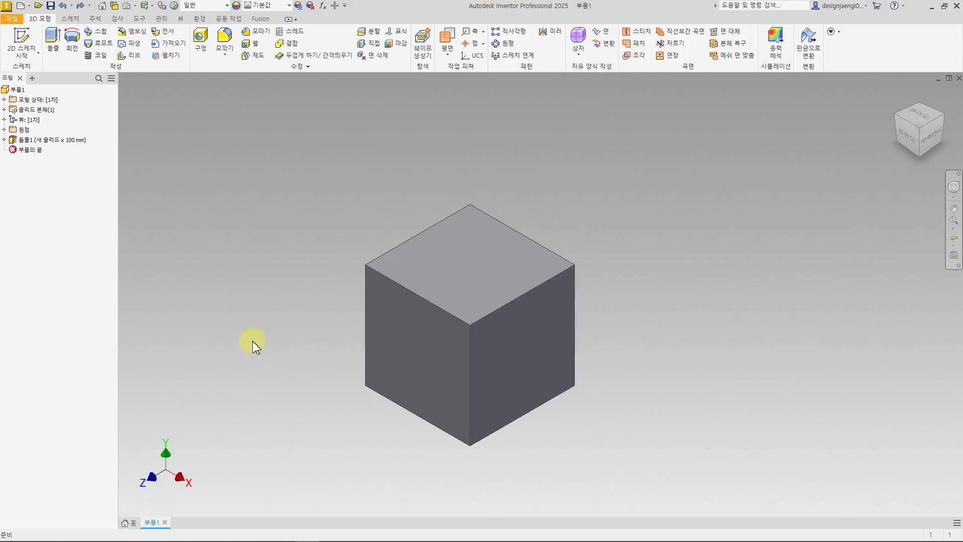
Round four cube edges with one 10 mm 3D fillet: the front vertical edge, both upper front edges and one bottom edge.
click(224, 36)
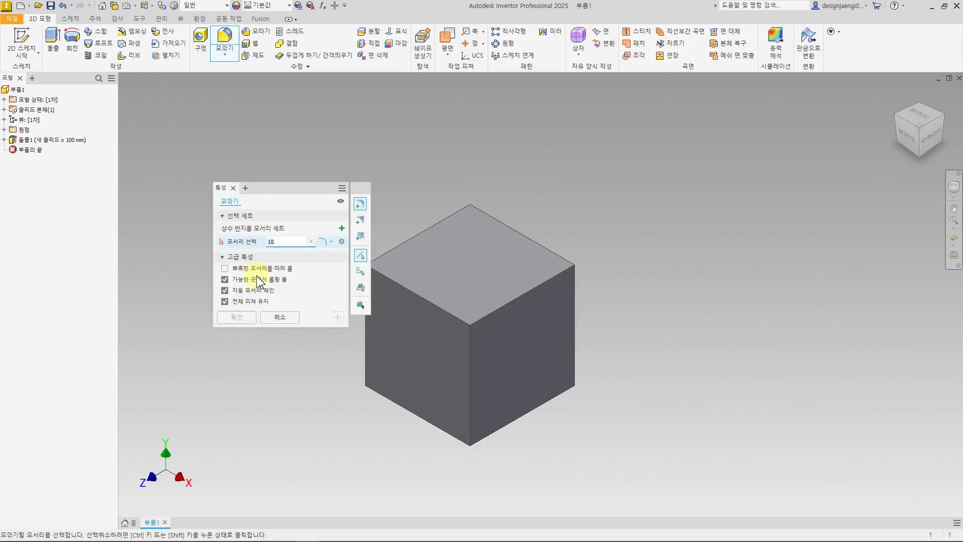
drag(285, 190, 252, 181)
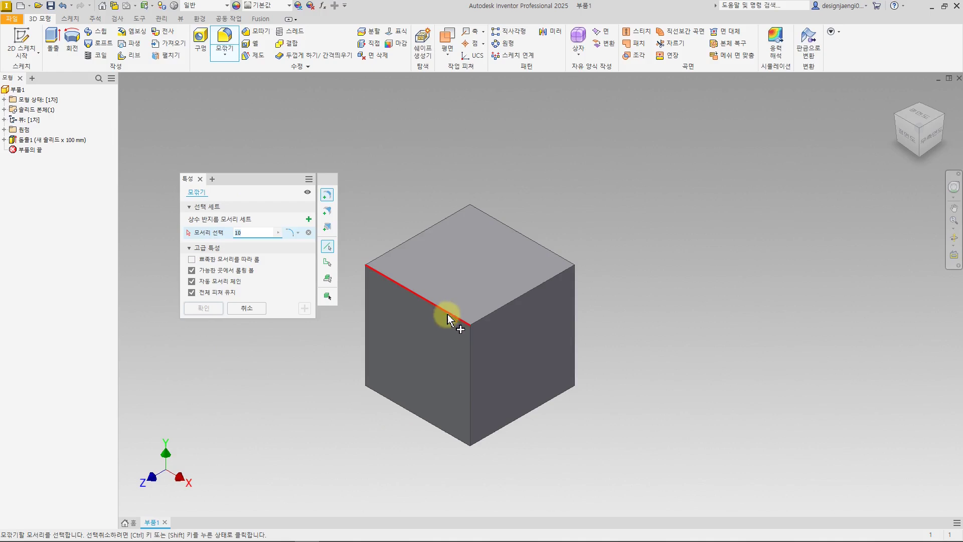
middle_drag(594, 423, 628, 425)
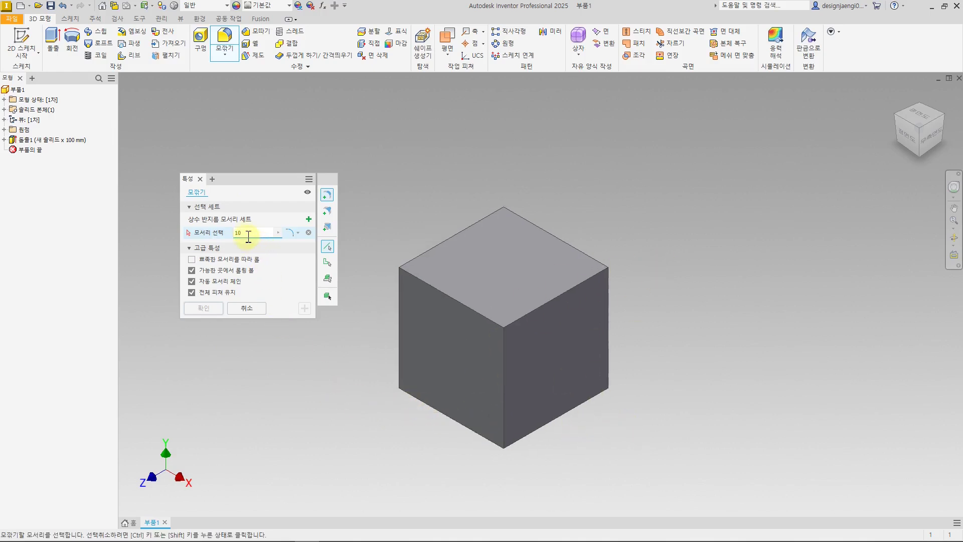
click(504, 370)
click(468, 305)
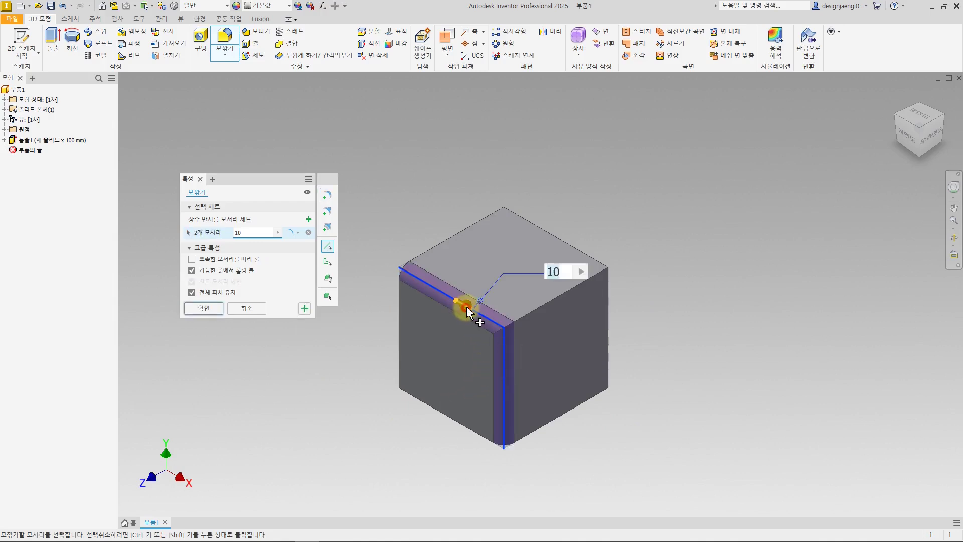
click(530, 316)
shift+middle_drag(442, 448, 451, 420)
click(453, 420)
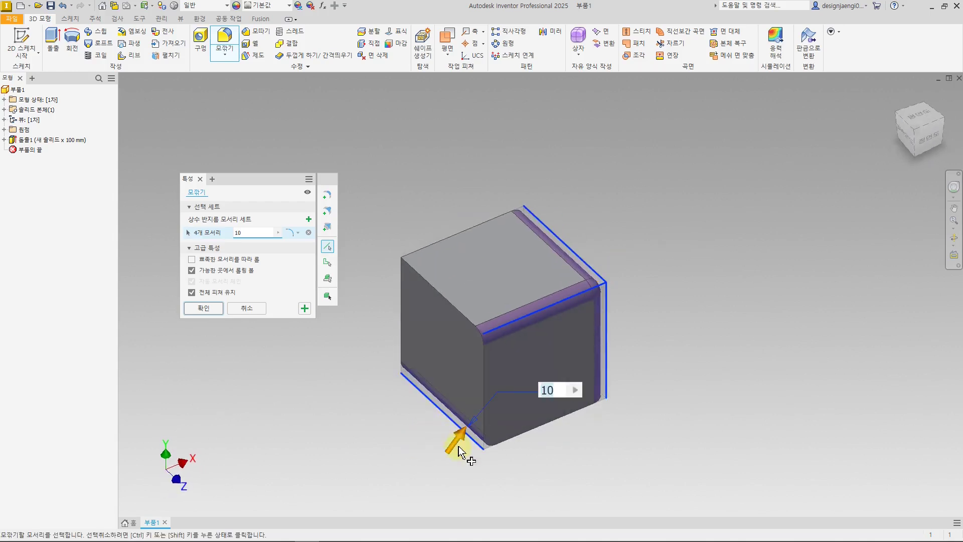
shift+middle_drag(556, 460, 414, 455)
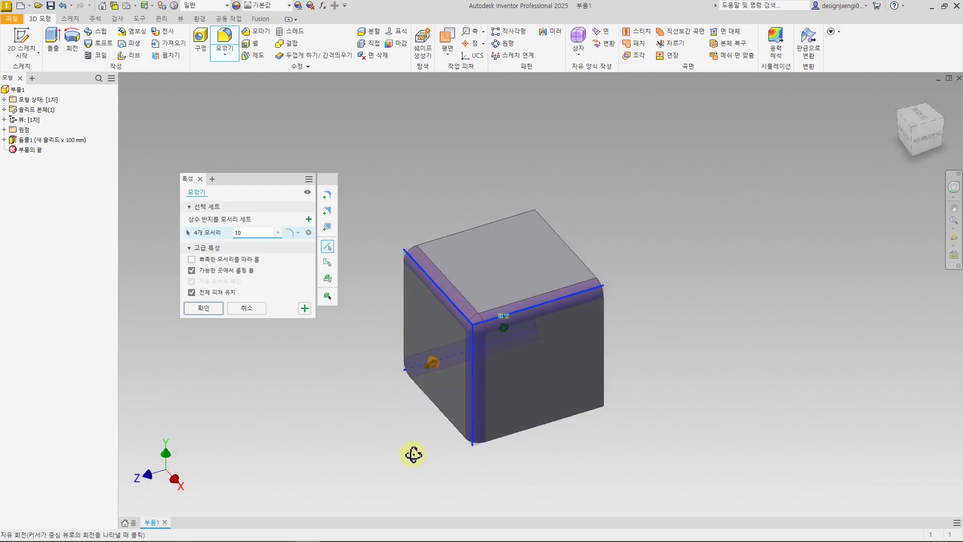
click(204, 308)
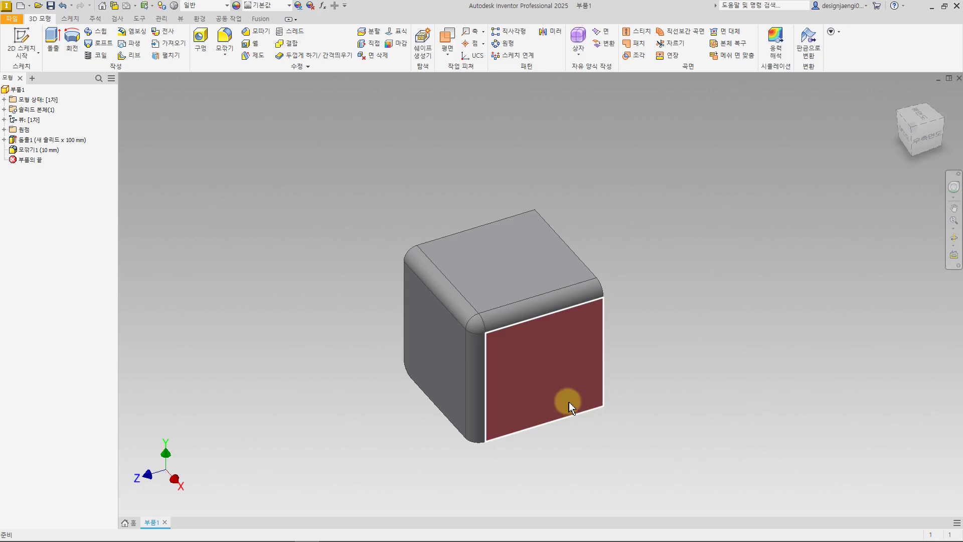
Undo the 10 mm fillet on the four edges.
mouse_move(421, 449)
shift+middle_down()
mouse_move(565, 393)
mouse_move(420, 438)
shift+middle_up()
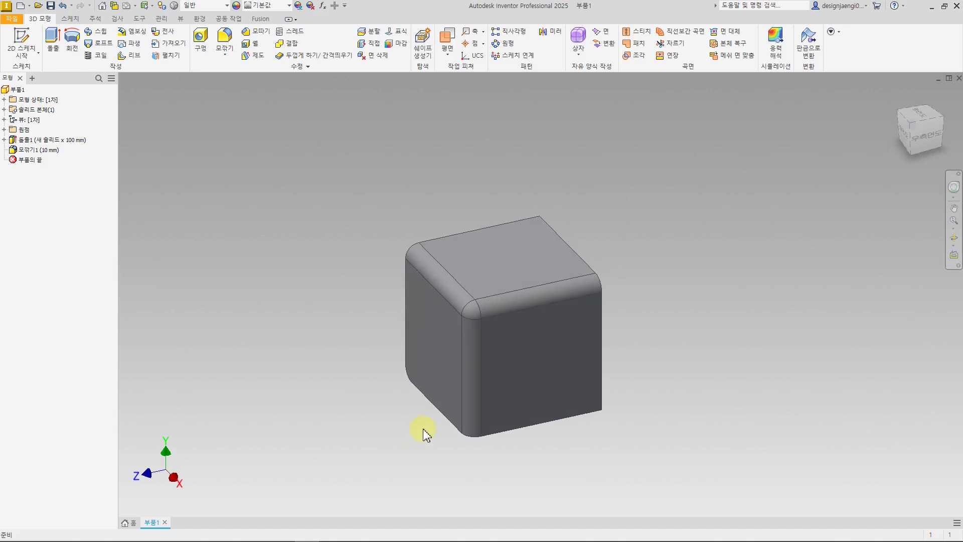
key(ctrl+z)
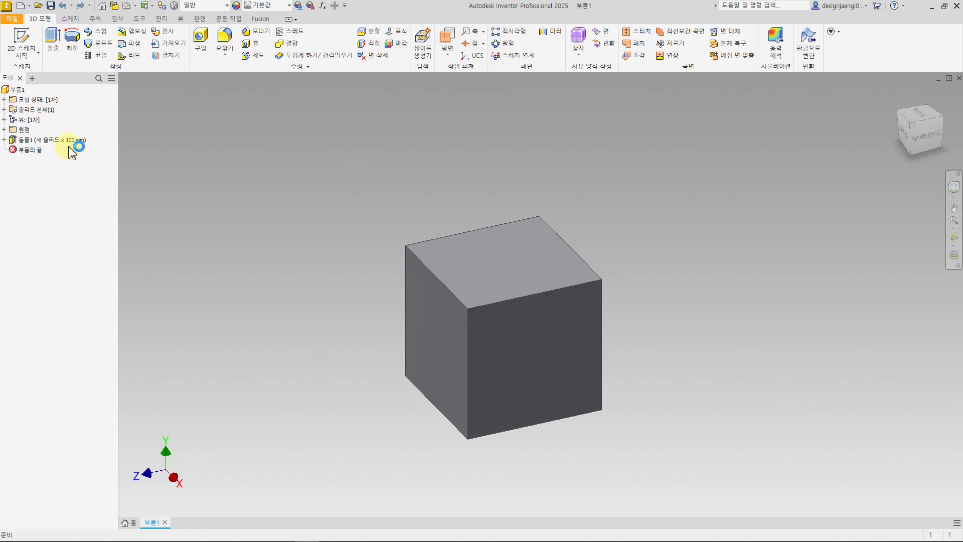
click(260, 247)
Start a 3D fillet with a 10 mm radius on the cube's two upper front edges.
click(224, 38)
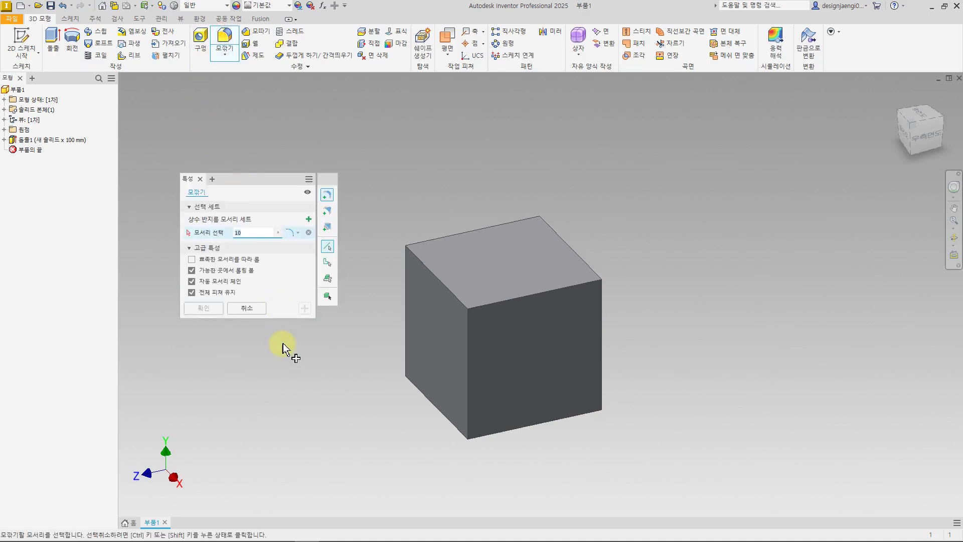
click(436, 278)
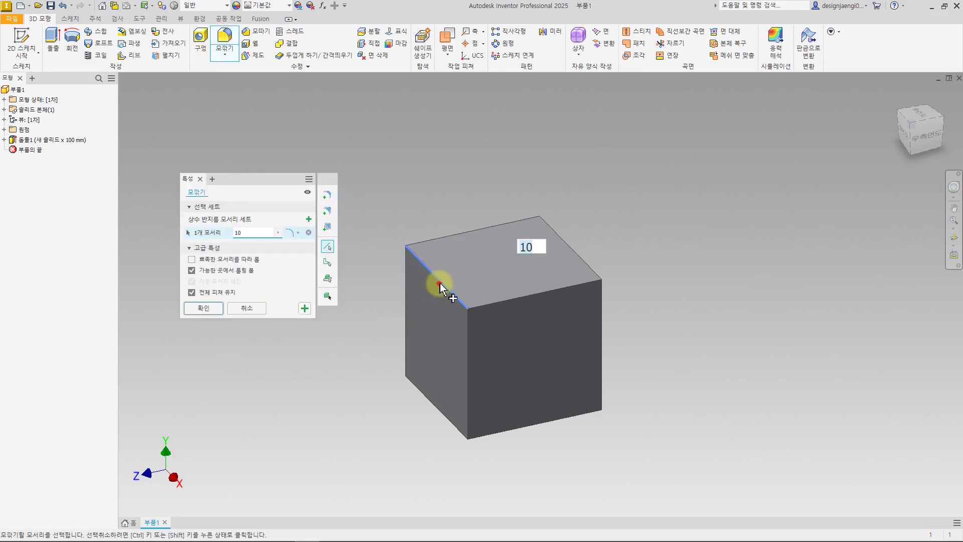
click(522, 304)
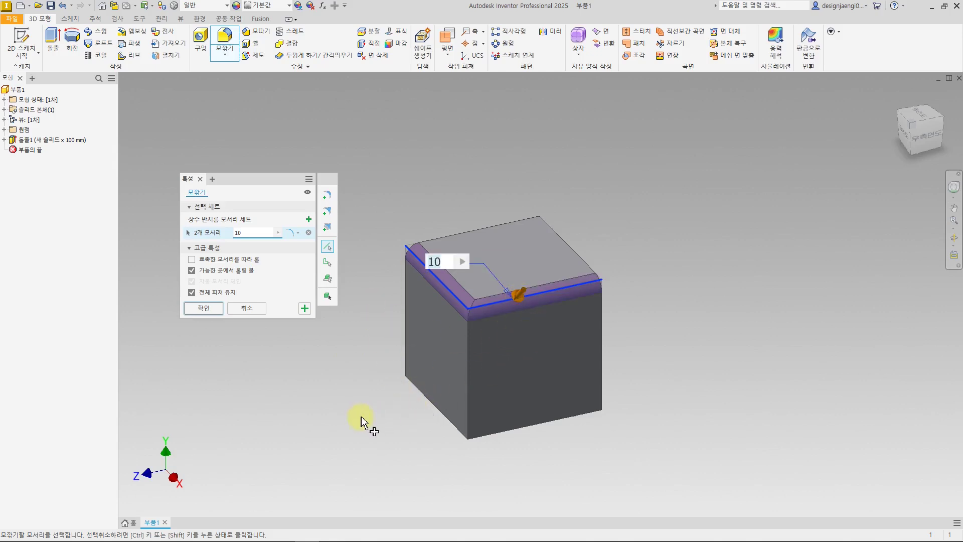
shift+middle_drag(333, 402, 386, 406)
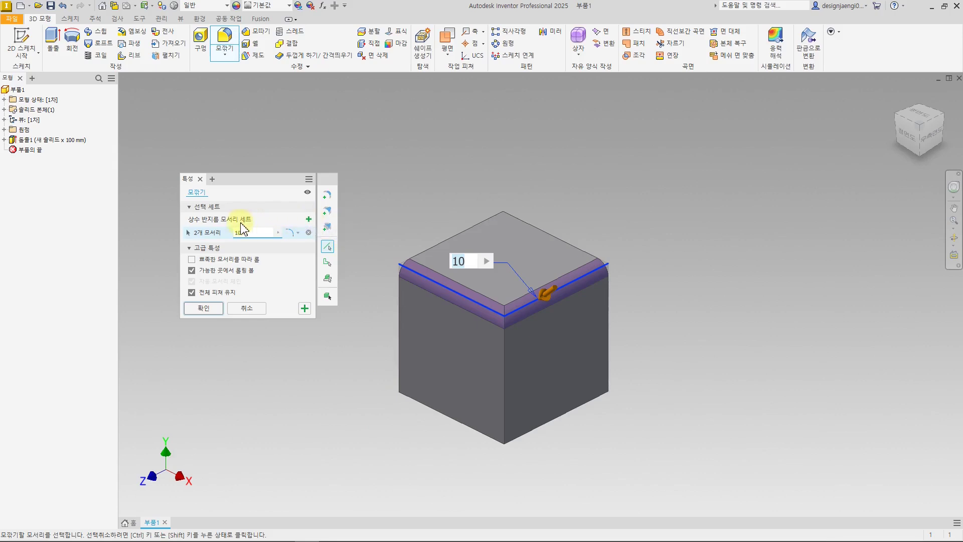
Add a second constant-radius edge set of 20 mm for the two lower front edges and finish the fillet.
click(308, 221)
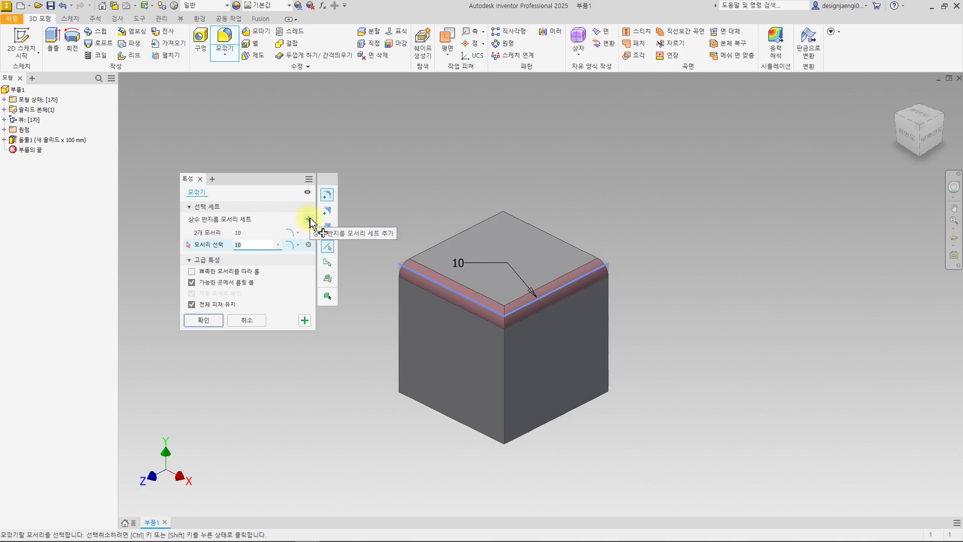
click(249, 244)
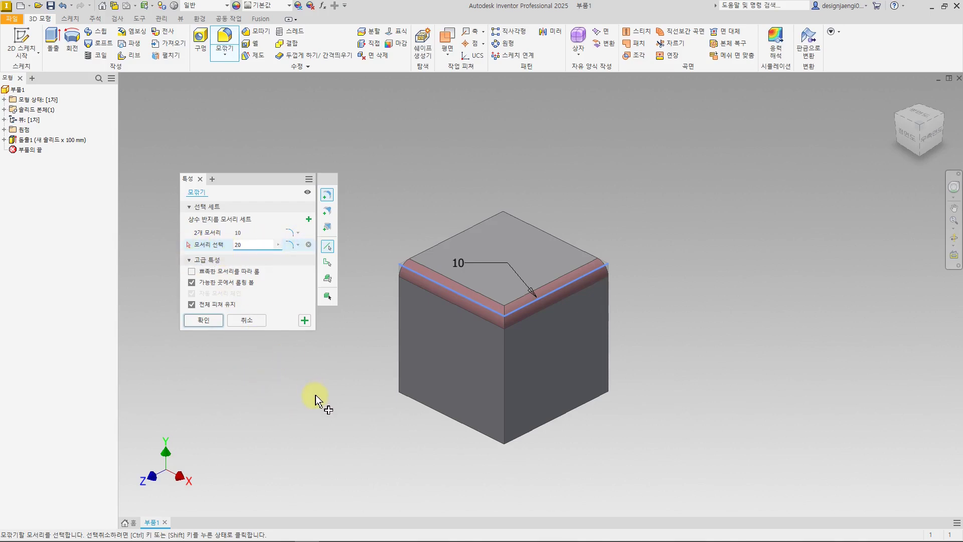
shift+middle_drag(430, 456, 441, 435)
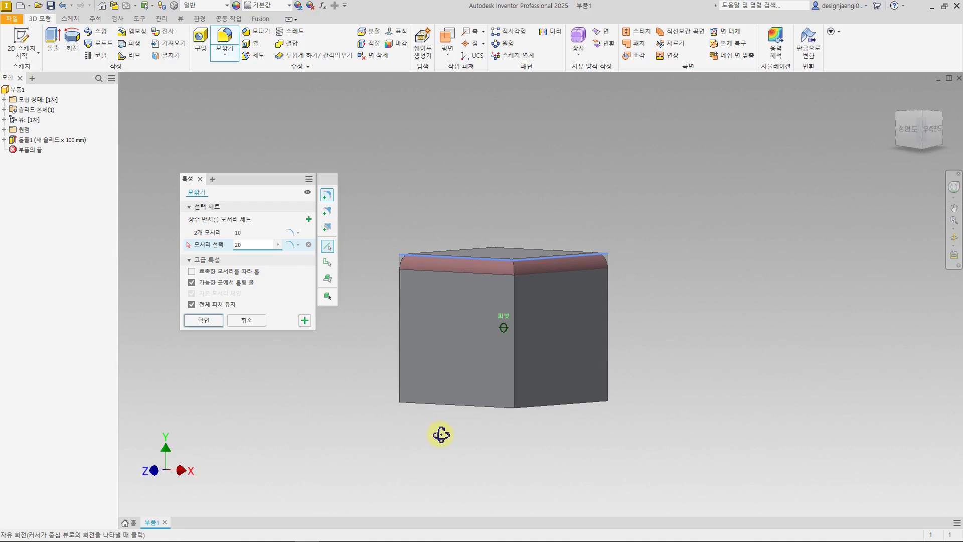
click(441, 404)
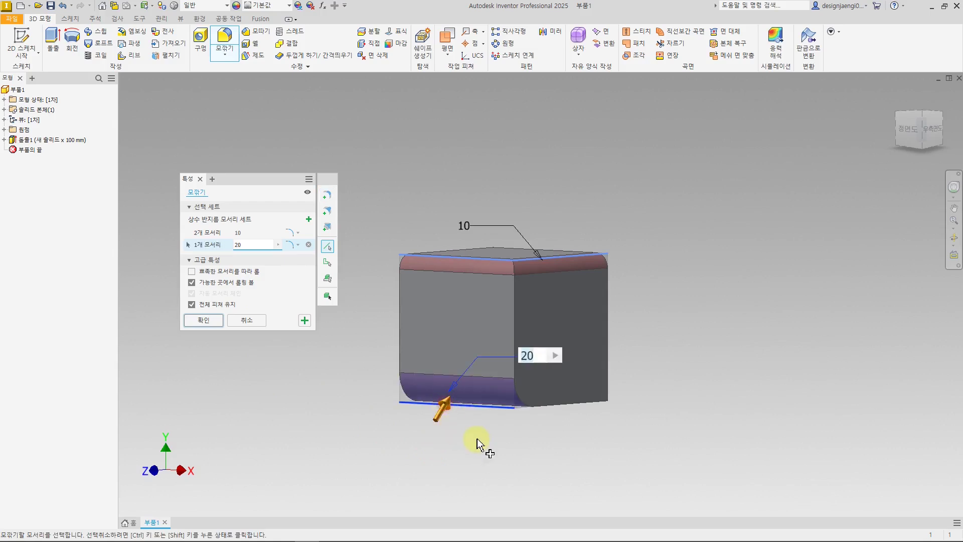
click(563, 409)
shift+middle_drag(383, 409, 365, 430)
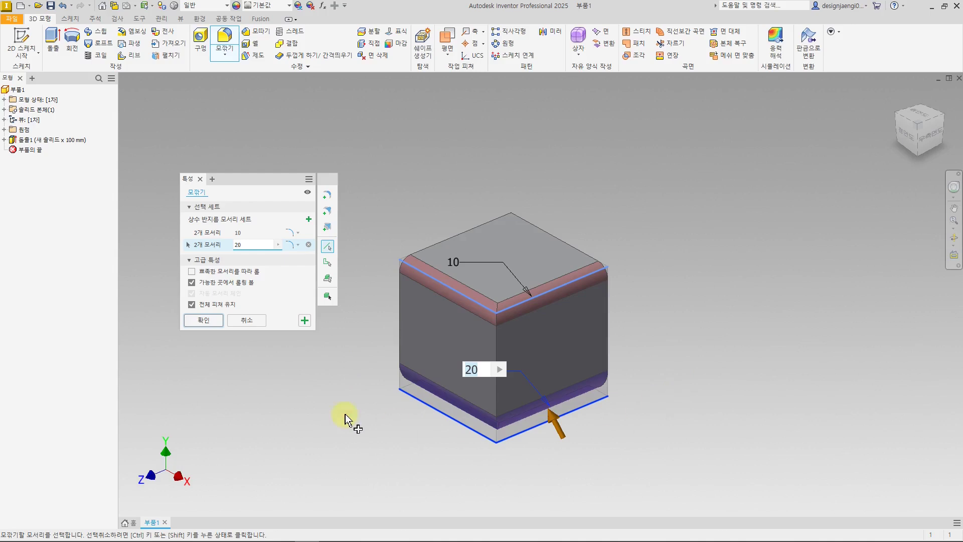
click(211, 318)
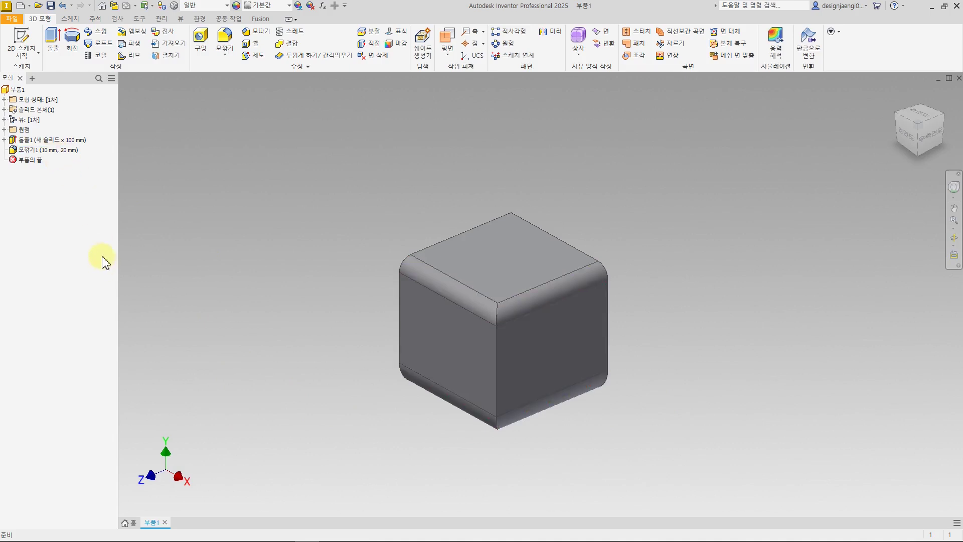
Edit the fillet feature, setting the upper edges' radius to 5 mm and the lower edges' radius to 25 mm.
double_click(71, 150)
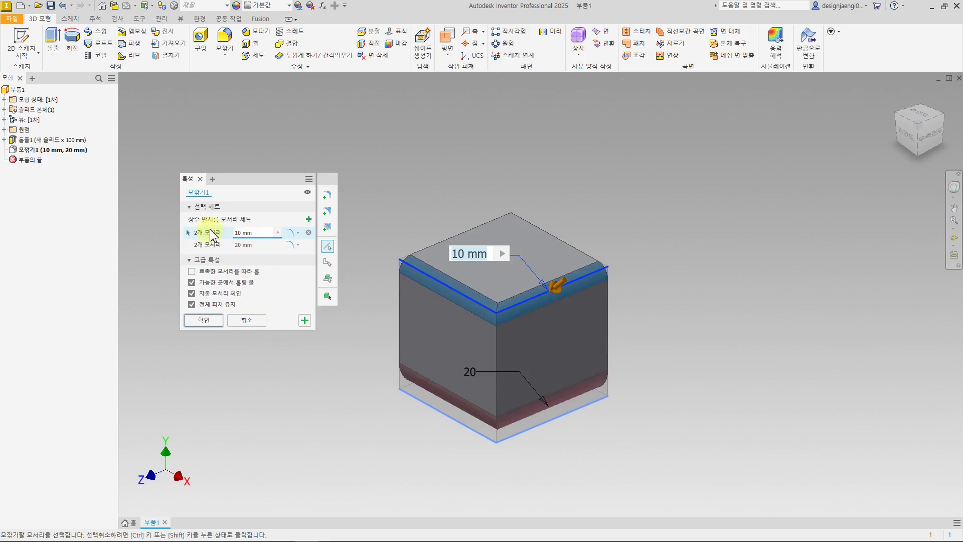
click(257, 232)
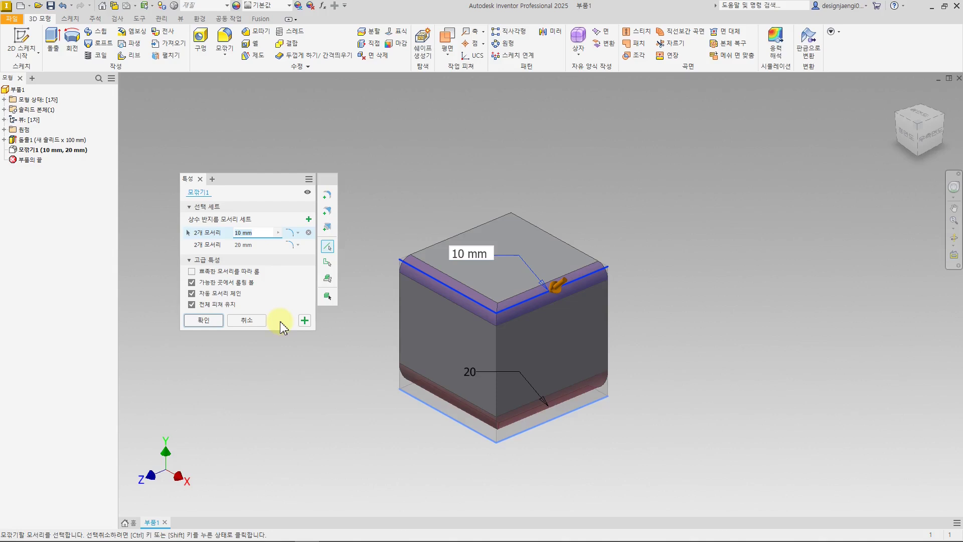
text(5)
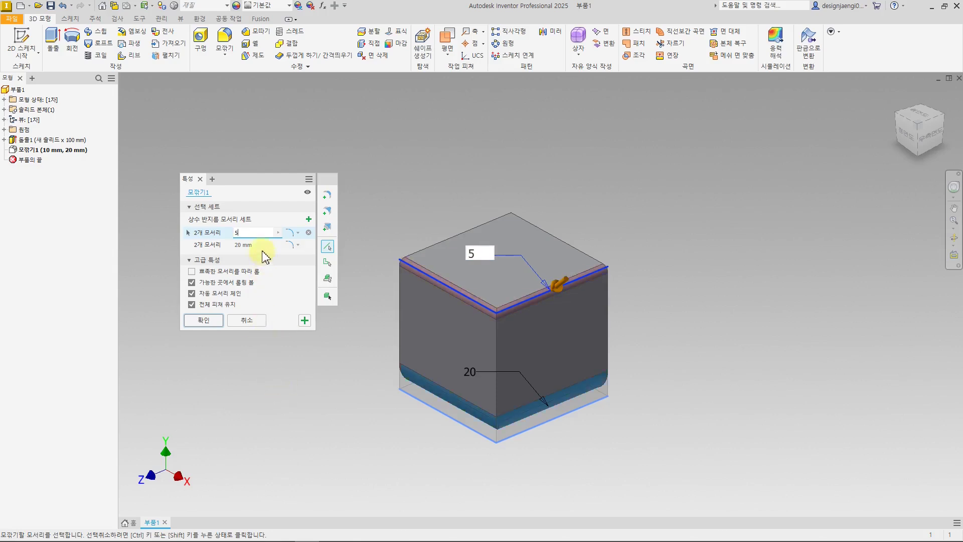
click(245, 245)
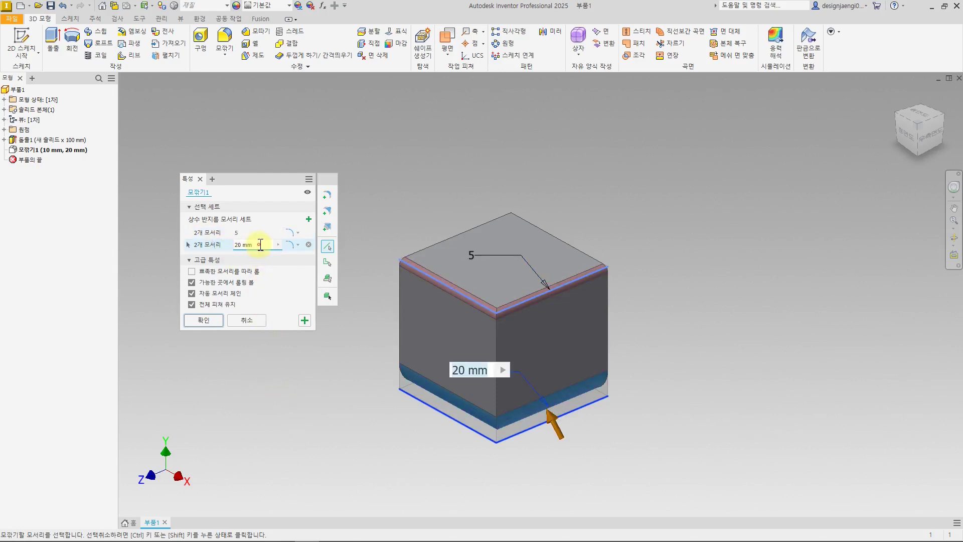
text(25)
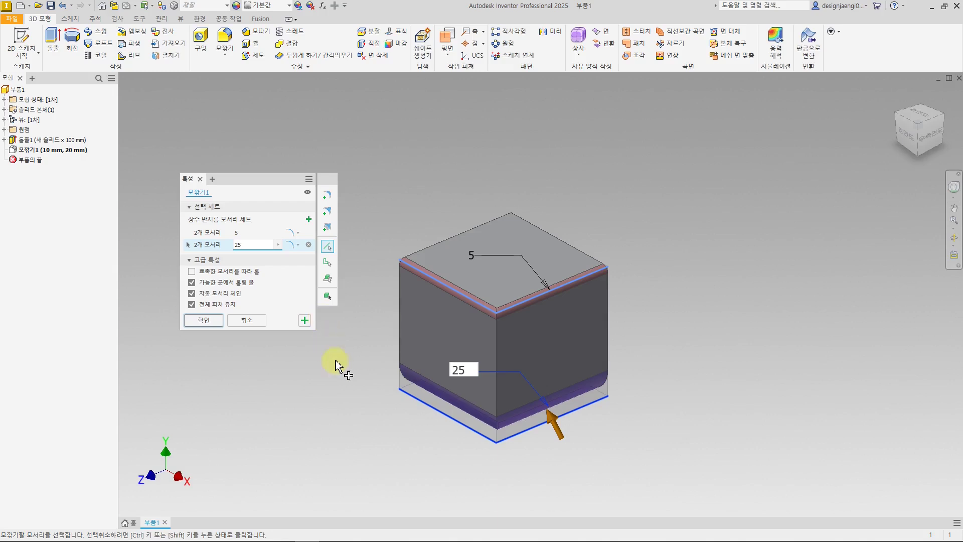
click(213, 321)
mouse_move(358, 430)
shift+middle_down()
mouse_move(462, 415)
mouse_move(474, 396)
mouse_move(366, 433)
shift+middle_up()
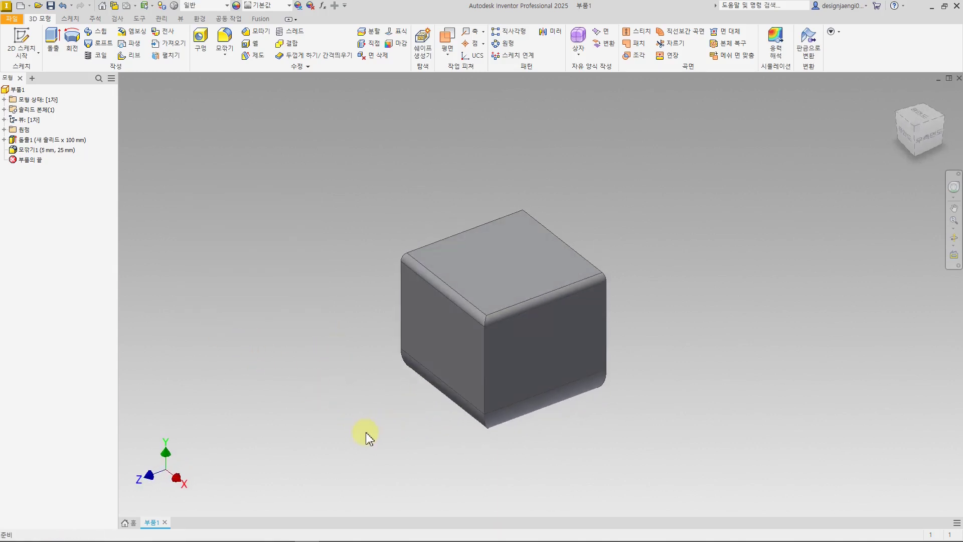
Reopen the fillet feature for editing and make the 25 mm edge set active.
double_click(59, 152)
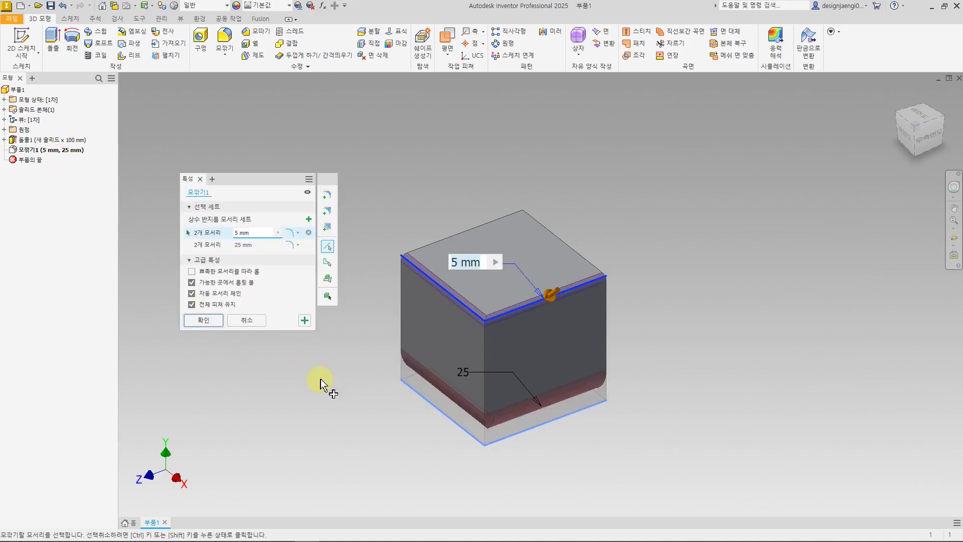
shift+middle_drag(369, 395, 355, 351)
click(206, 244)
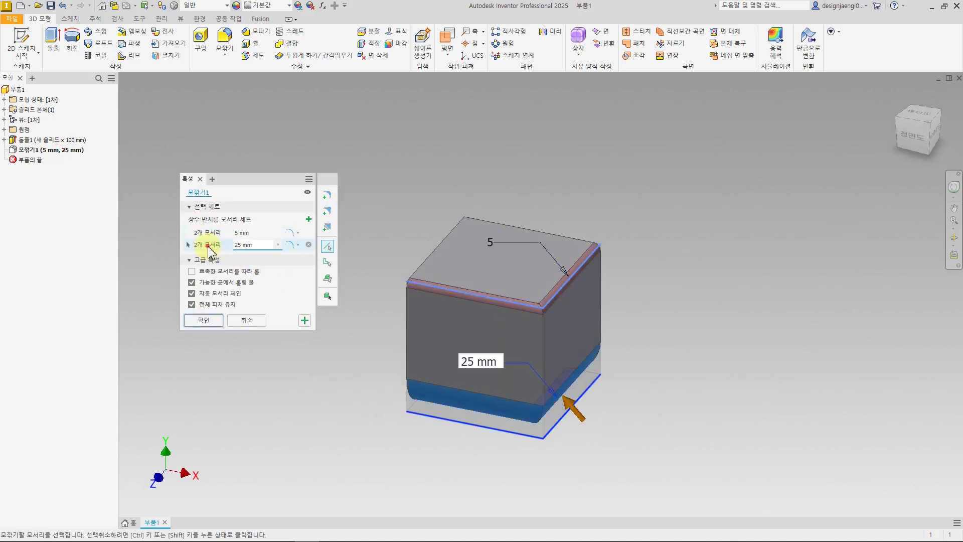
shift+middle_drag(337, 423, 344, 359)
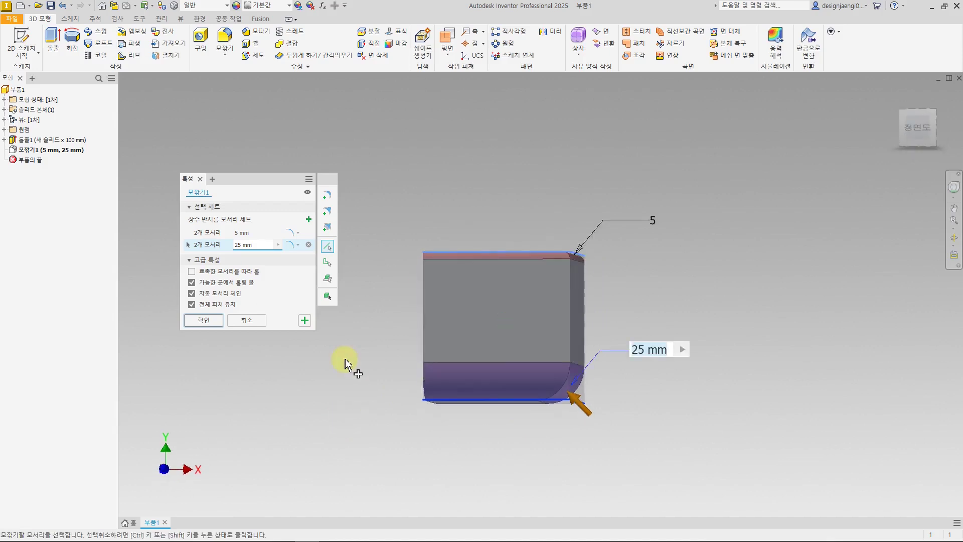
Switch the 25 mm edge set's fillet shape to Smooth (G2) and inspect the rounded lower corner from the front.
click(301, 244)
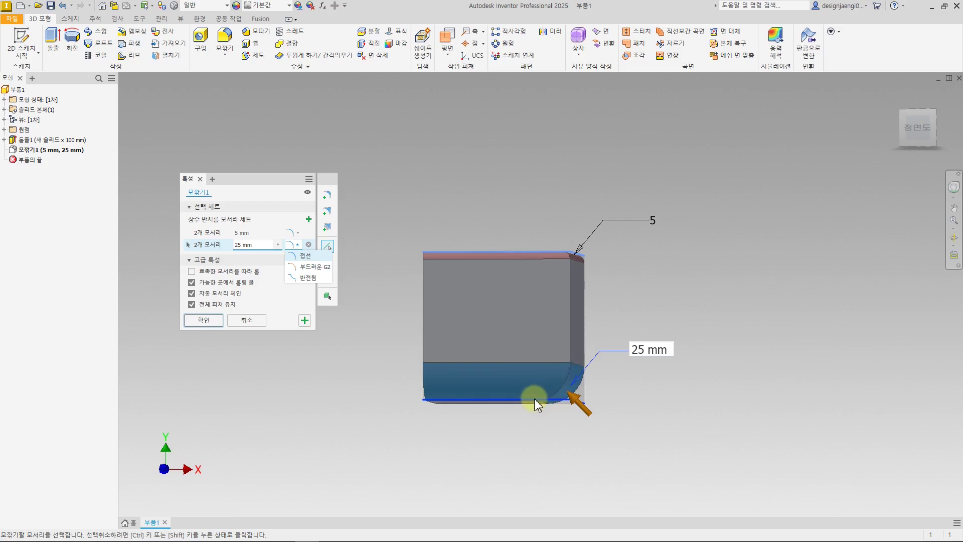
click(315, 274)
shift+middle_drag(382, 431, 501, 438)
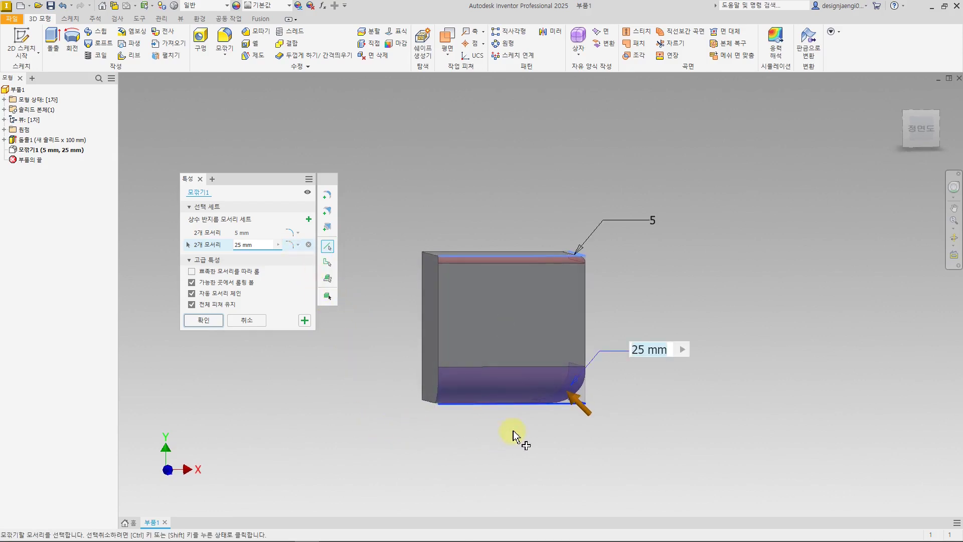
shift+middle_drag(576, 437, 551, 437)
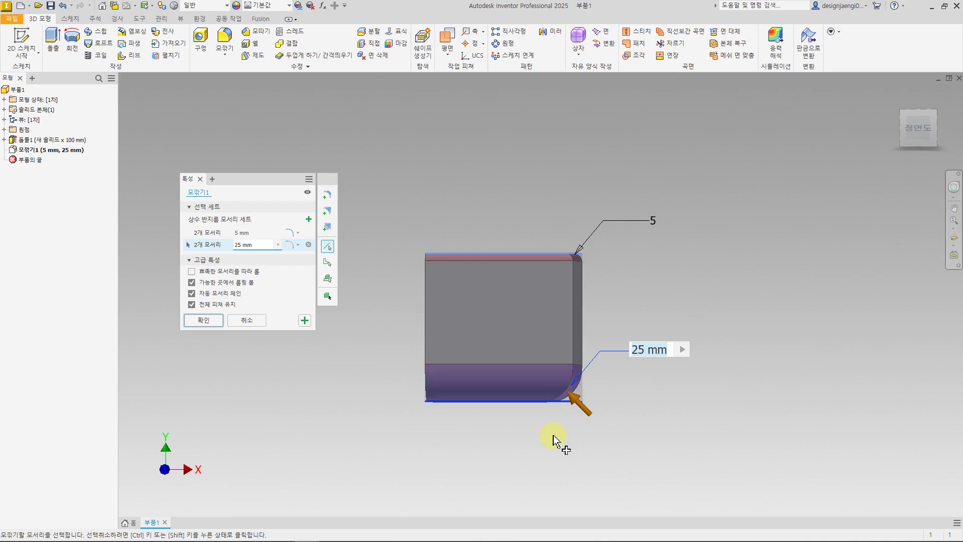
Switch the 25 mm edge set's fillet shape to Inverted and inspect the concave cut from below and the front.
click(292, 245)
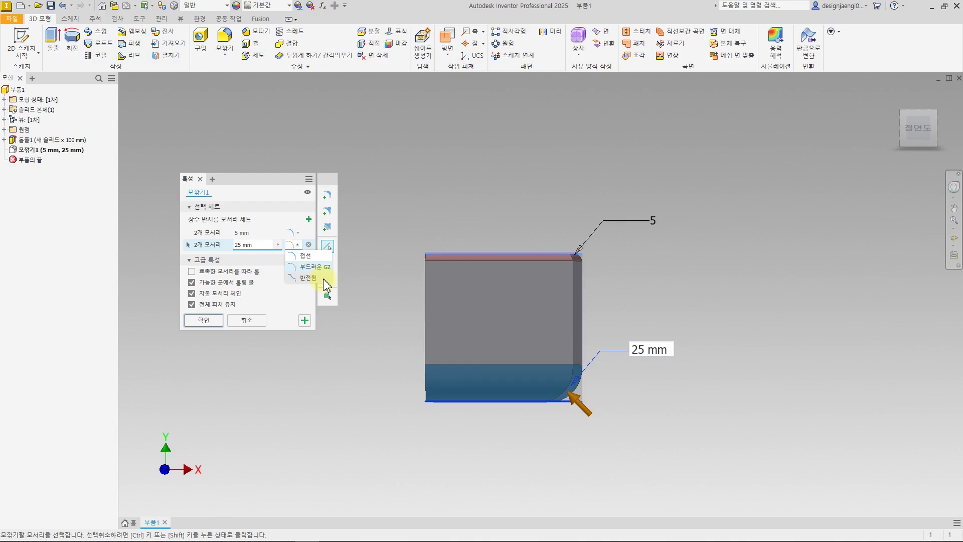
click(324, 279)
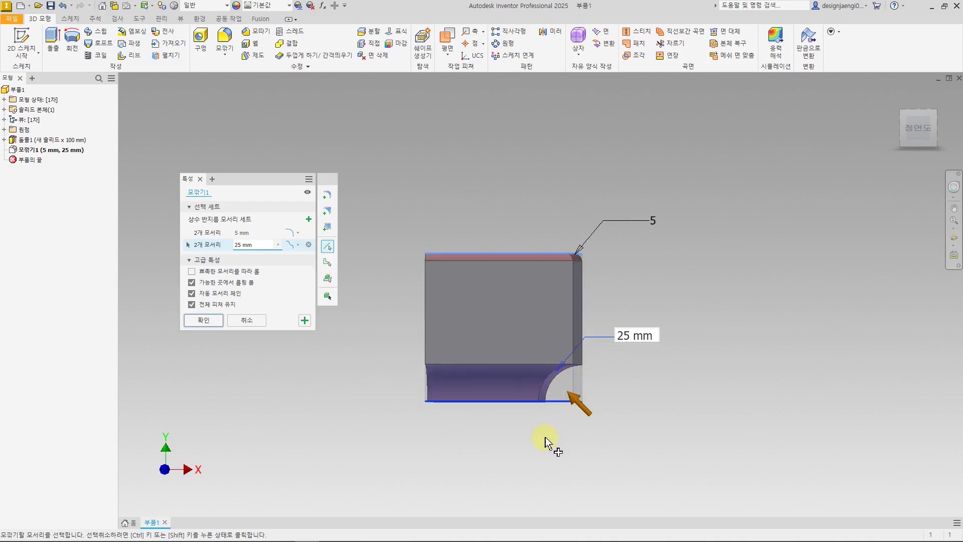
shift+middle_drag(534, 444, 482, 405)
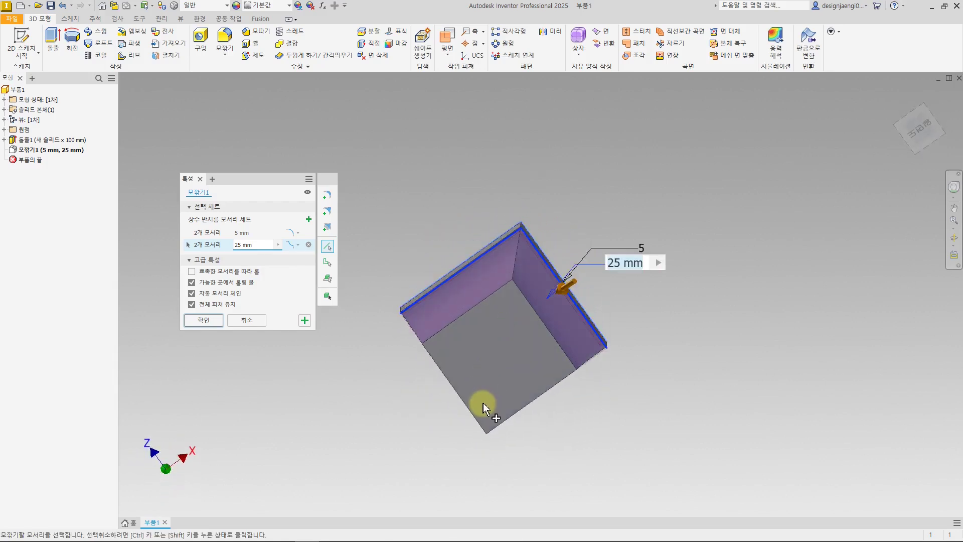
shift+middle_drag(675, 393, 636, 479)
shift+middle_drag(617, 383, 619, 386)
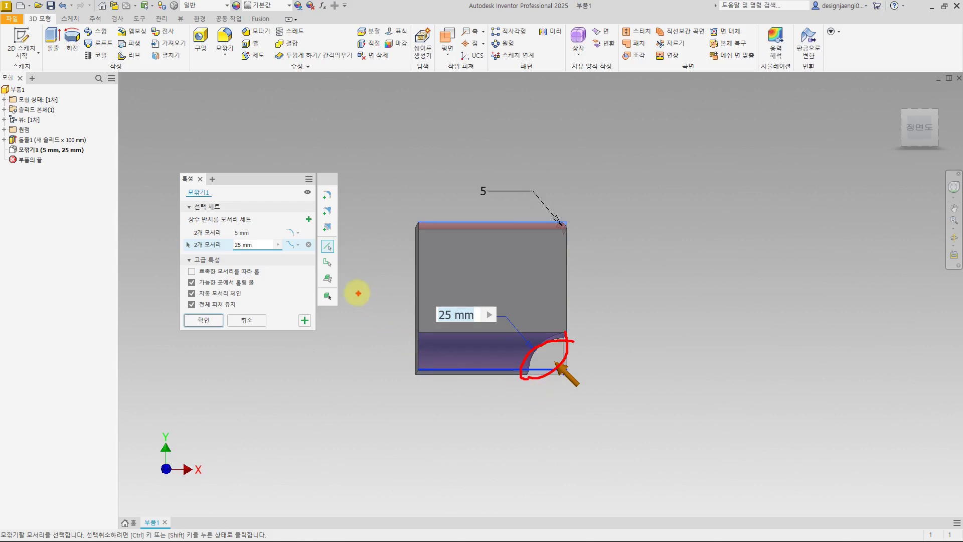
Apply the fillet edit with the Inverted shape and inspect the concave lower corner of the cube at an angle.
click(207, 321)
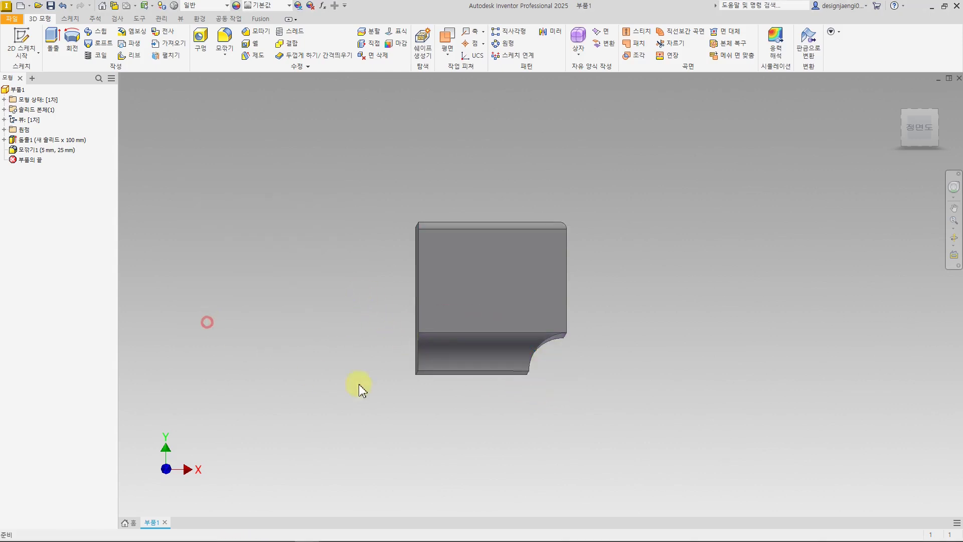
mouse_move(547, 434)
shift+middle_down()
mouse_move(508, 432)
mouse_move(548, 422)
mouse_move(440, 429)
mouse_move(580, 423)
mouse_move(580, 444)
shift+middle_up()
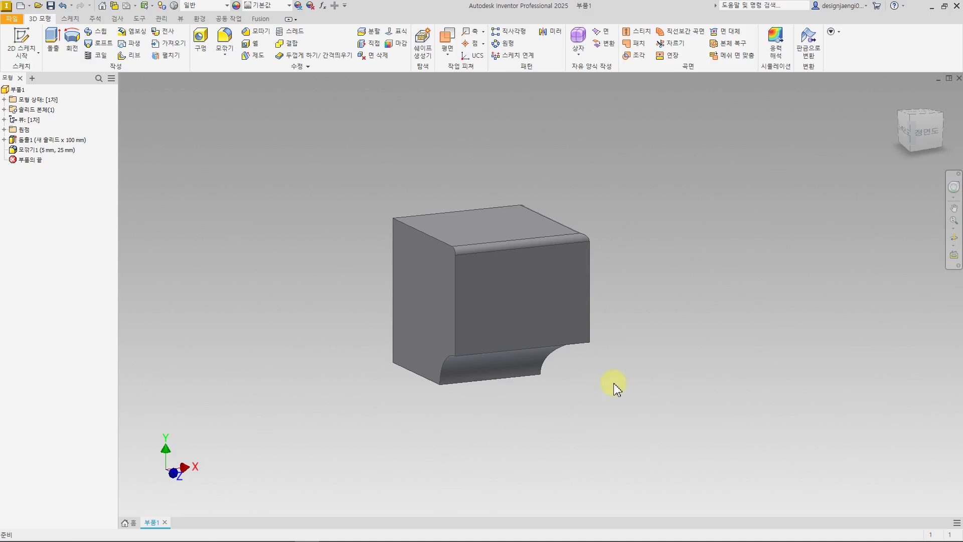
Undo the fillet changes and the fillet feature until only the plain cube remains, and show it in the isometric view.
key(ctrl+z)
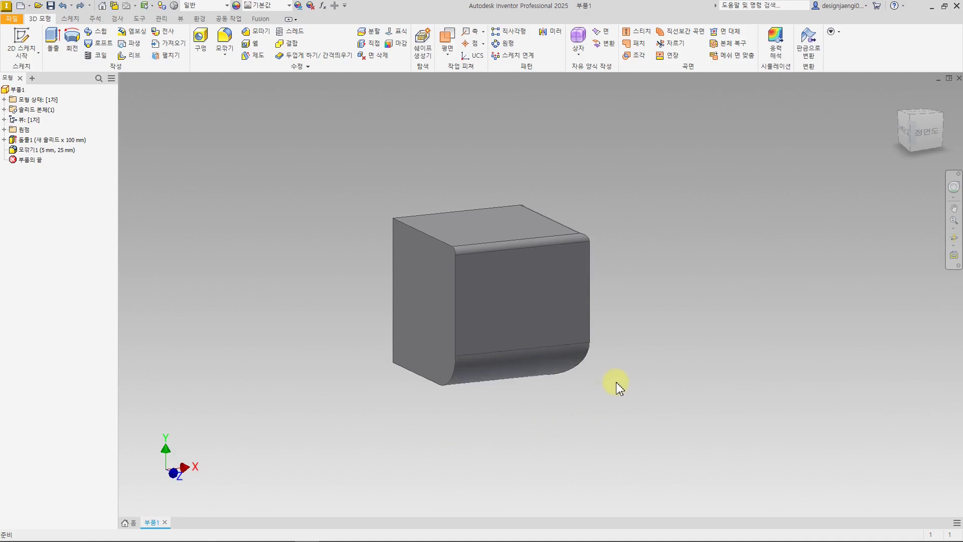
key(ctrl+z)
key(ctrl+z)
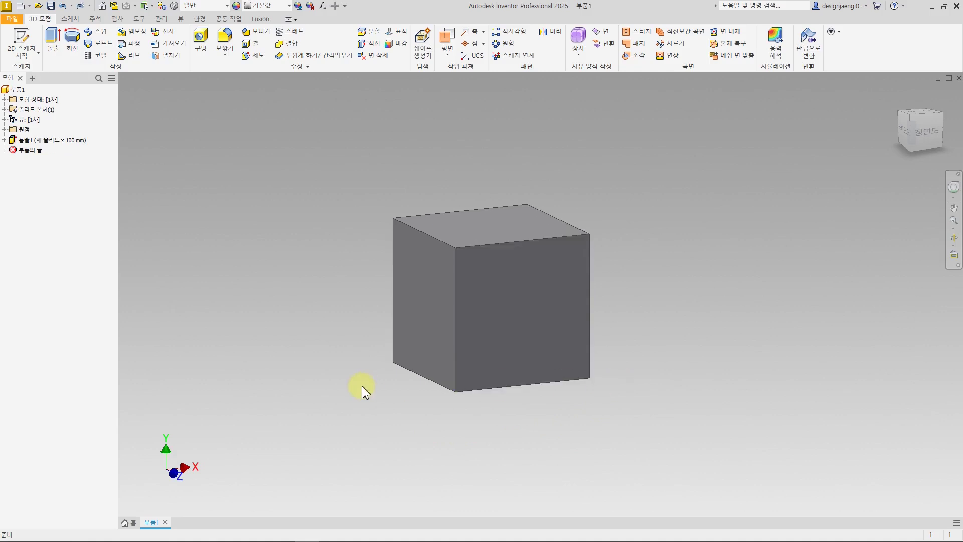
key(F6)
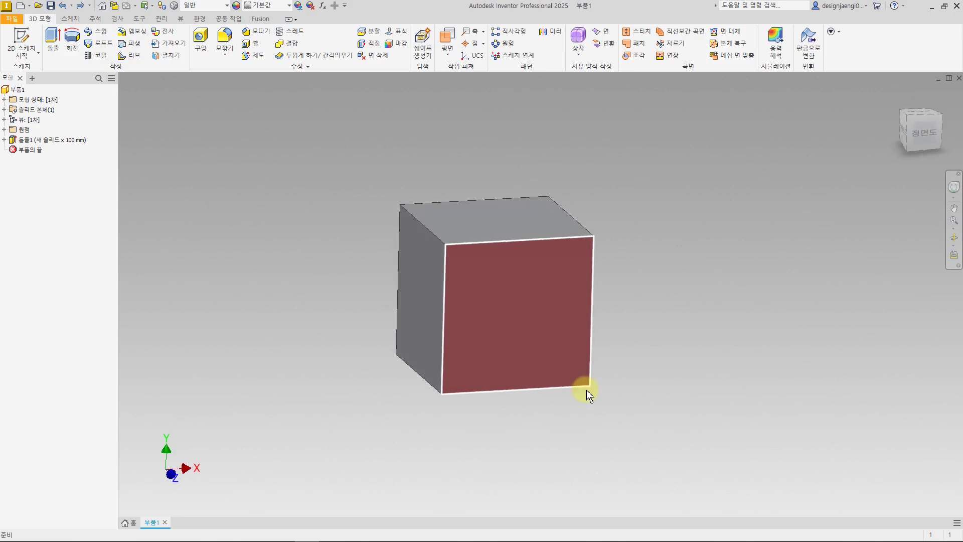
scroll(770, 360, down, 3)
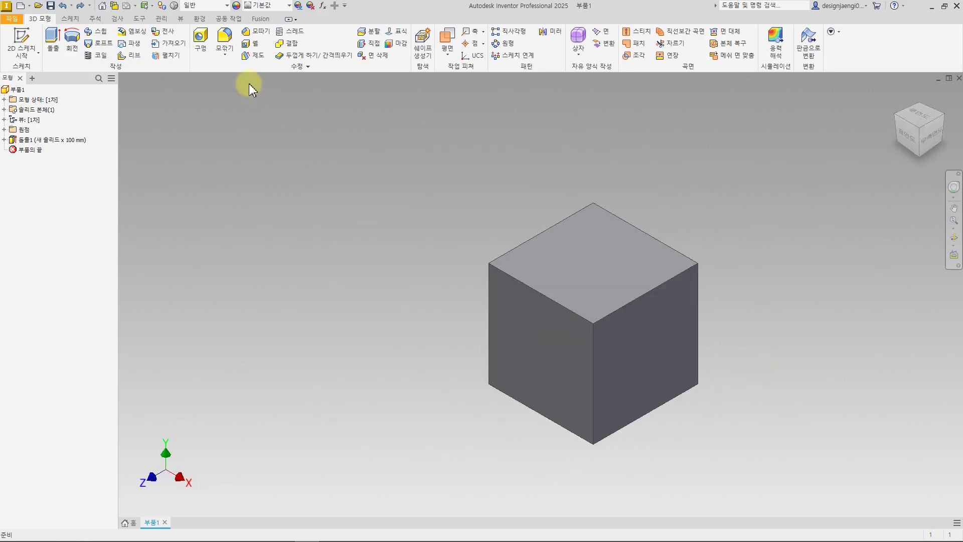
Fillet the edge loops around the cube's top face and one front side face with a 20 mm radius, using loop selection.
click(224, 38)
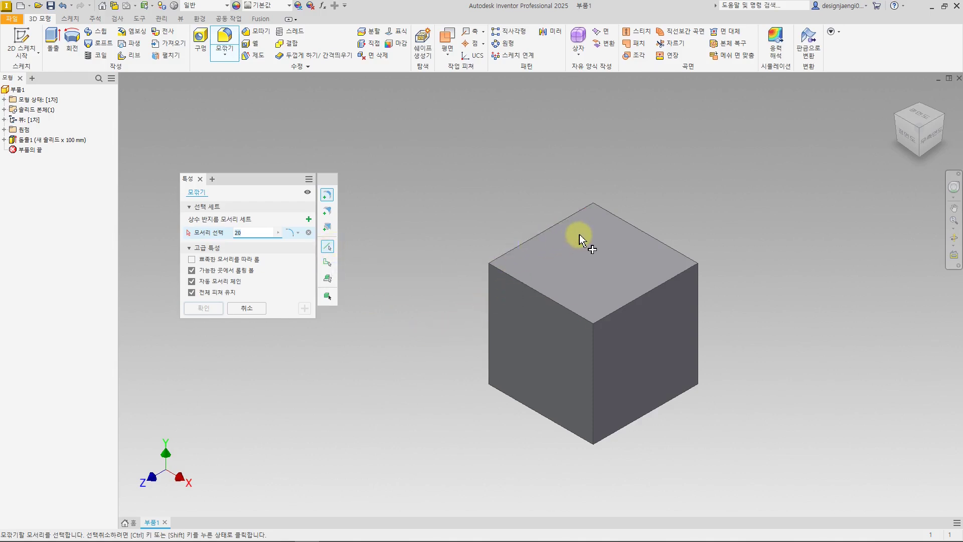
click(327, 262)
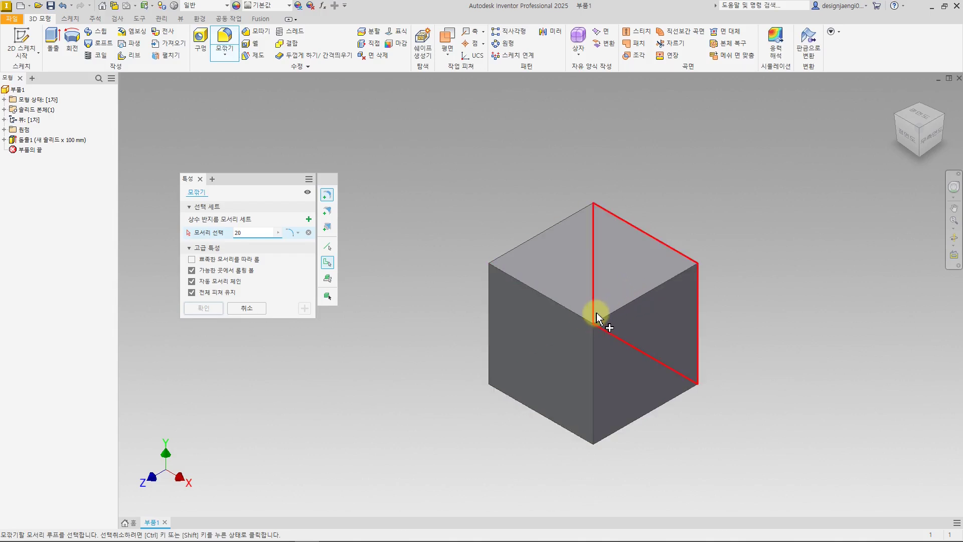
click(685, 261)
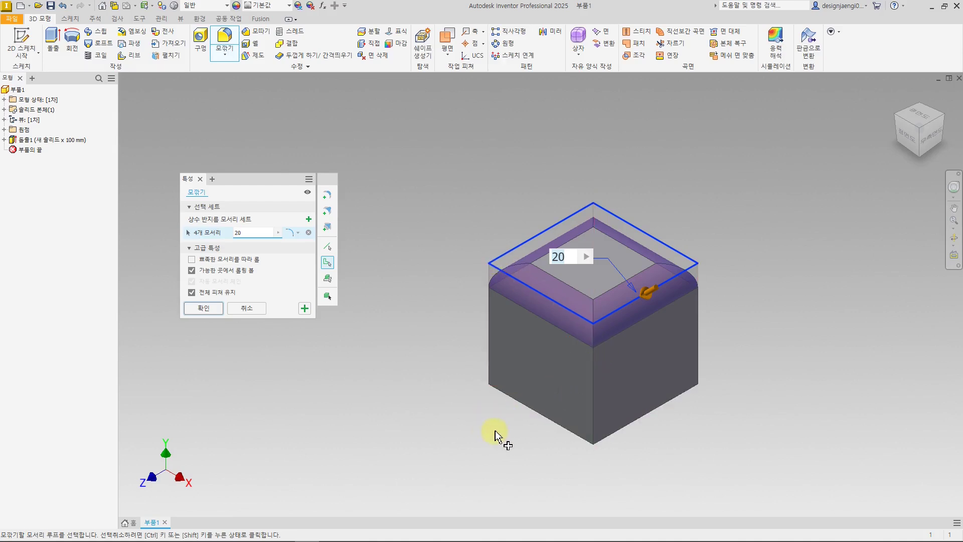
click(549, 417)
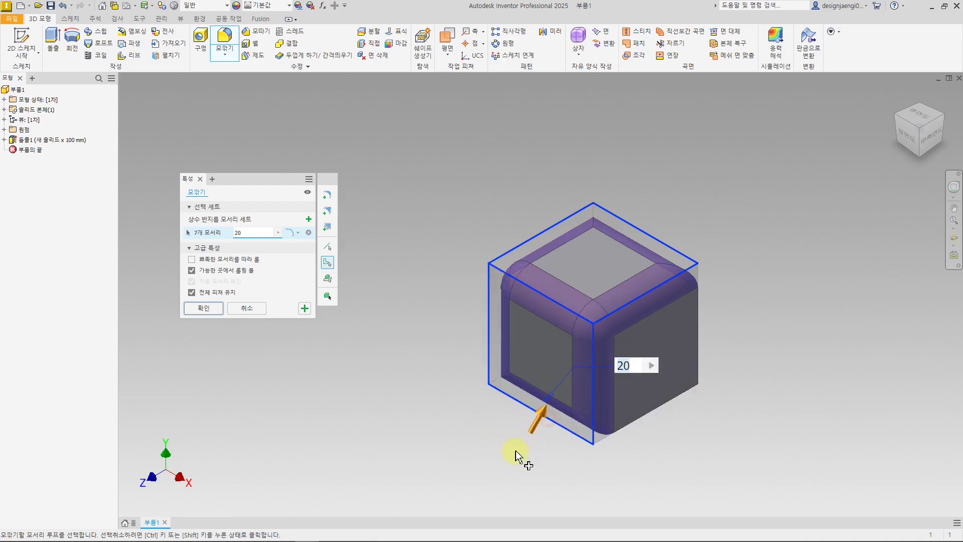
mouse_move(512, 454)
shift+middle_down()
mouse_move(490, 426)
mouse_move(510, 458)
shift+middle_up()
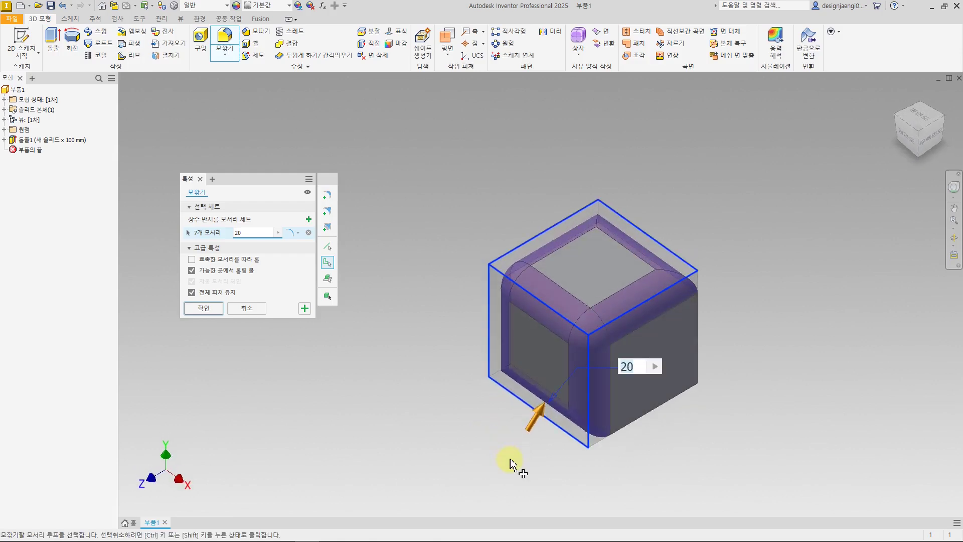
click(198, 311)
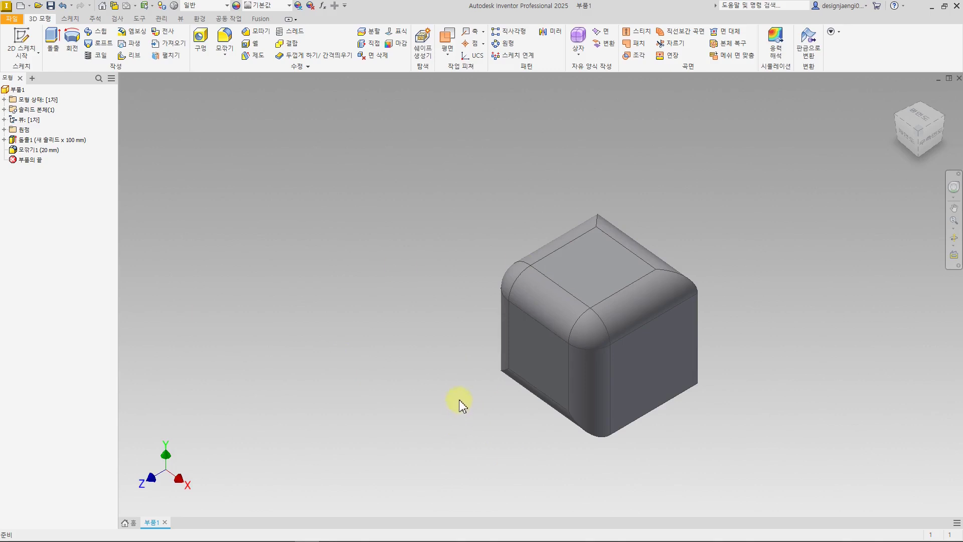
Undo the 20 mm loop fillet and leave the Fillet command without selecting any edges.
key(ctrl+z)
click(225, 38)
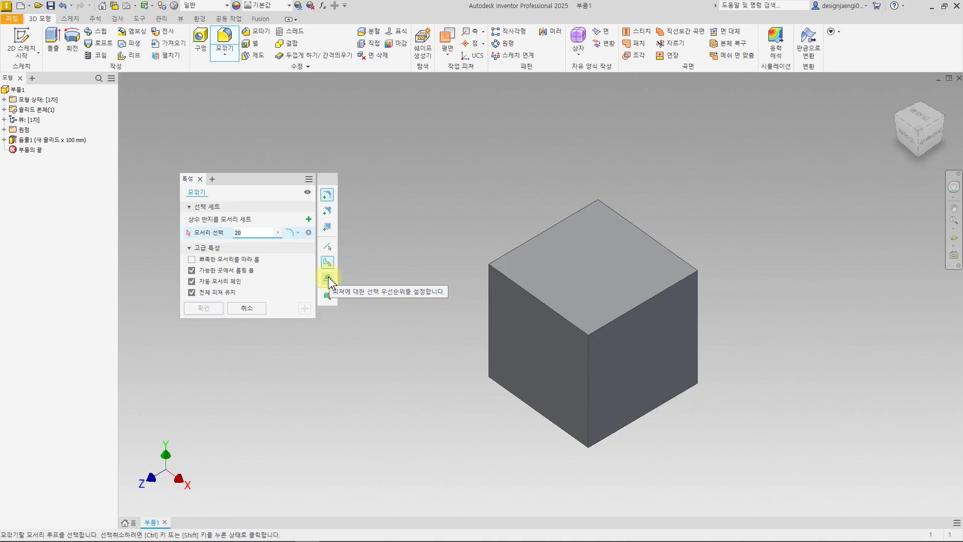
key(Escape)
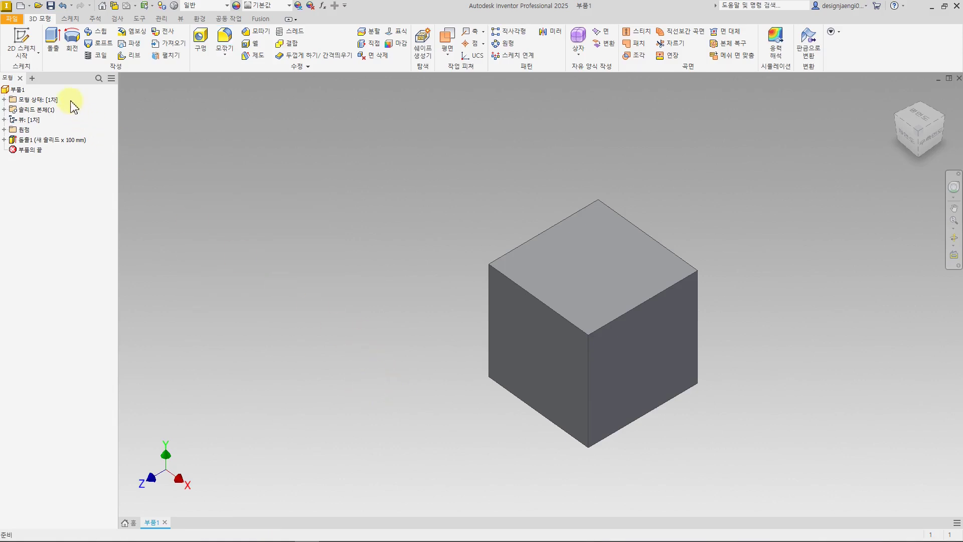
Sketch a center-point rectangle on the cube's top face, move it to about the middle of the face, and finish the sketch.
click(26, 37)
click(577, 236)
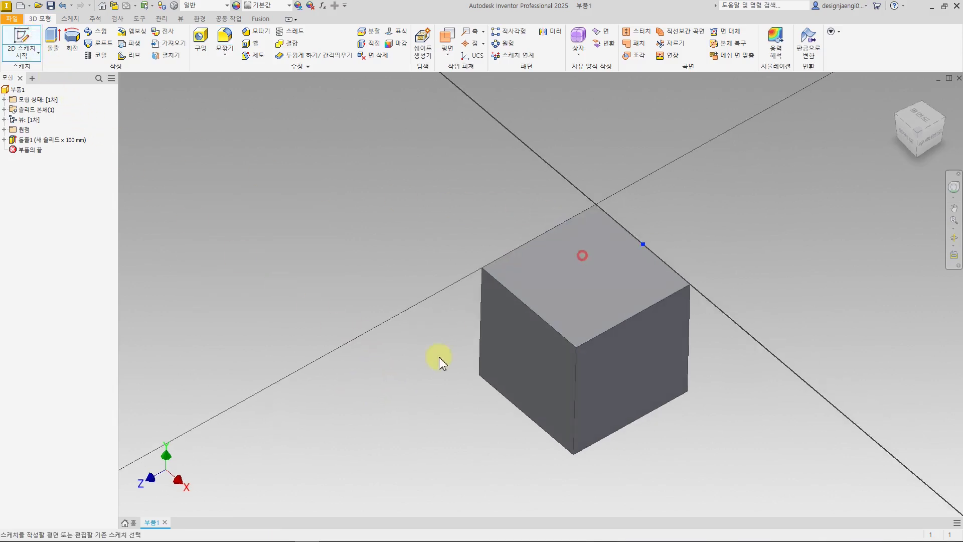
click(116, 38)
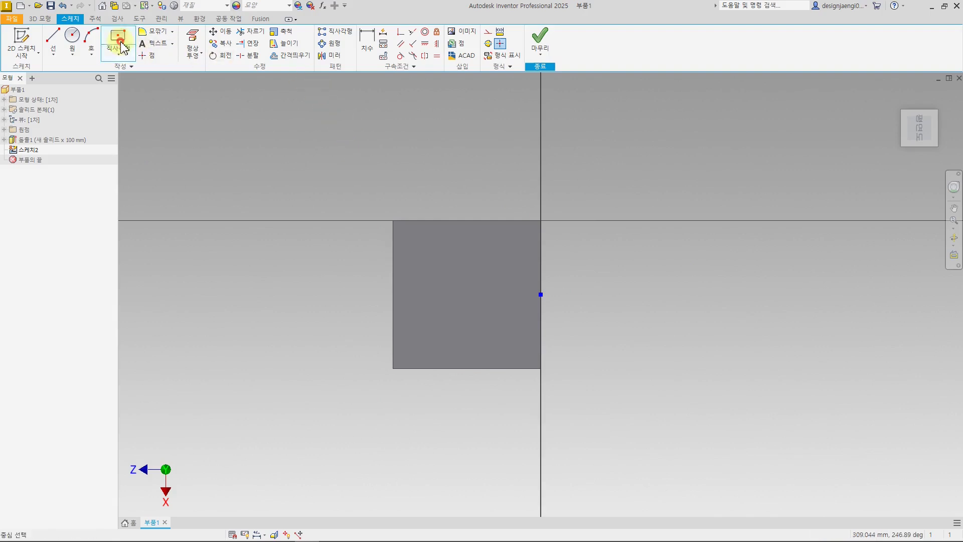
click(434, 273)
click(470, 306)
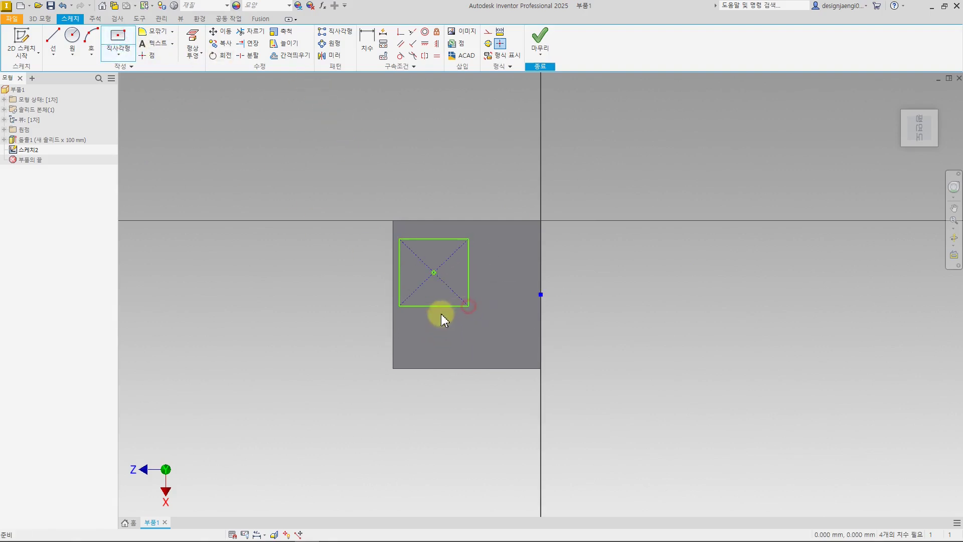
drag(435, 273, 467, 294)
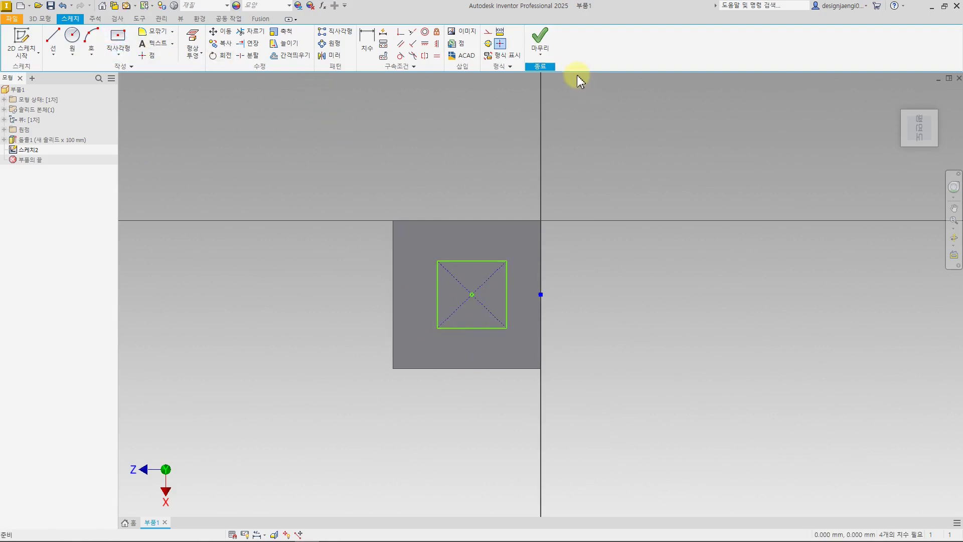
click(542, 36)
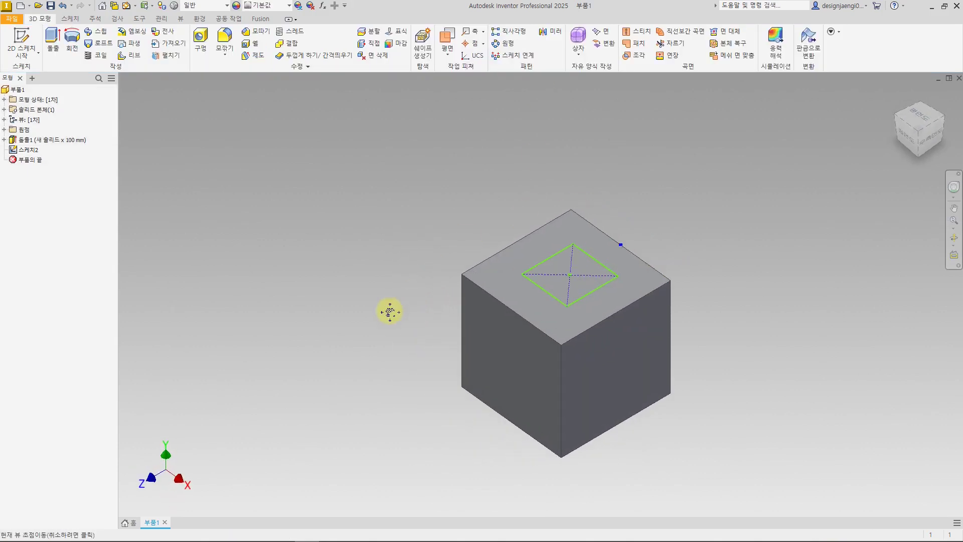
Extrude the rectangle 100 mm upward from the cube's top face, joined to the existing solid.
click(53, 40)
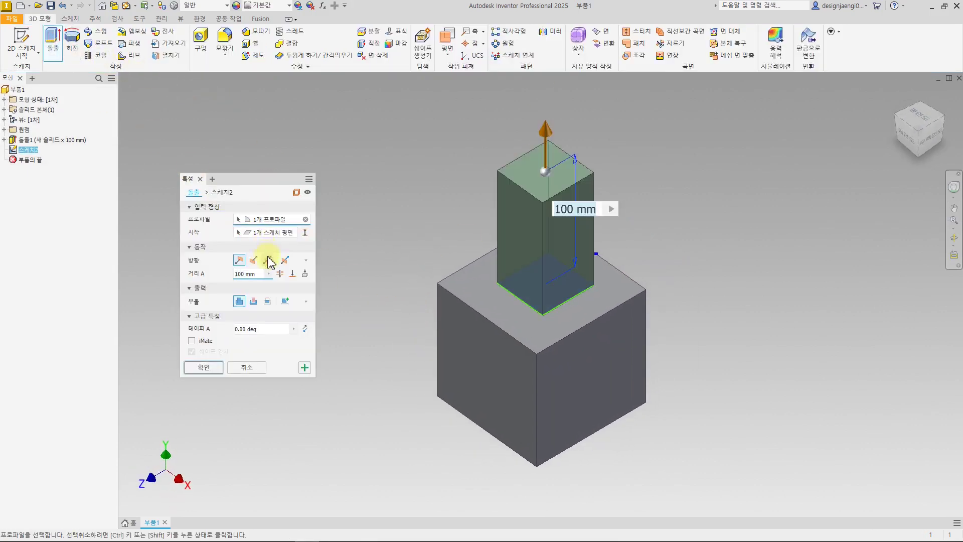
click(203, 367)
scroll(352, 394, down, 4)
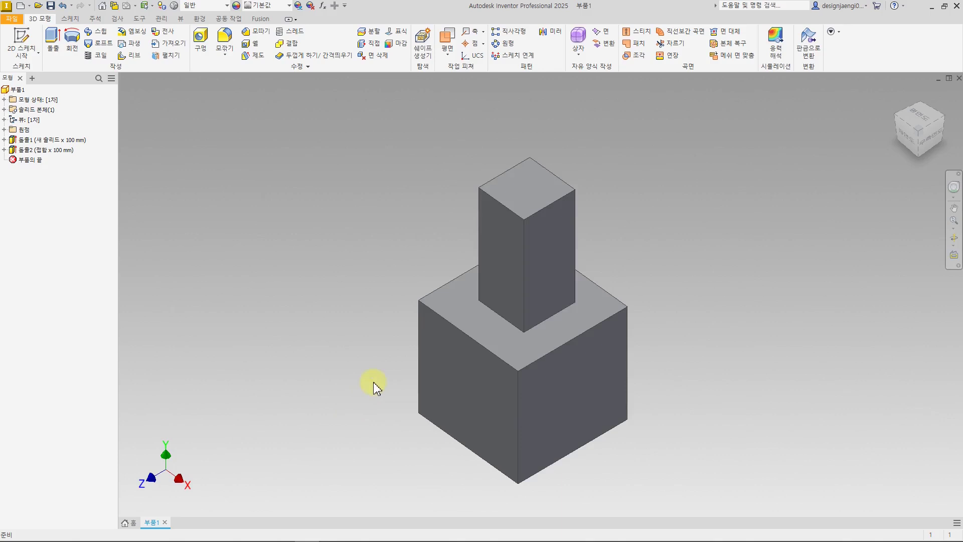
scroll(374, 397, up, 5)
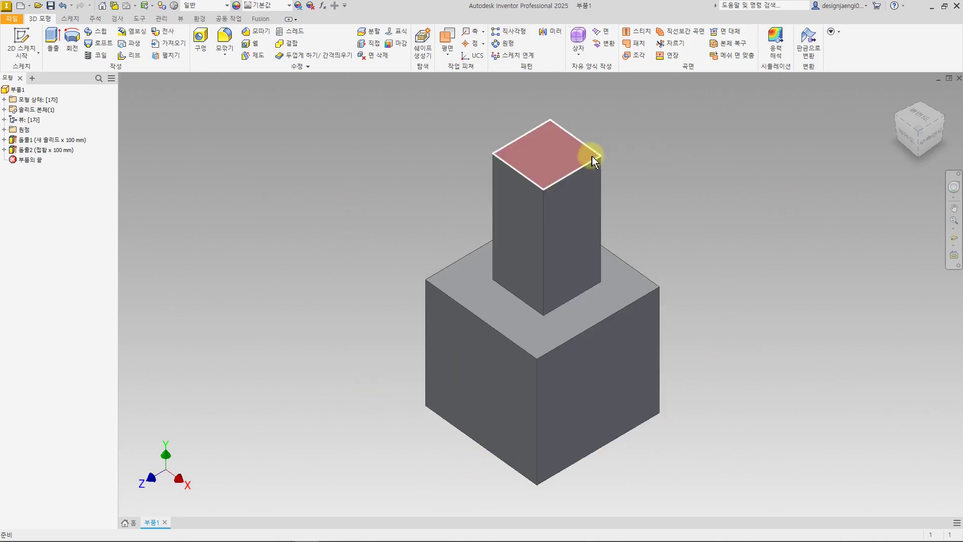
click(565, 201)
click(542, 359)
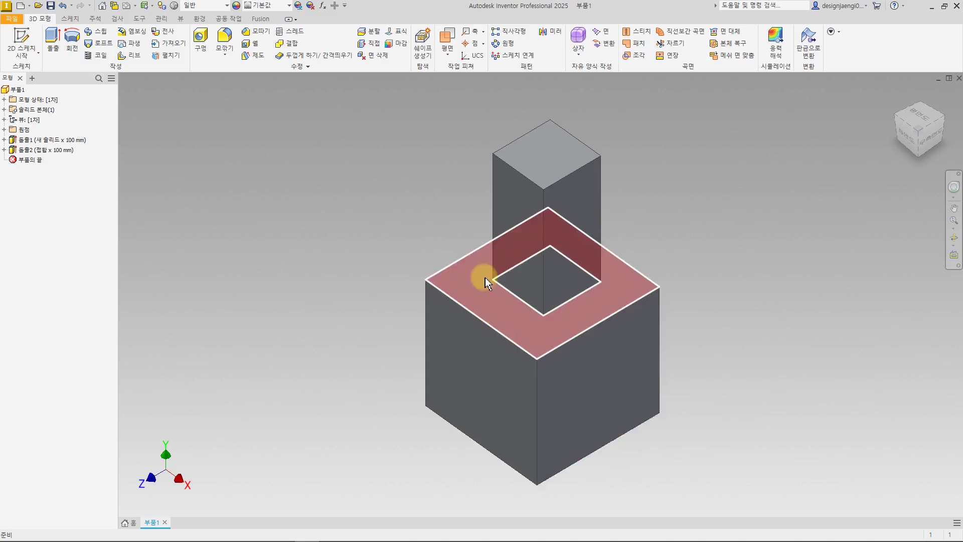
mouse_move(592, 191)
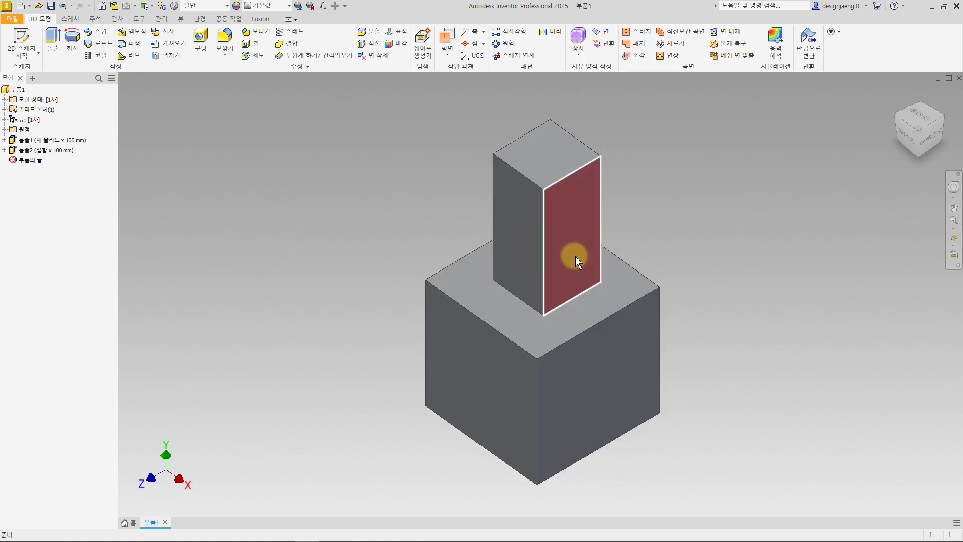
click(42, 109)
click(226, 215)
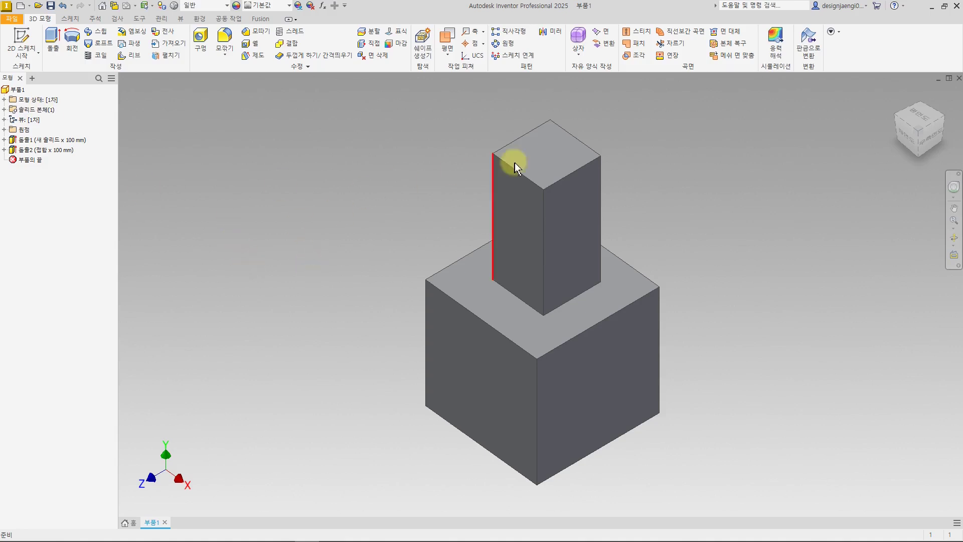
Try a 5 mm fillet with feature selection priority, picking the extruded post on top of the cube, and cancel it.
click(225, 38)
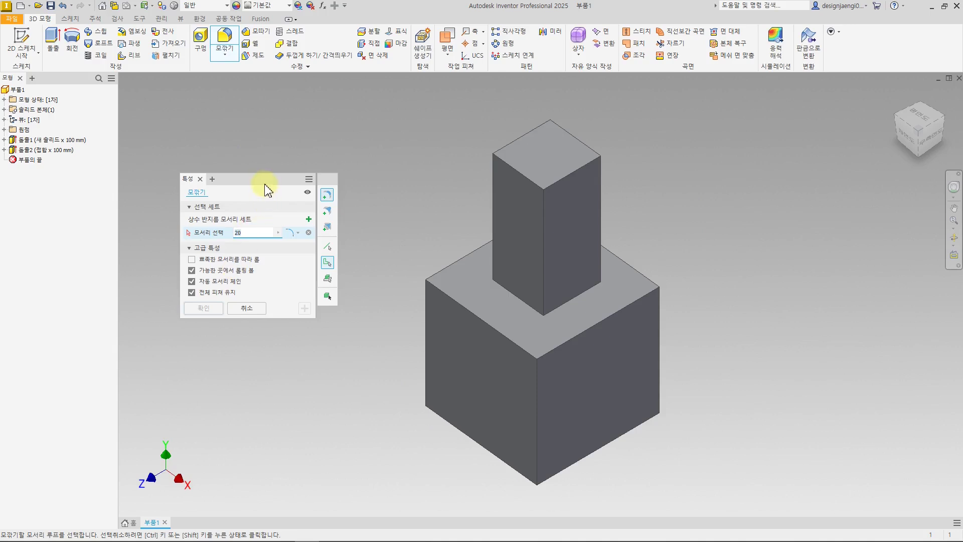
drag(265, 179, 266, 183)
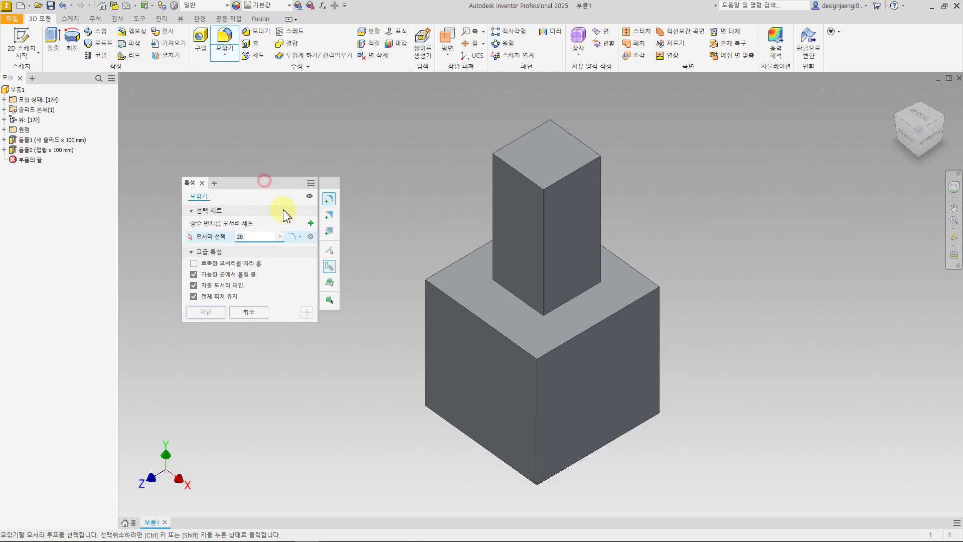
click(330, 283)
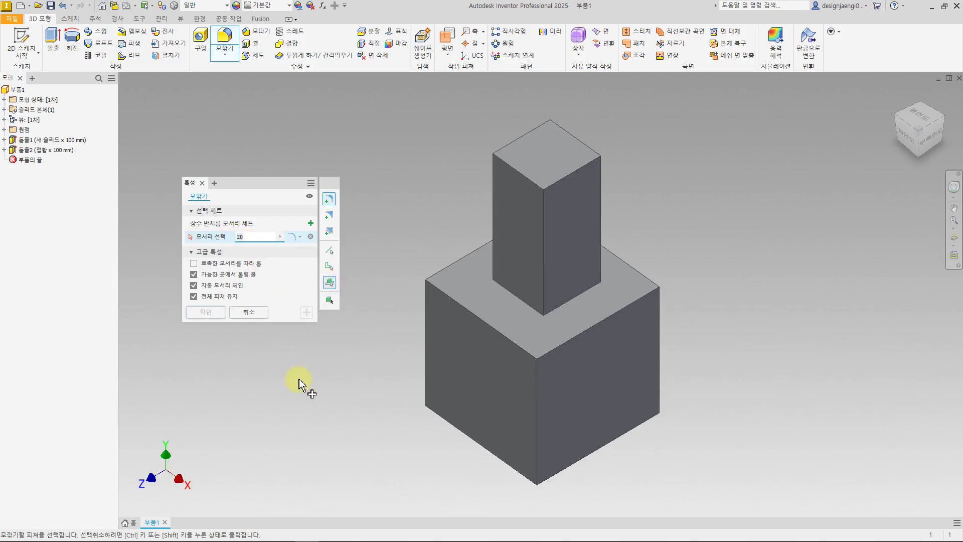
key(Up)
key(BackSpace)
key(BackSpace)
text(5)
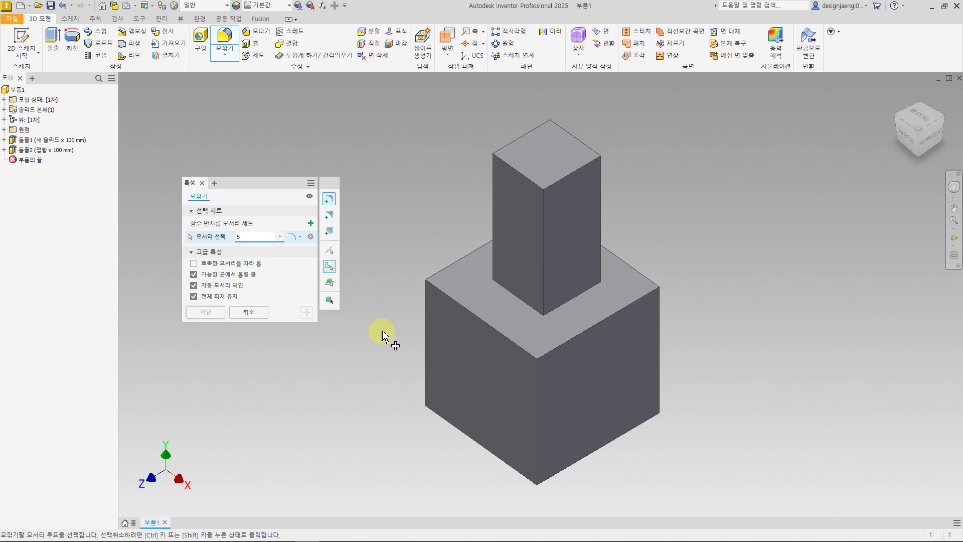
click(329, 283)
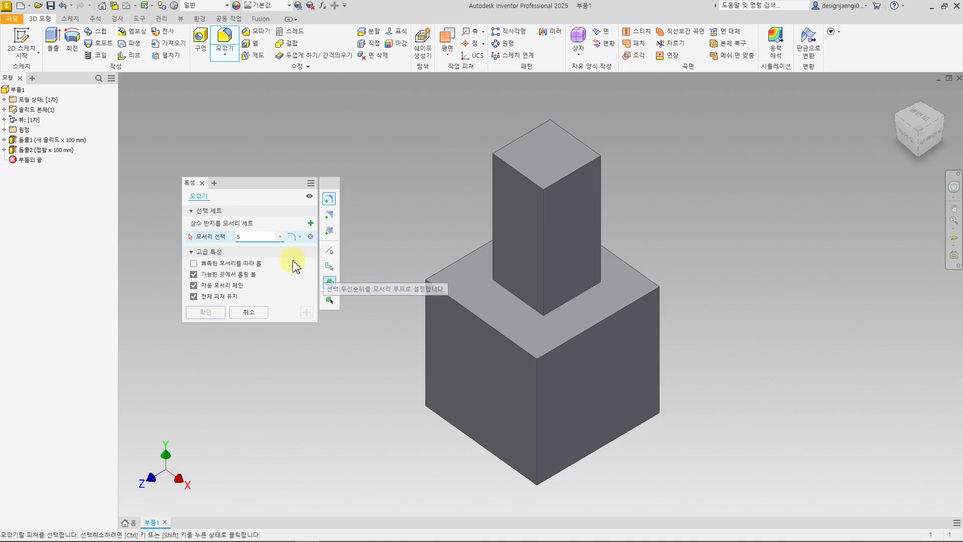
click(331, 286)
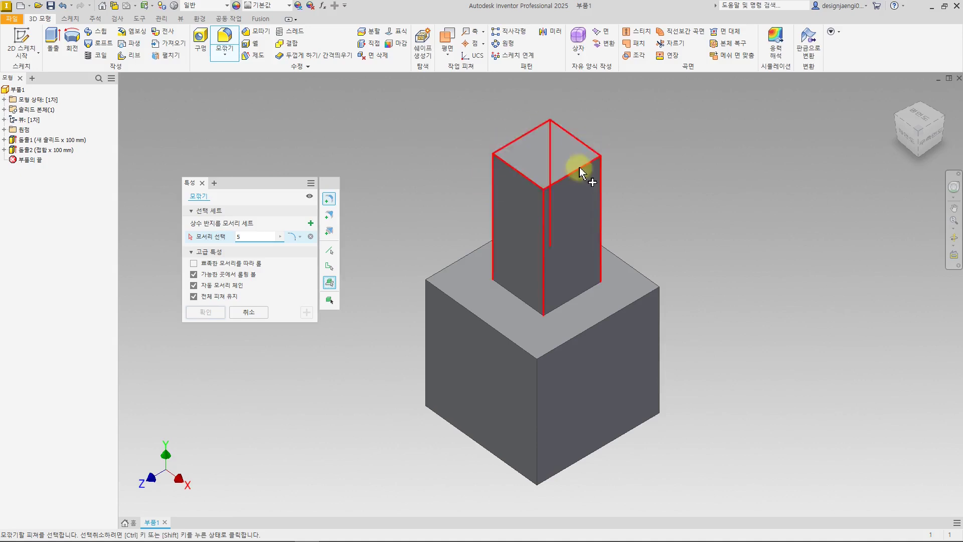
click(496, 193)
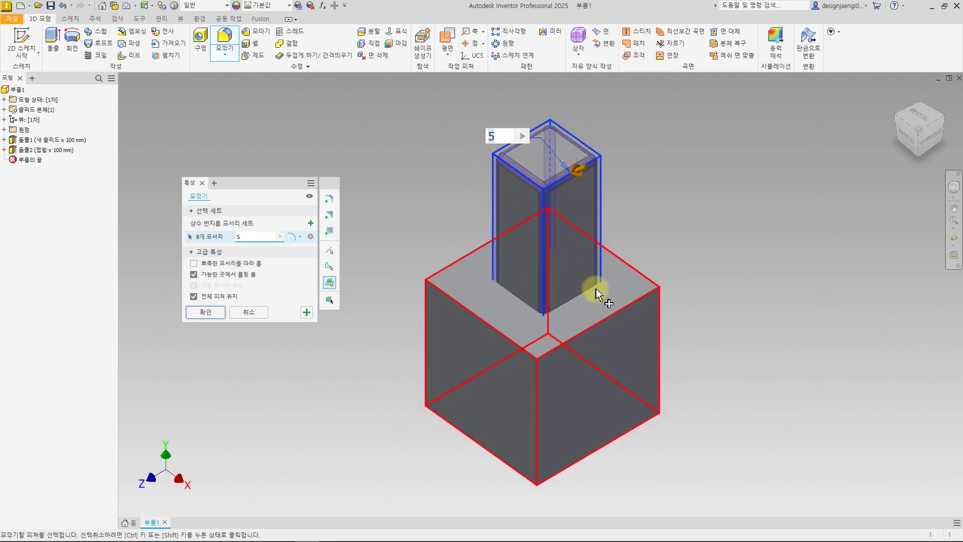
click(459, 264)
key(Escape)
Fillet the post's top and vertical edges with a 5 mm radius by selecting the whole post as a feature.
click(224, 40)
click(329, 282)
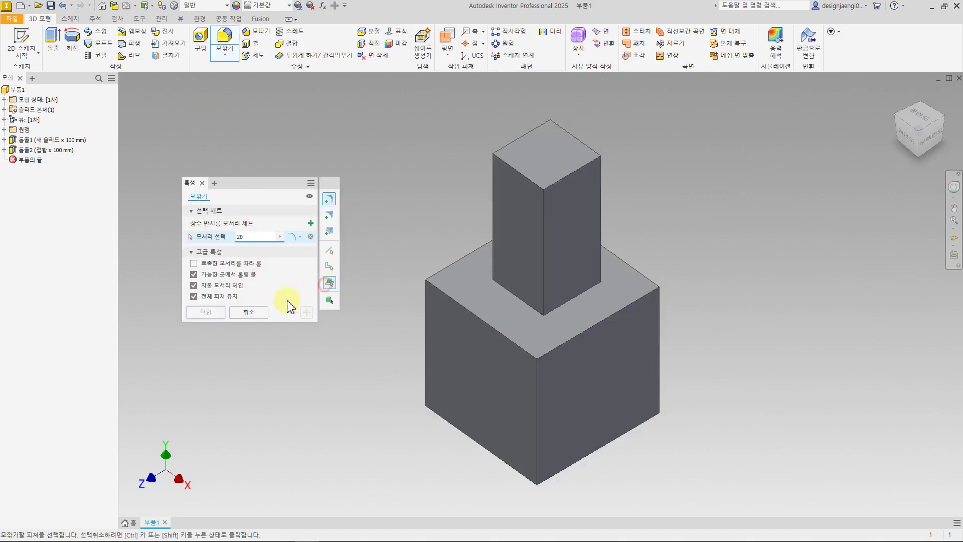
click(510, 166)
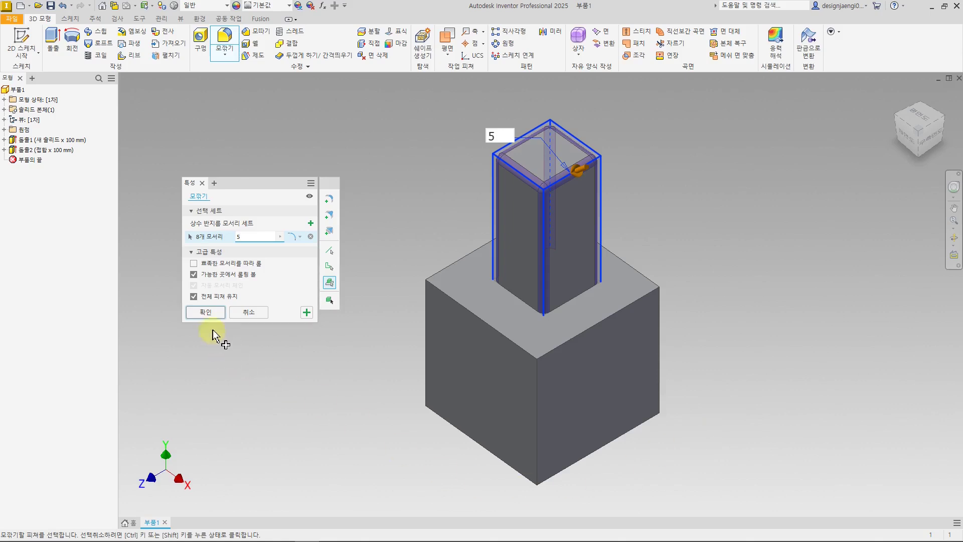
click(206, 312)
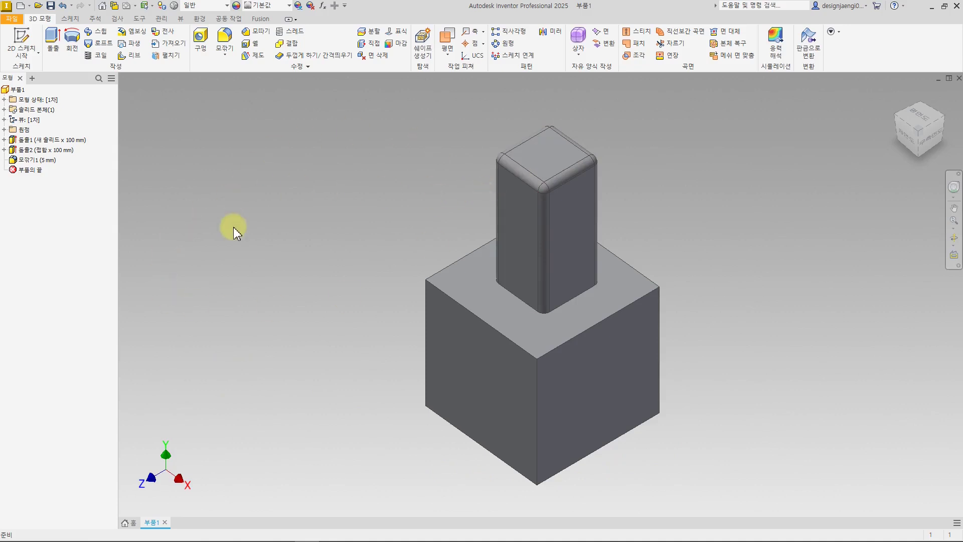
Undo the 5 mm fillet on the extruded post.
key(ctrl+z)
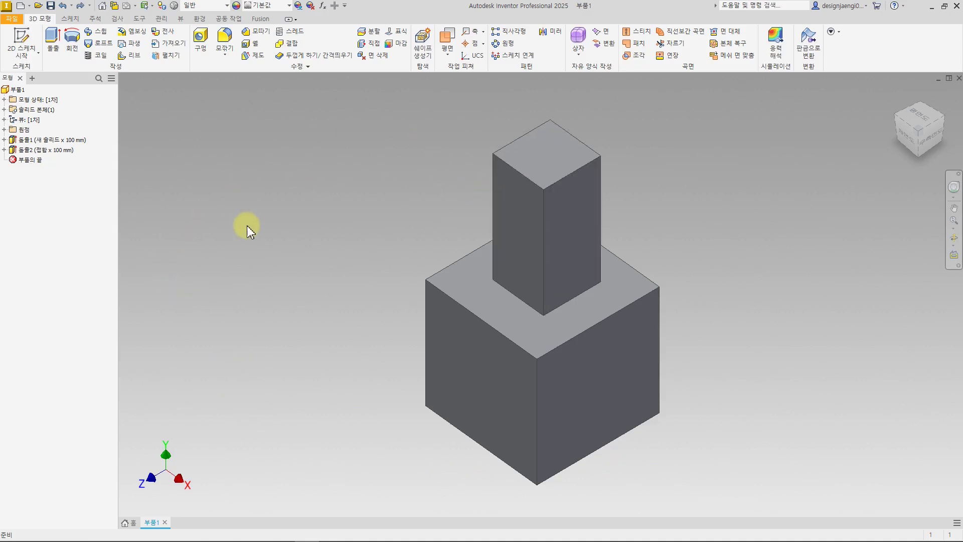
Start a fillet with solid selection priority on the whole body and set the outer edge set's radius to 10 mm.
click(225, 39)
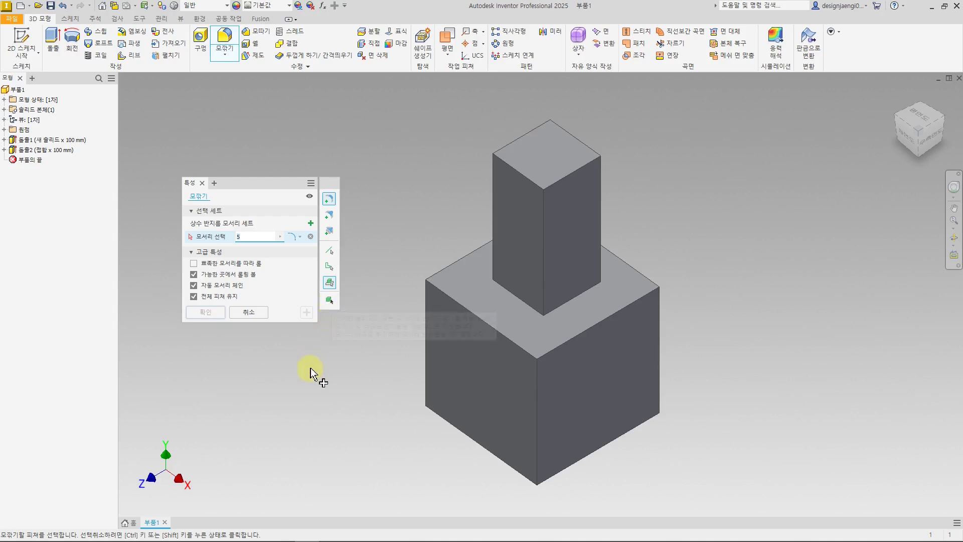
click(329, 300)
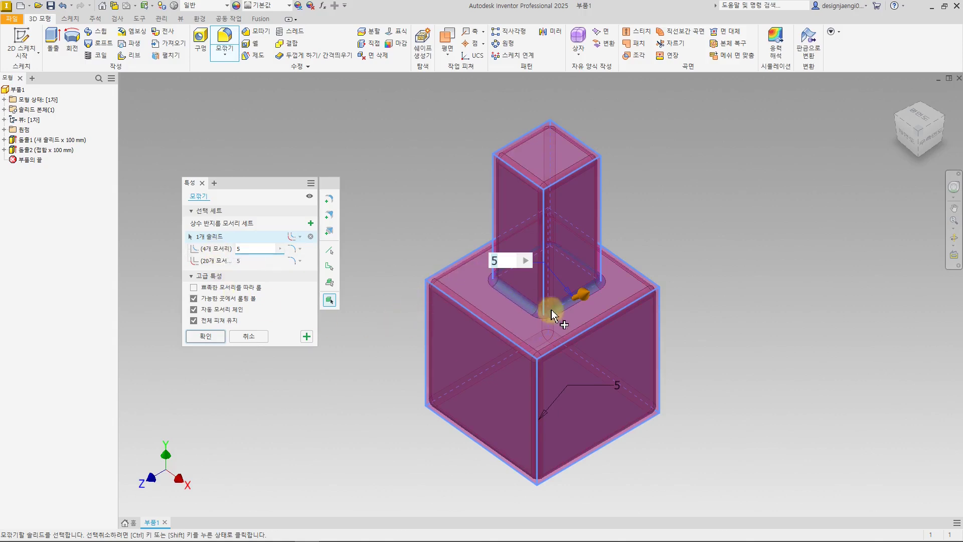
click(225, 263)
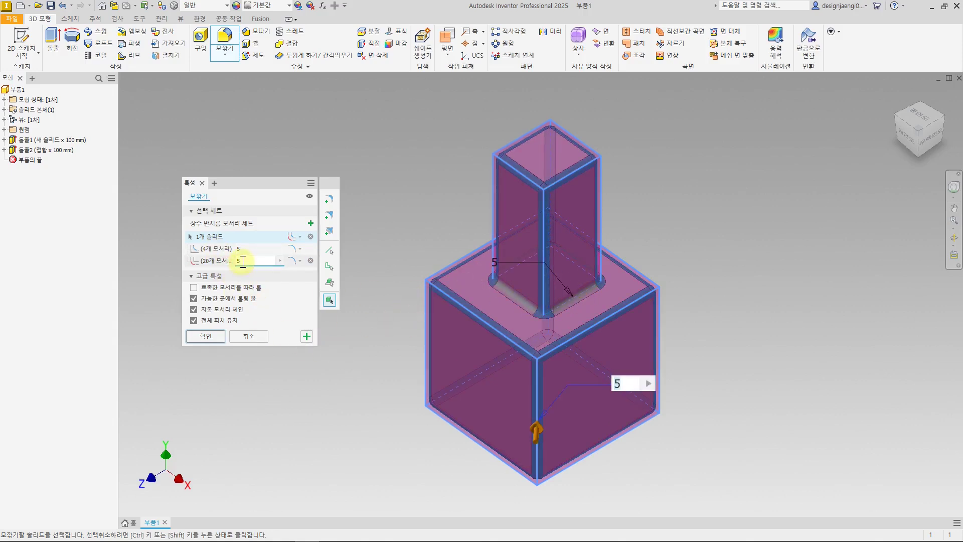
text(10)
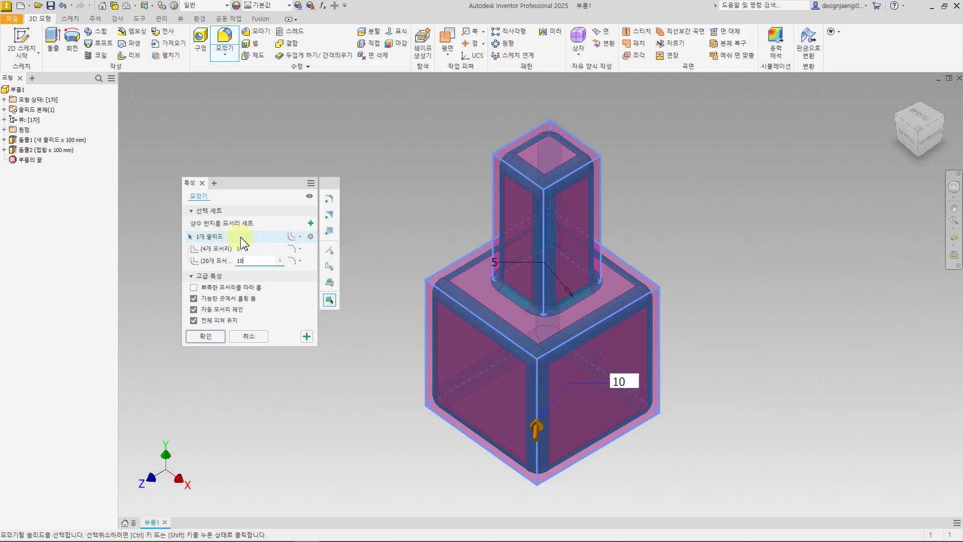
Switch the solid's edge filter to all fillets, to all rounds, and back to all edges.
click(301, 236)
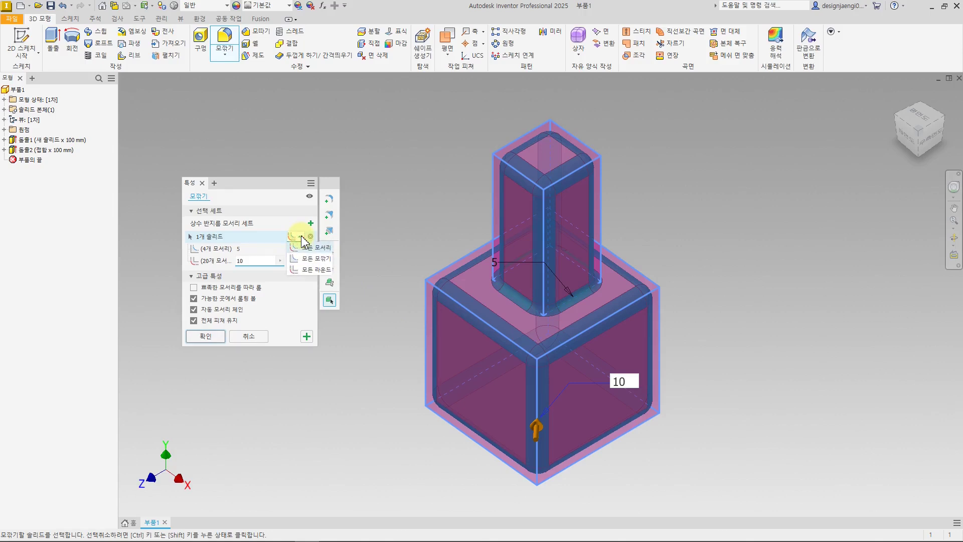
click(313, 260)
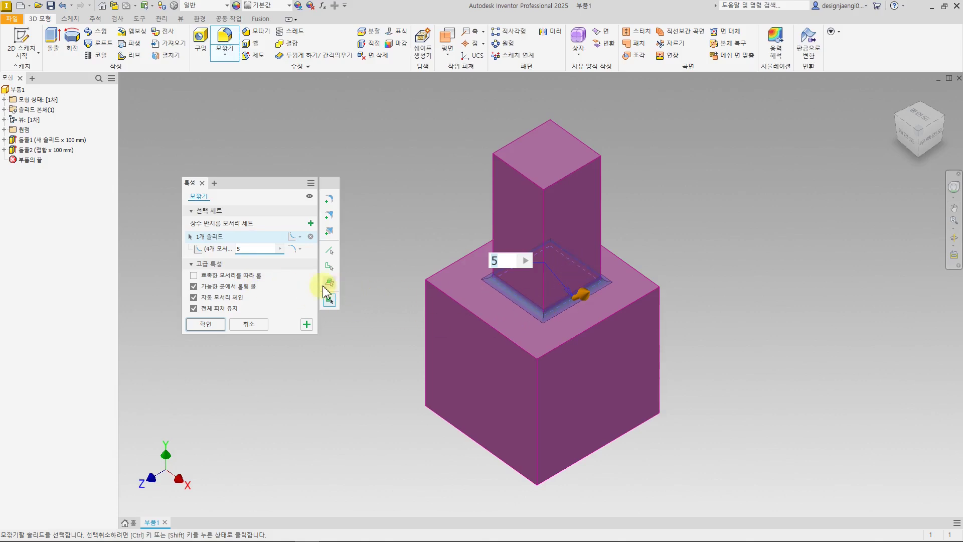
click(299, 236)
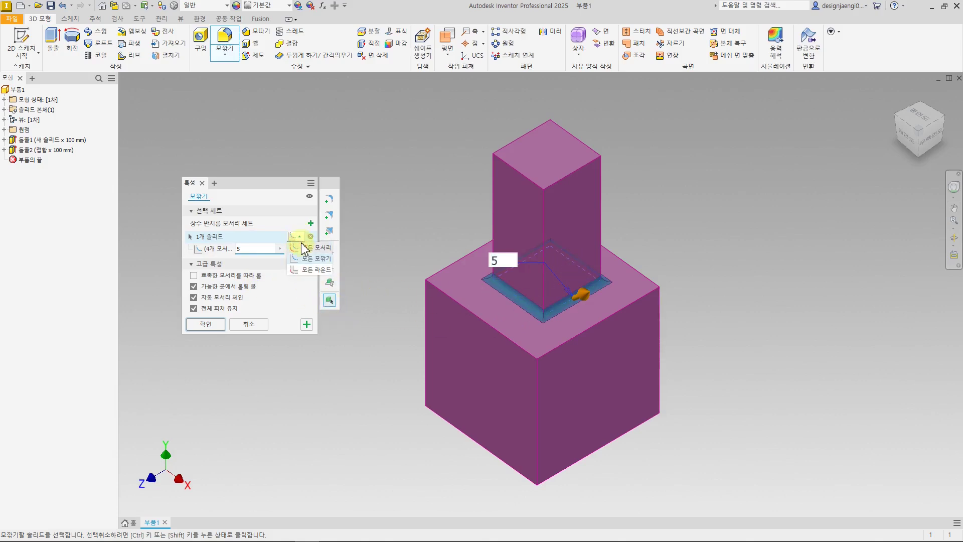
click(308, 271)
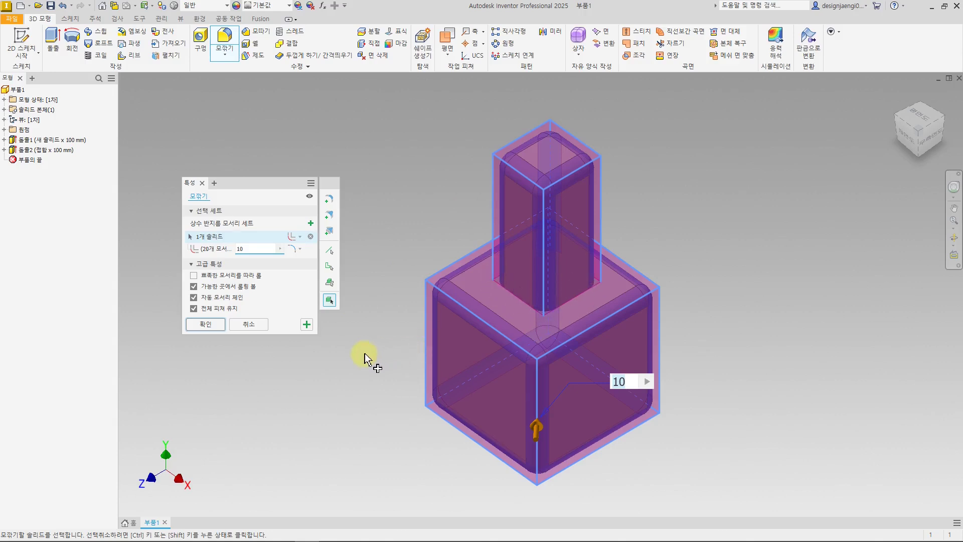
click(299, 238)
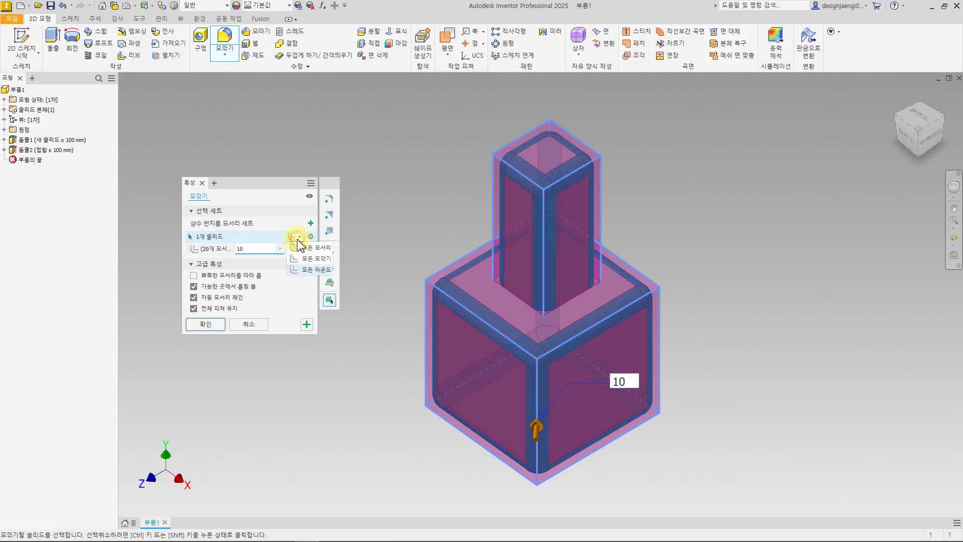
click(308, 248)
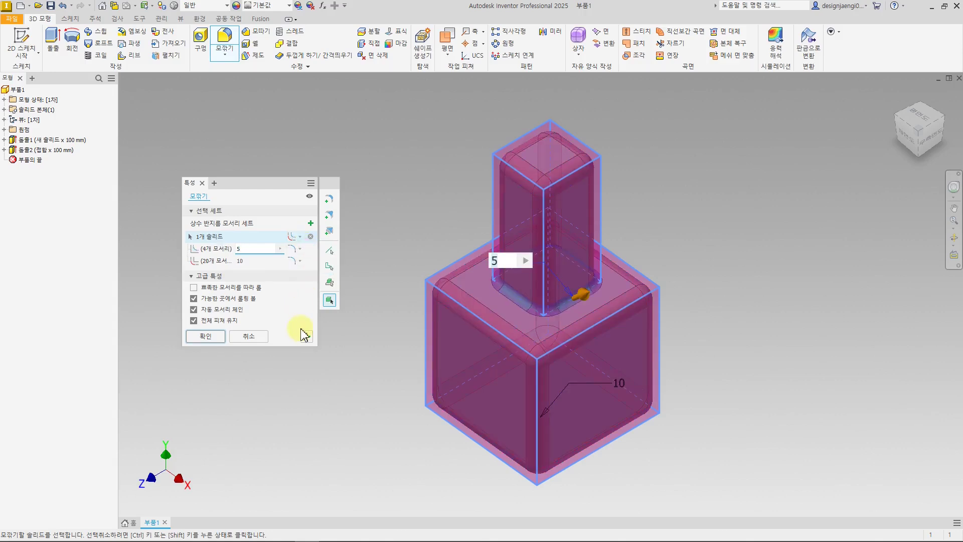
Set the outer edges' radius to 5 mm, apply the fillet to the whole solid, and undo it.
click(253, 249)
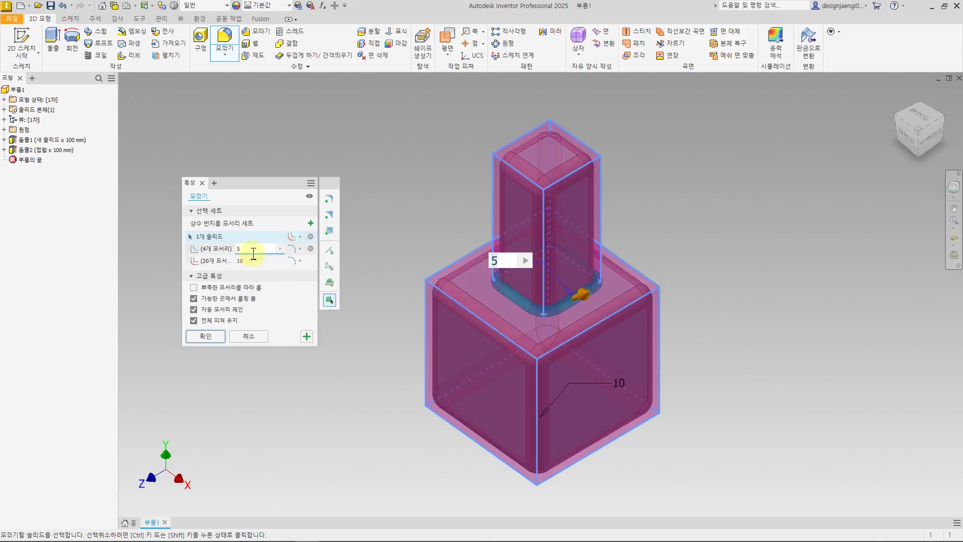
click(250, 261)
text(5)
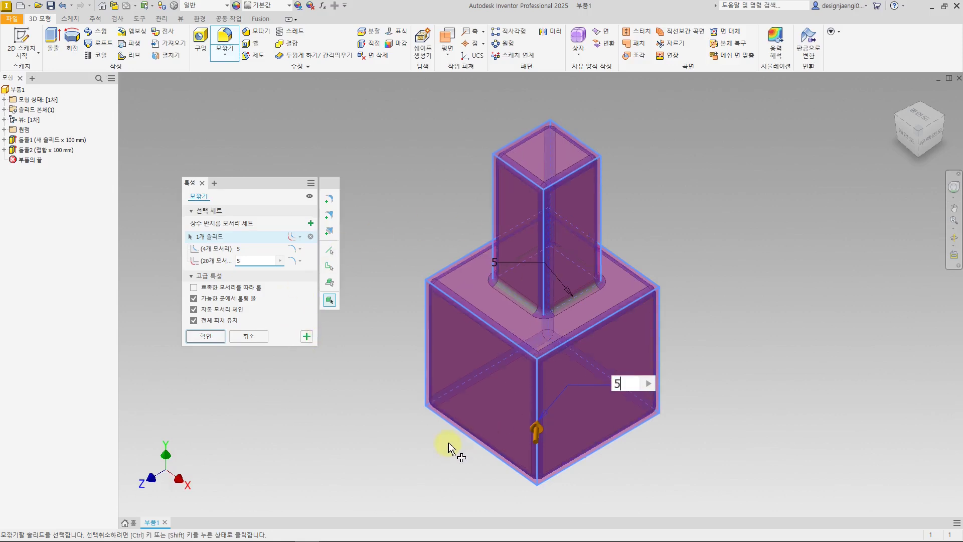
click(208, 336)
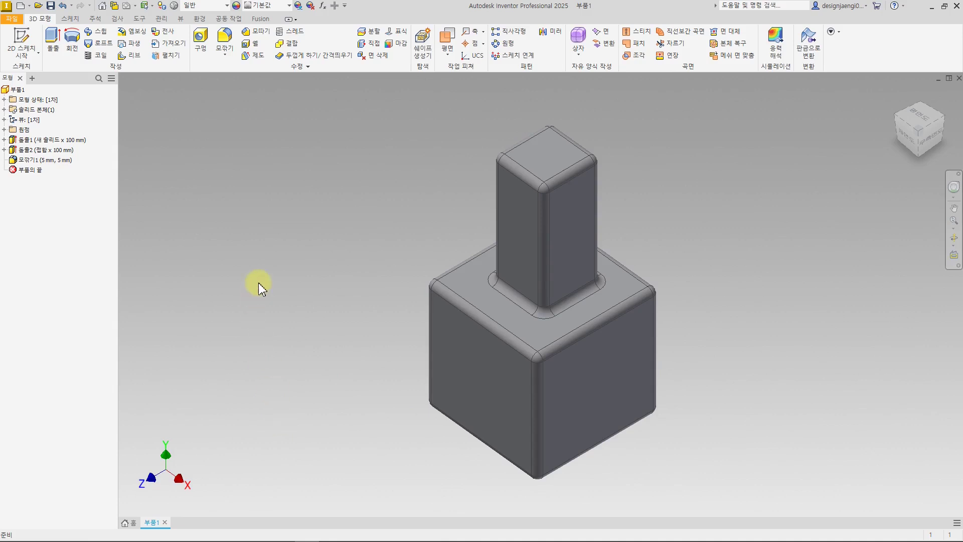
key(ctrl+z)
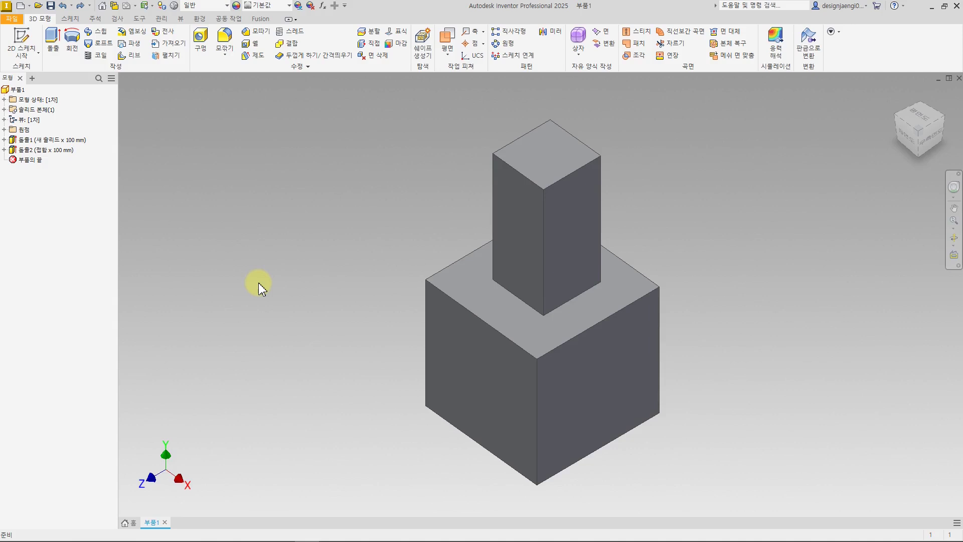
Restart the fillet with edge selection priority and remove the 2 mm edge sets taken from the whole solid.
click(225, 42)
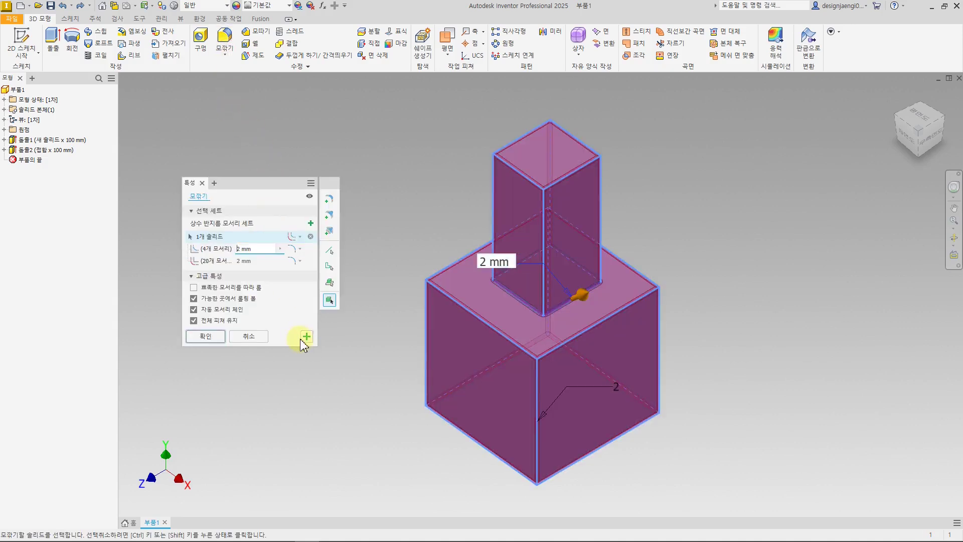
click(330, 250)
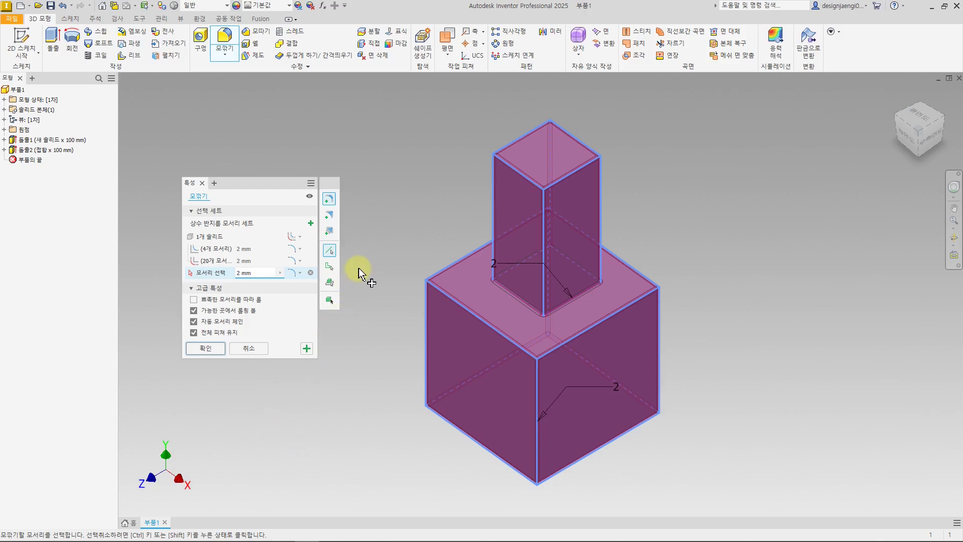
click(331, 301)
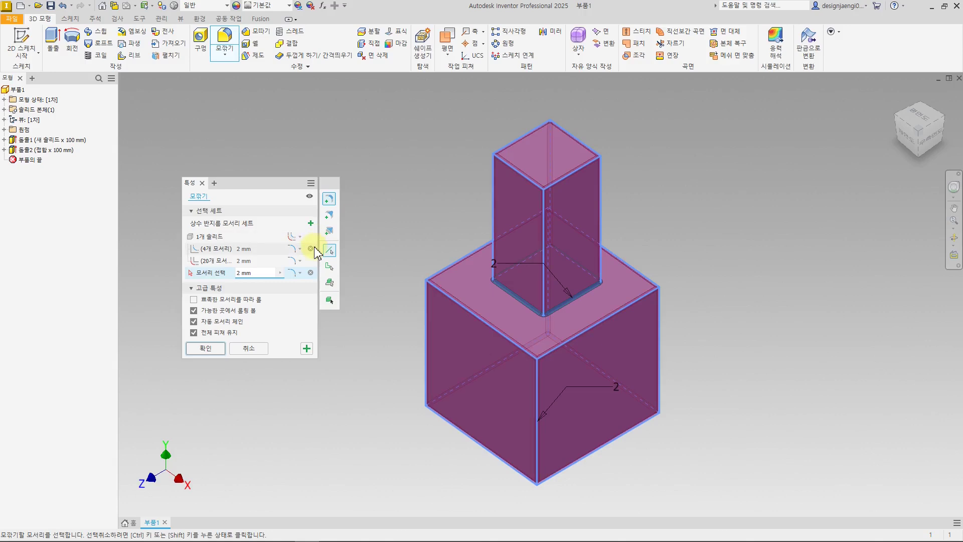
click(311, 250)
click(311, 249)
click(311, 249)
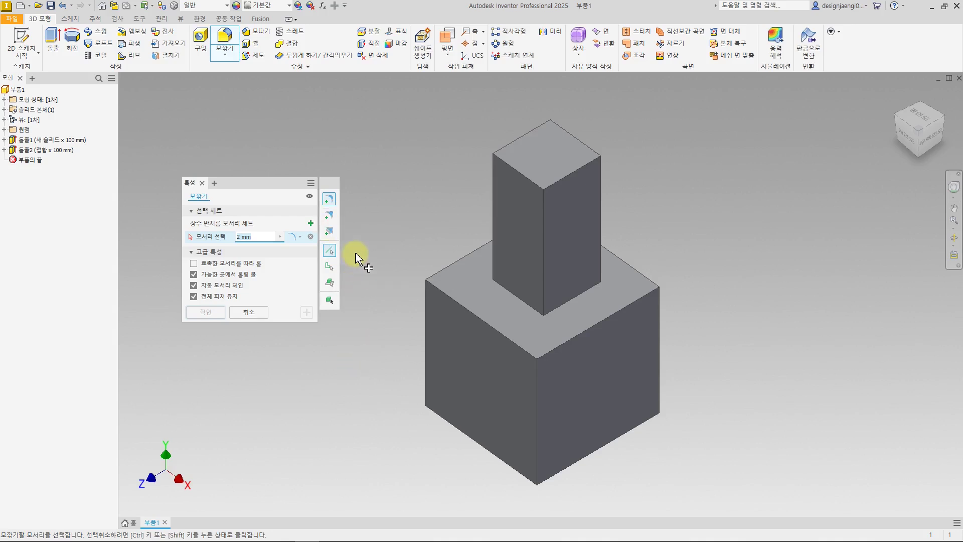
Add a variable-radius fillet to the cube's front vertical edge with a 15 mm radius at its lower end.
click(329, 217)
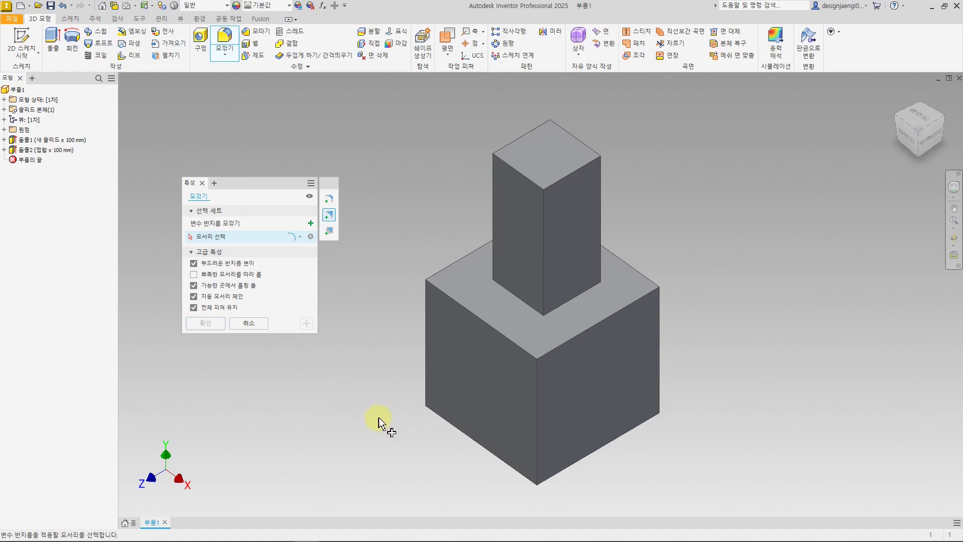
click(540, 440)
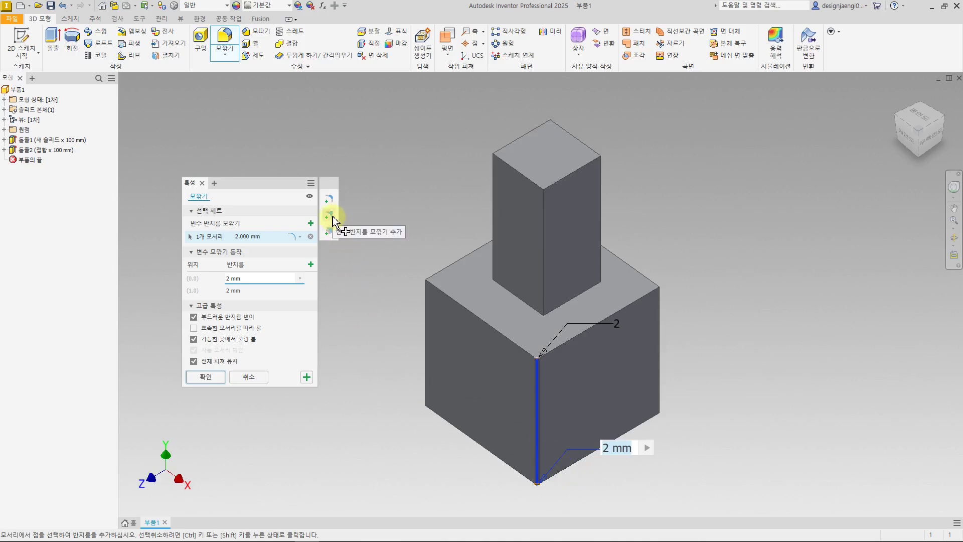
drag(255, 279, 224, 278)
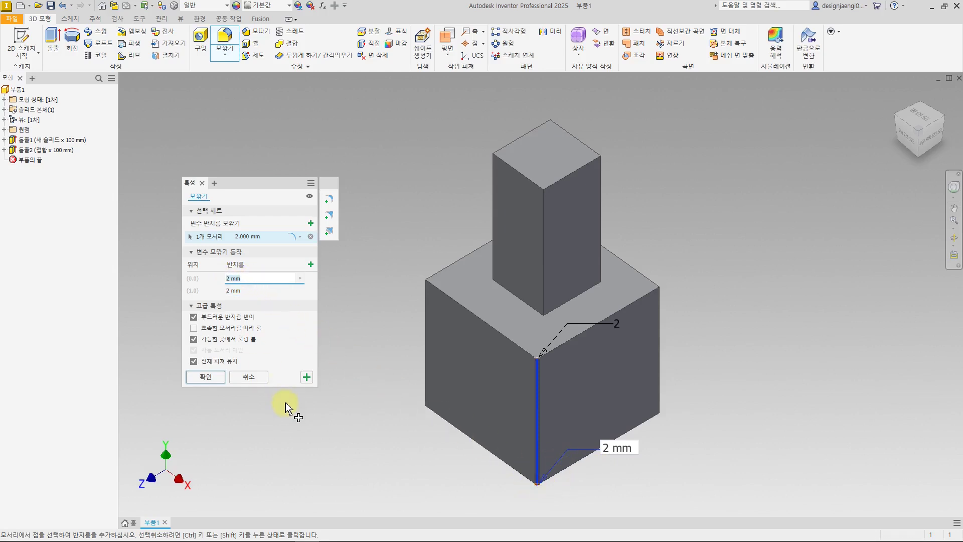
text(1)
key(BackSpace)
text(5)
key(BackSpace)
text(15)
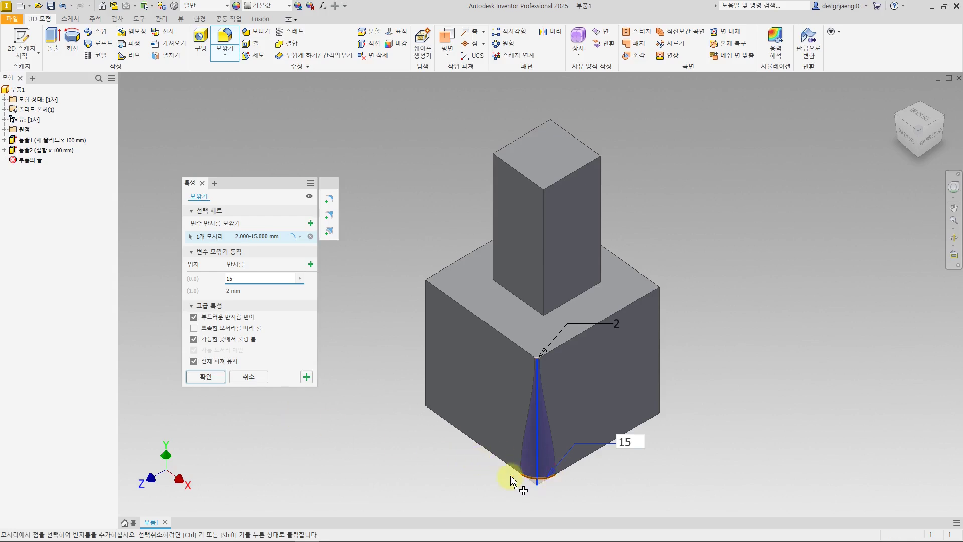
Set the variable fillet's radius at the edge's upper end to 30 mm and apply the fillet.
click(250, 291)
double_click(231, 291)
text(30)
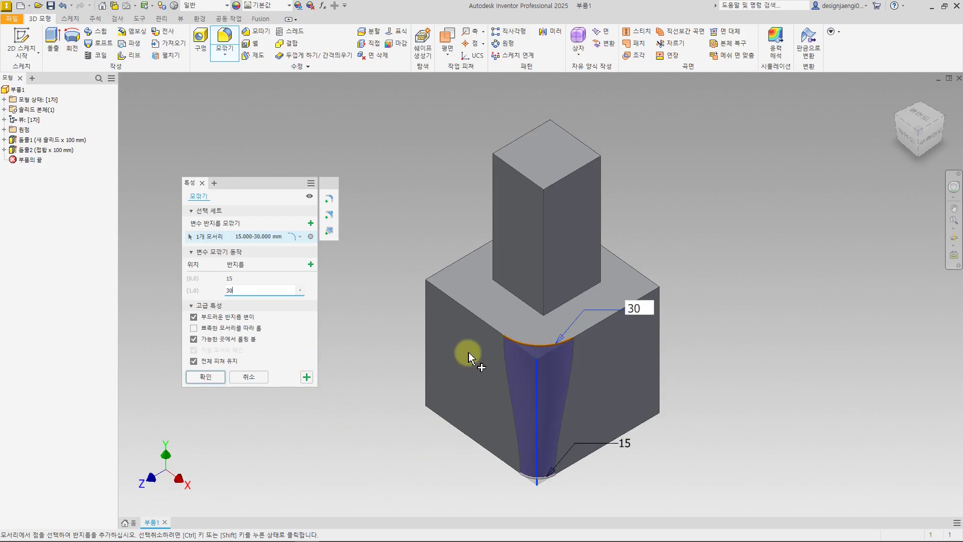
click(243, 277)
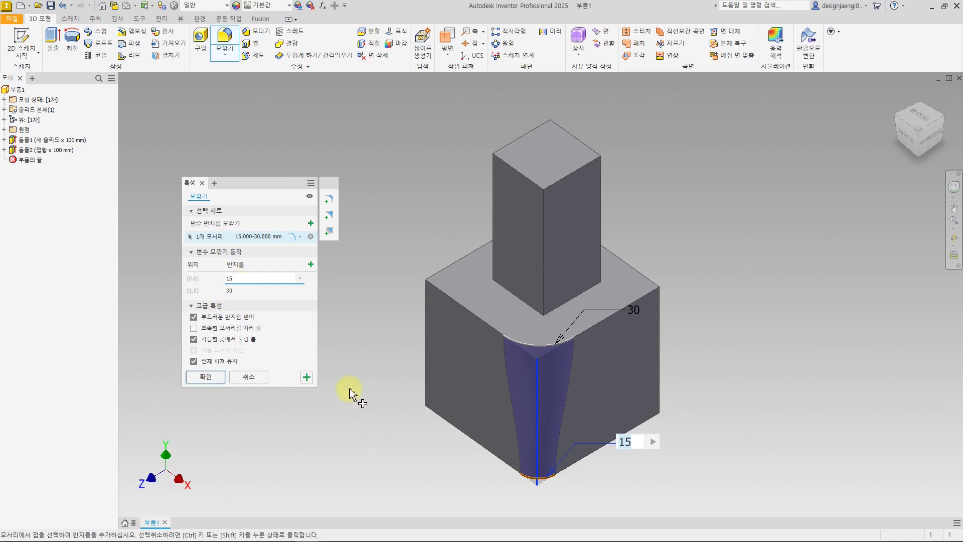
click(216, 375)
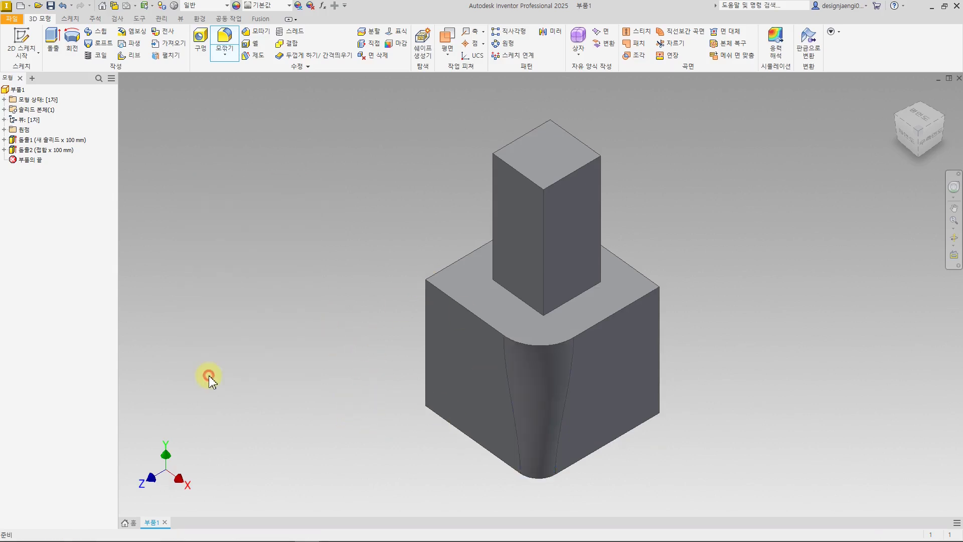
Examine how the variable fillet's side boundary curves between the cube's top and bottom faces.
key(F4)
drag(390, 473, 393, 462)
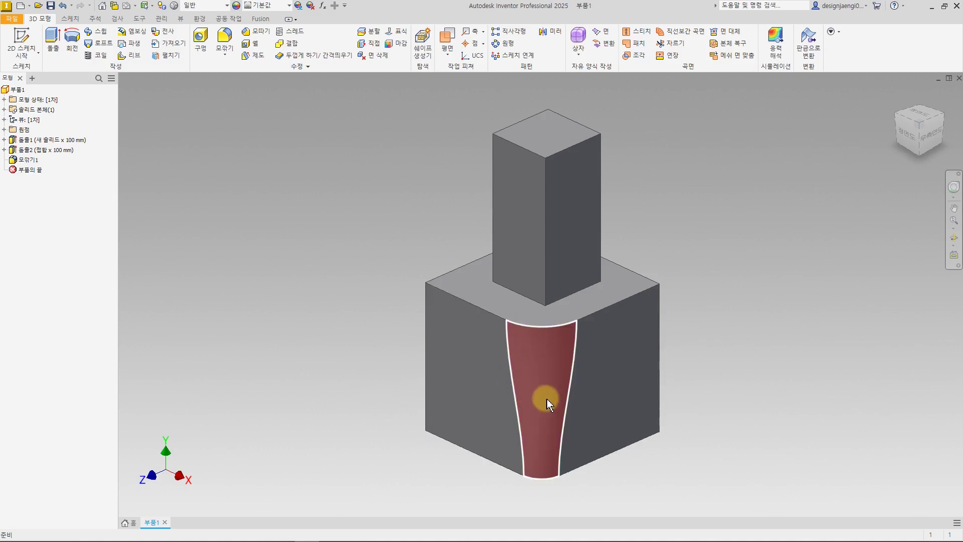
mouse_move(364, 461)
shift+middle_down()
mouse_move(392, 453)
mouse_move(374, 454)
shift+middle_up()
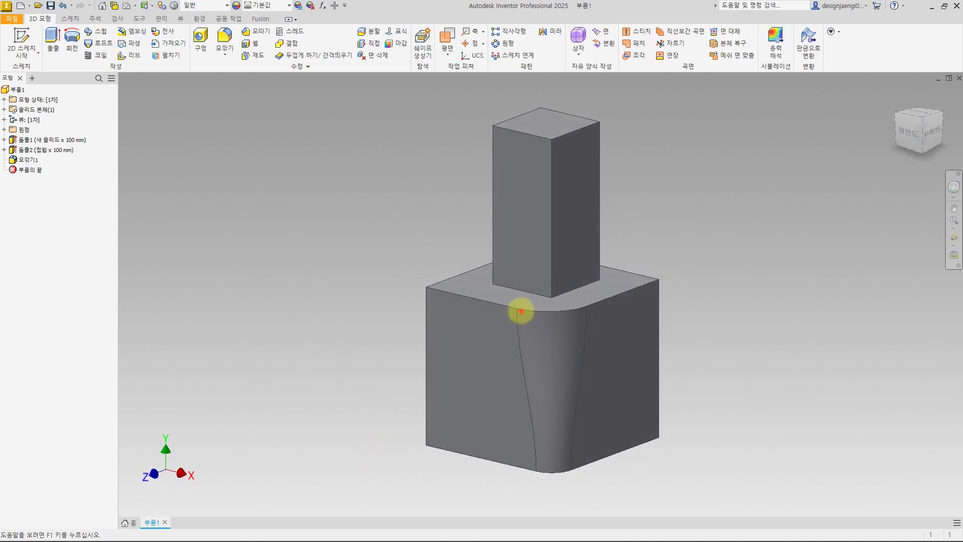
click(518, 309)
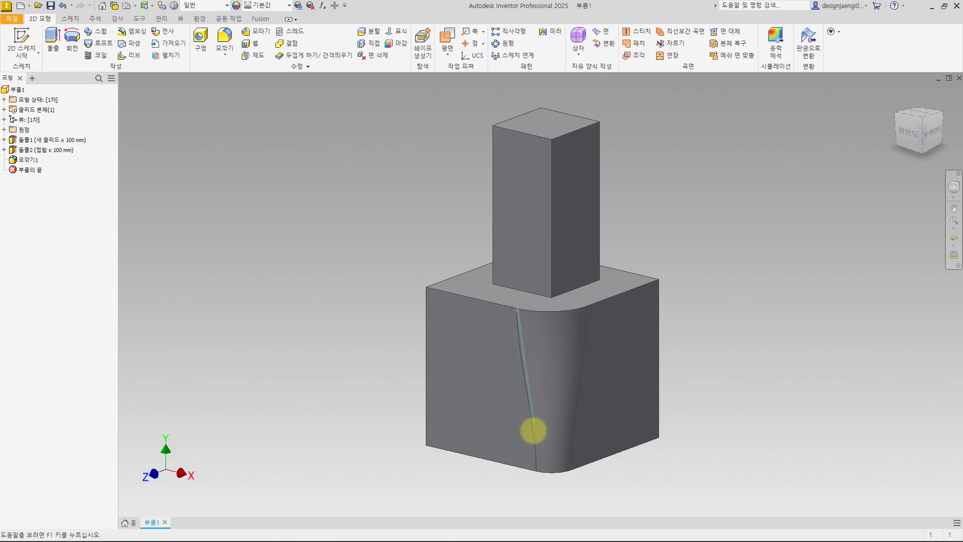
drag(510, 312, 543, 459)
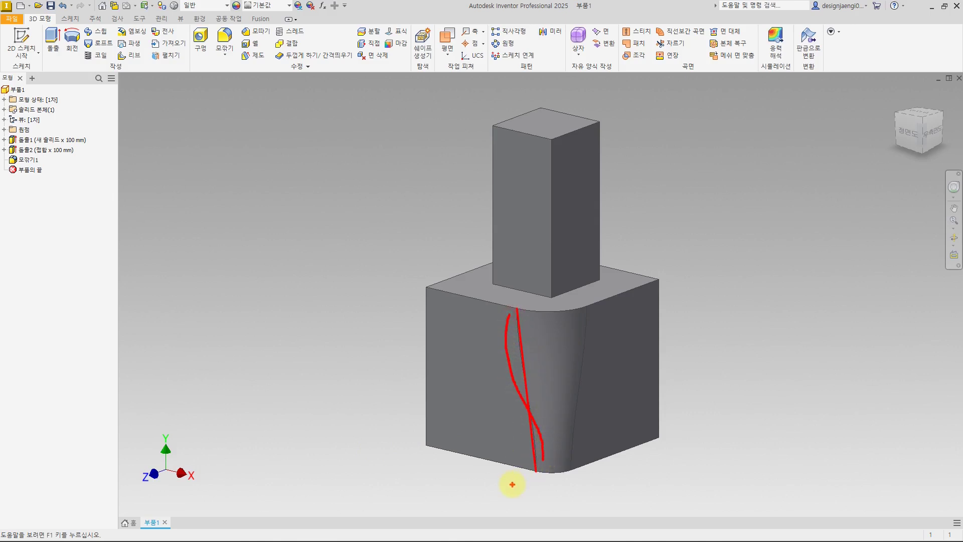
key(Escape)
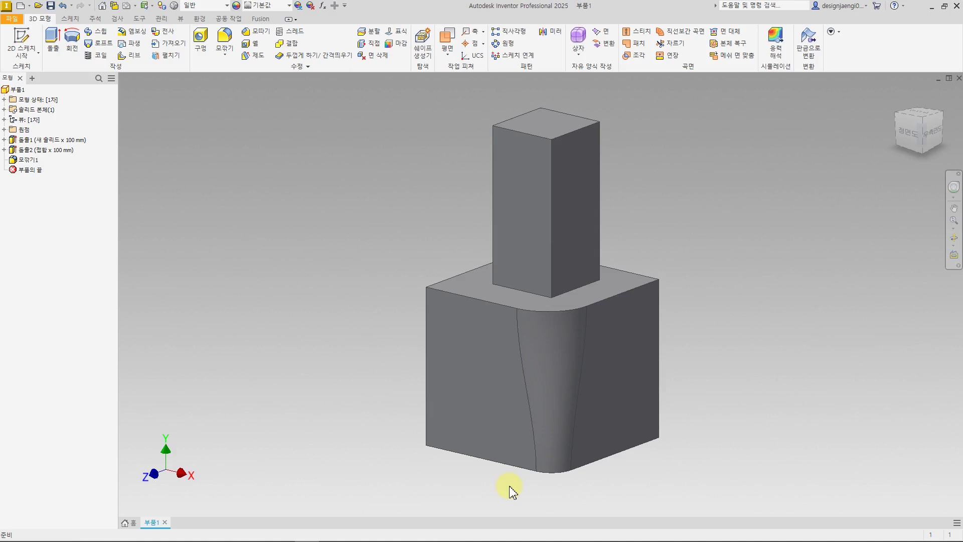
Edit the variable-radius fillet on the cube's front vertical edge, turn off smooth radius transition and apply the change.
double_click(26, 161)
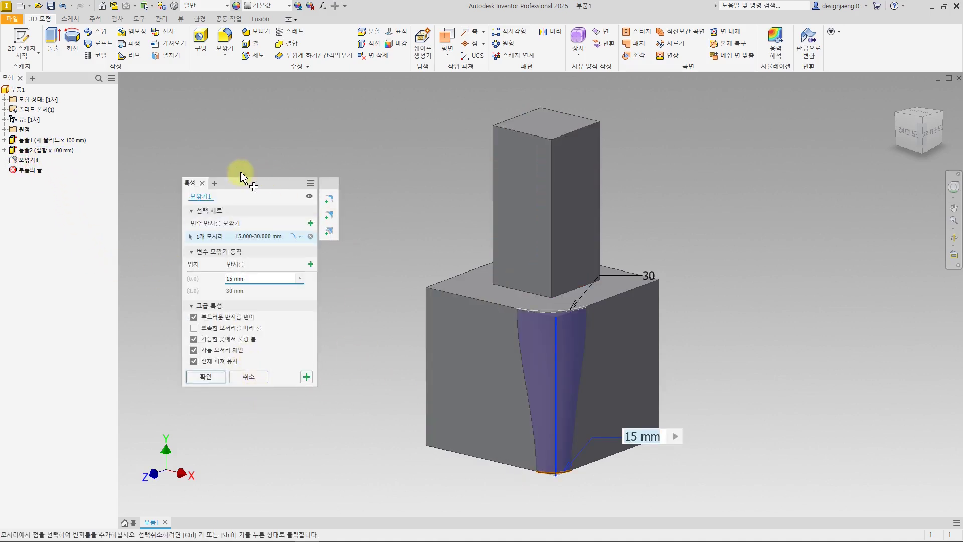
drag(247, 185, 261, 193)
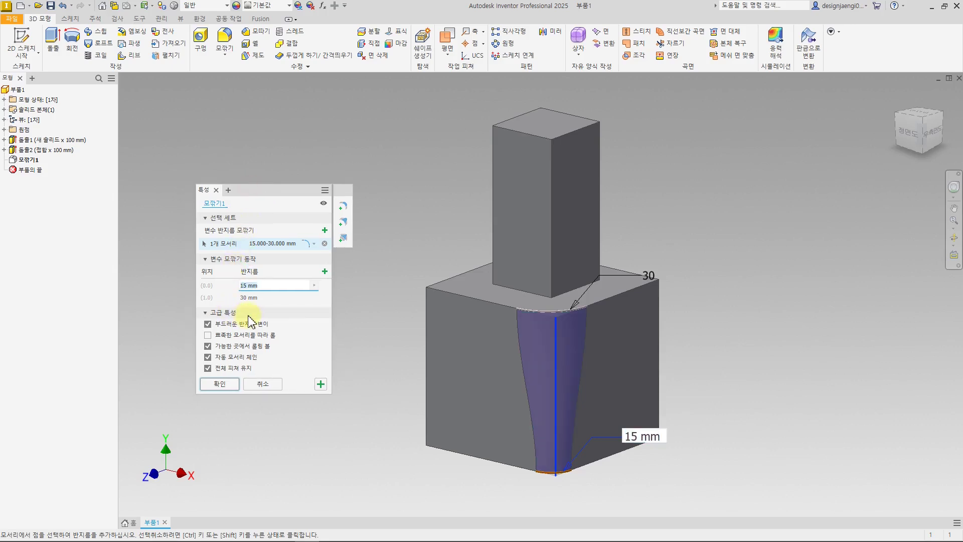
click(206, 313)
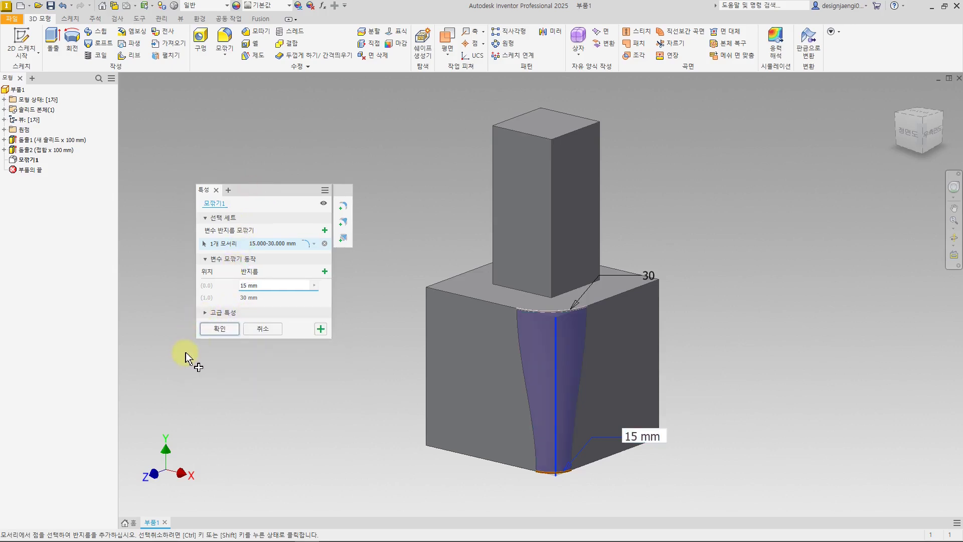
click(205, 314)
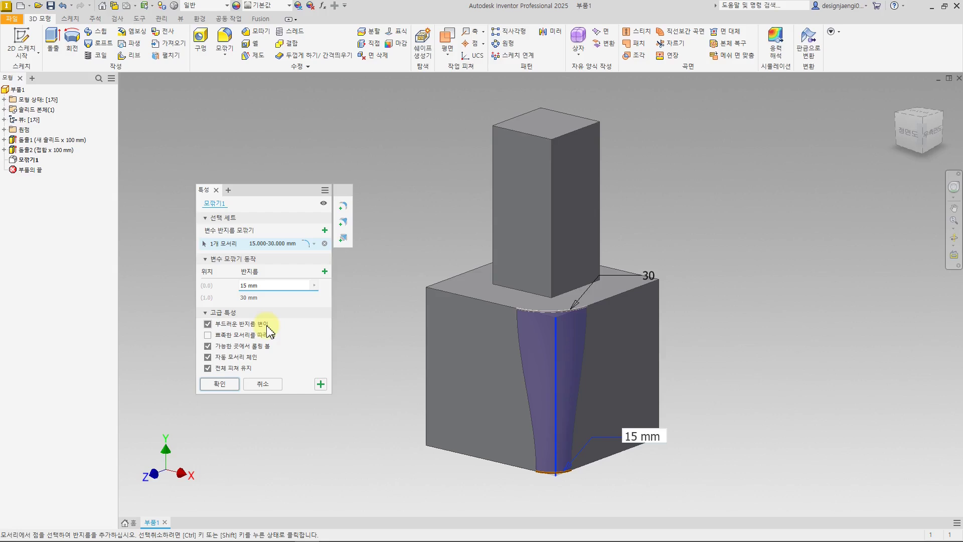
click(207, 325)
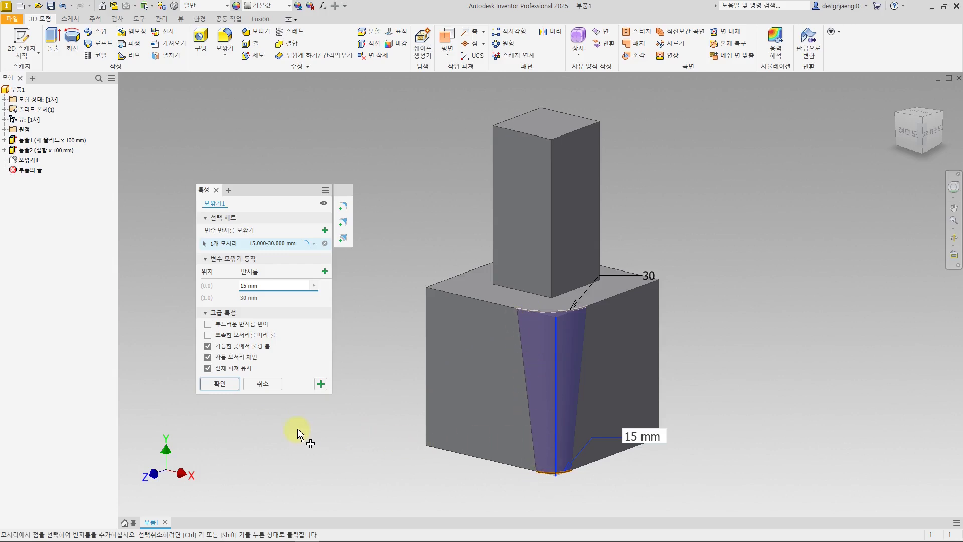
click(221, 384)
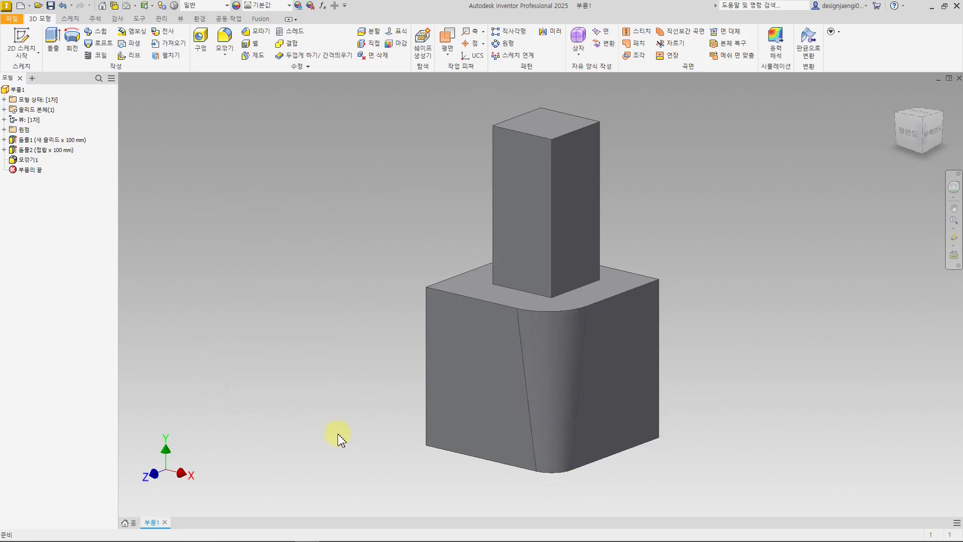
mouse_move(370, 445)
shift+middle_down()
mouse_move(333, 447)
mouse_move(366, 457)
shift+middle_up()
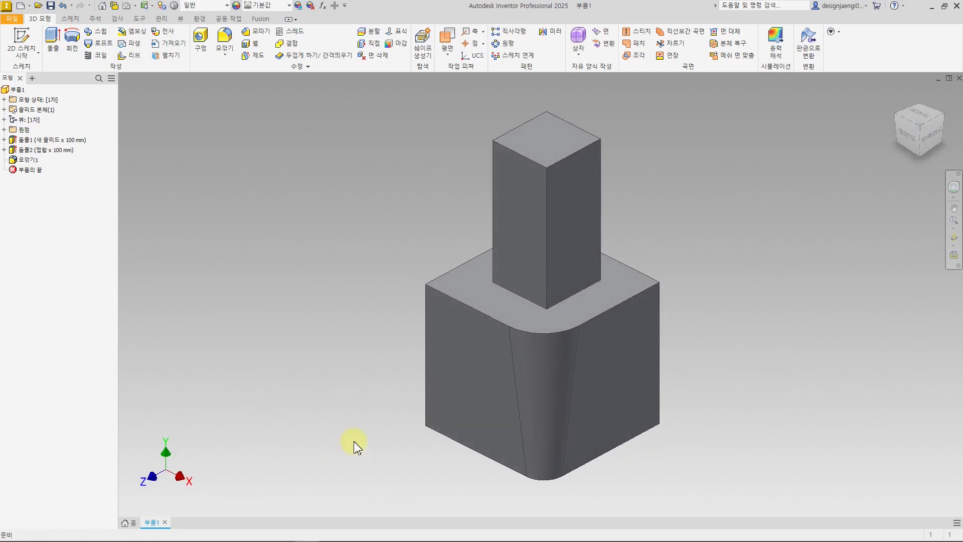
Undo the radius transition change and the variable-radius fillet on the cube's front vertical edge.
double_click(27, 159)
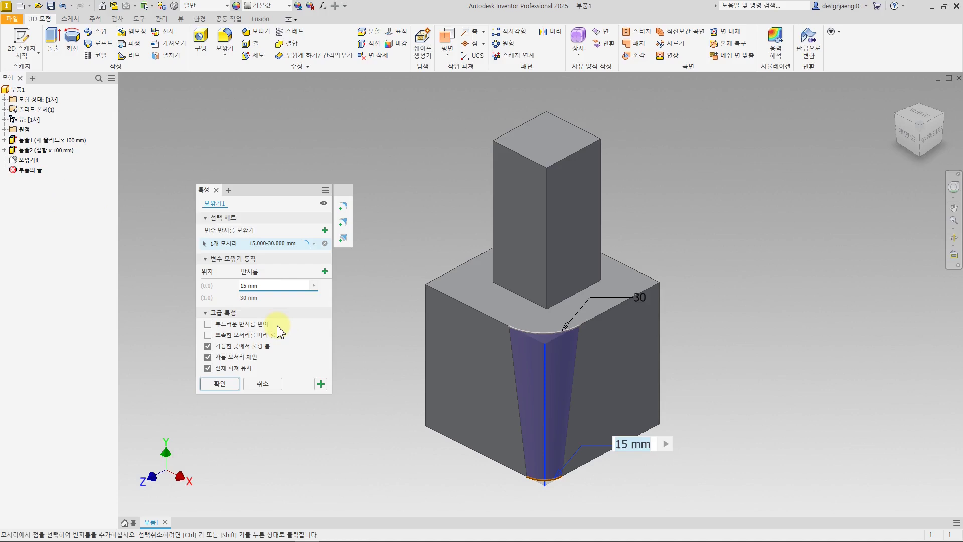
key(Escape)
click(356, 326)
key(ctrl+z)
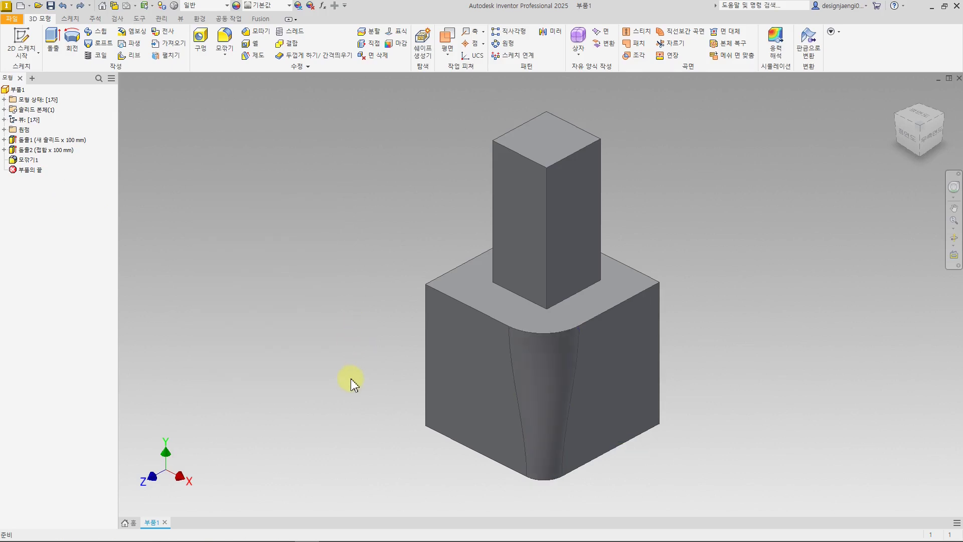
key(ctrl+z)
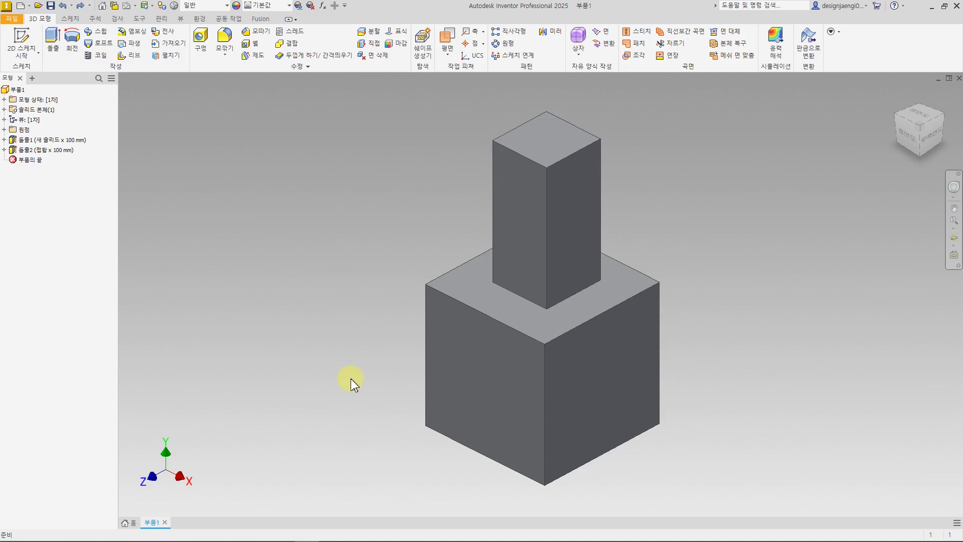
click(225, 43)
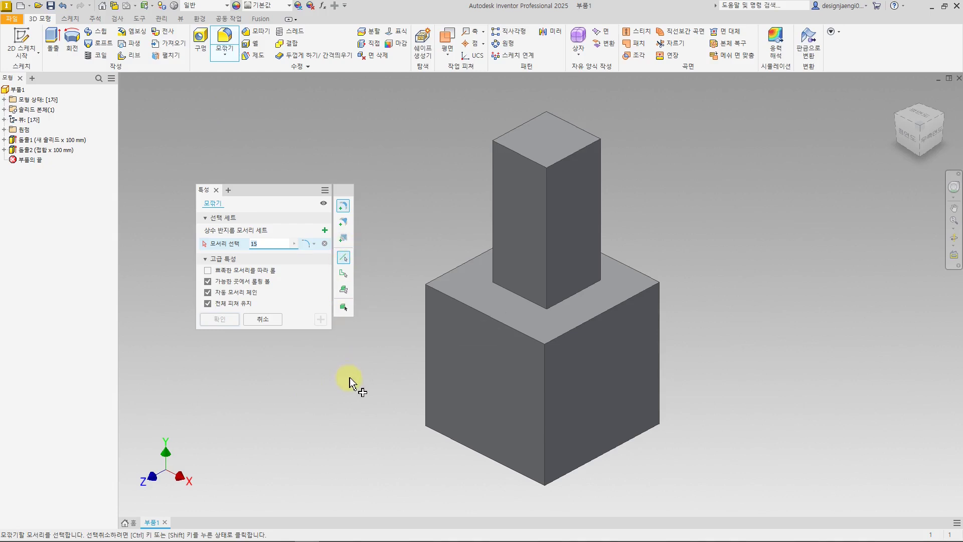
click(445, 297)
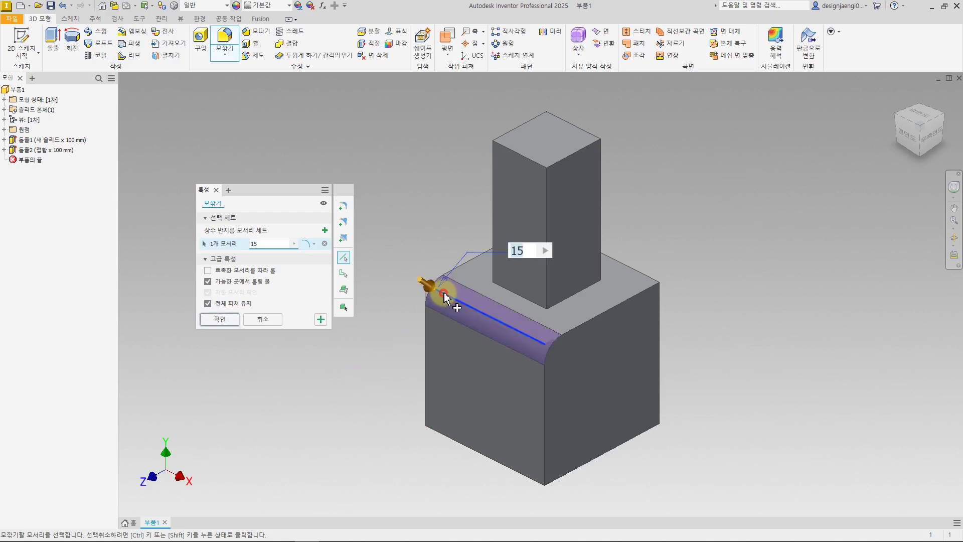
click(581, 327)
click(546, 415)
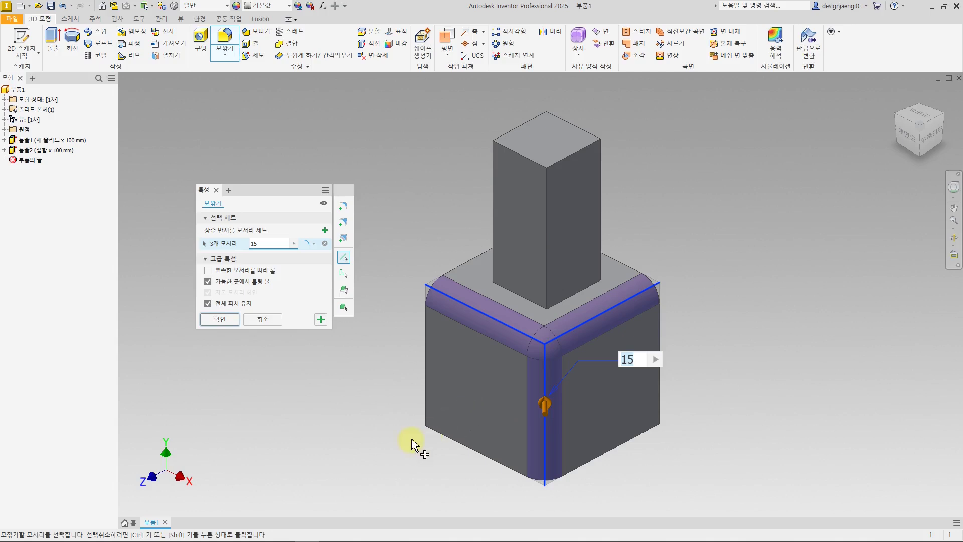
shift+middle_drag(400, 445, 404, 446)
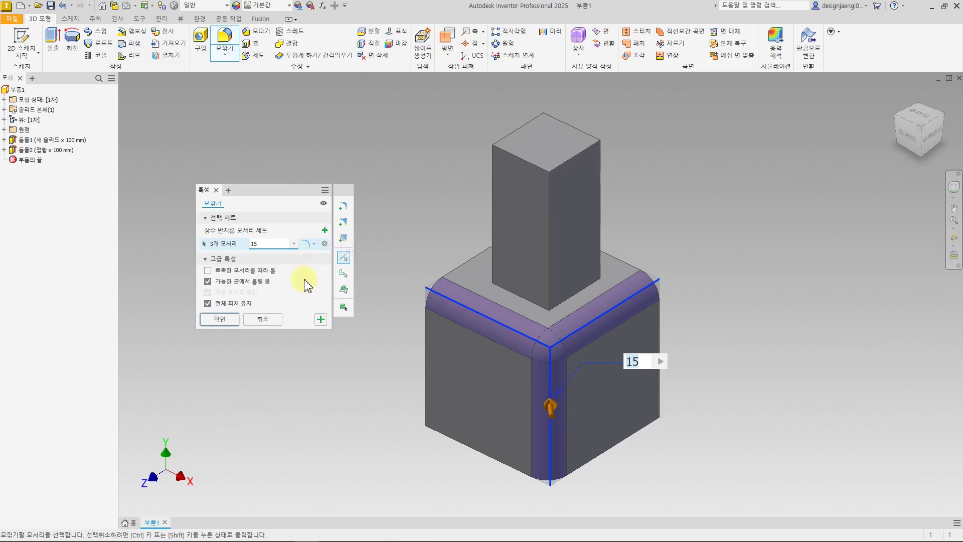
click(344, 238)
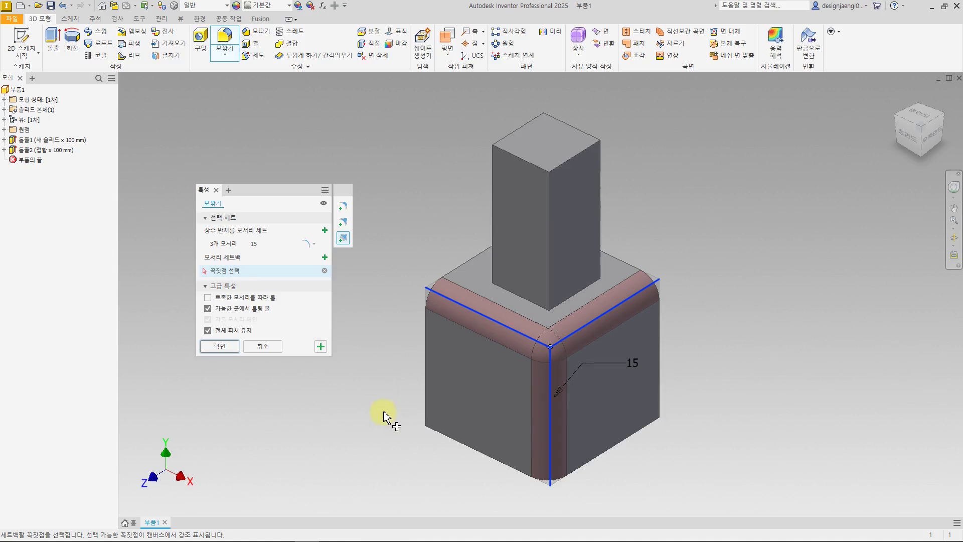
click(551, 347)
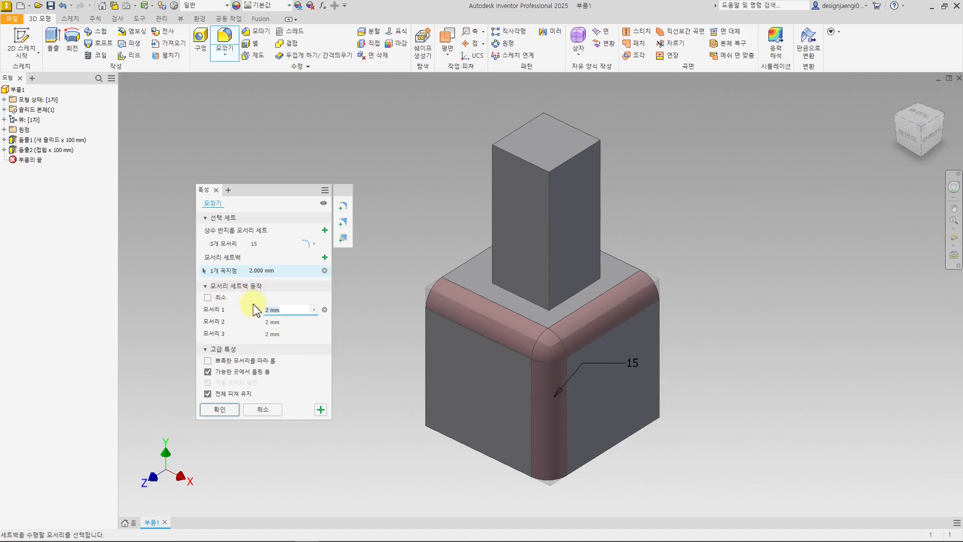
shift+middle_drag(397, 475, 441, 458)
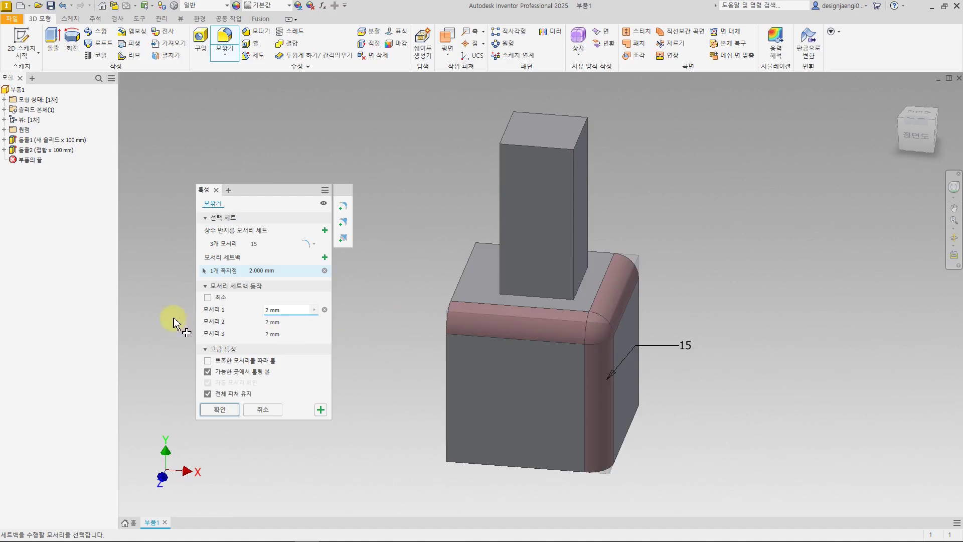
click(290, 310)
shift+middle_drag(404, 475, 385, 469)
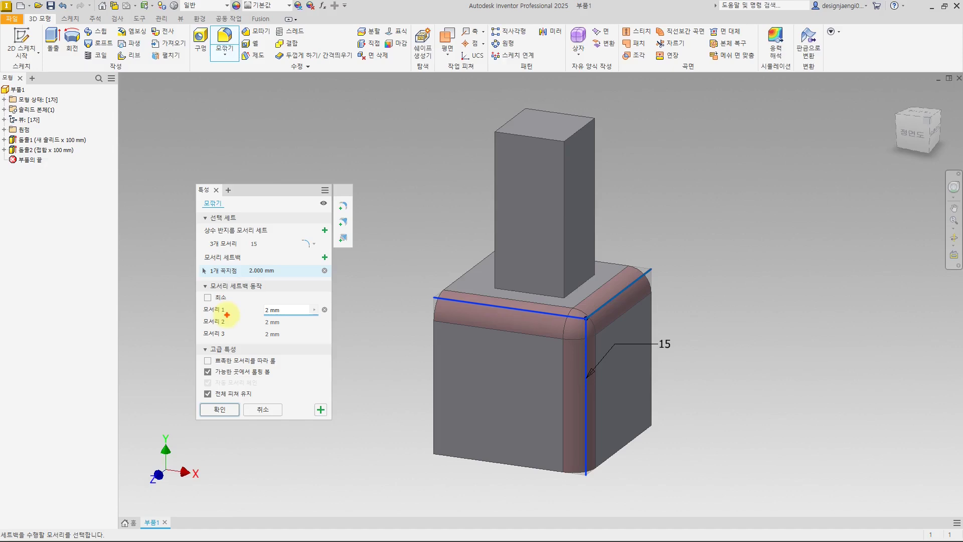
drag(466, 289, 495, 291)
drag(586, 387, 619, 378)
drag(602, 275, 630, 271)
drag(544, 310, 584, 361)
mouse_move(645, 290)
mouse_down()
mouse_move(630, 258)
mouse_move(661, 286)
mouse_up()
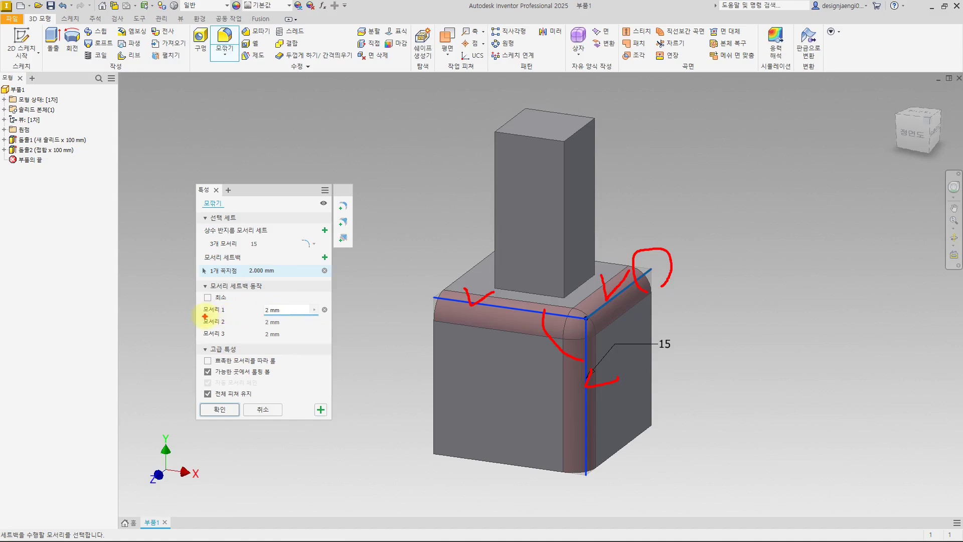
drag(243, 316, 316, 316)
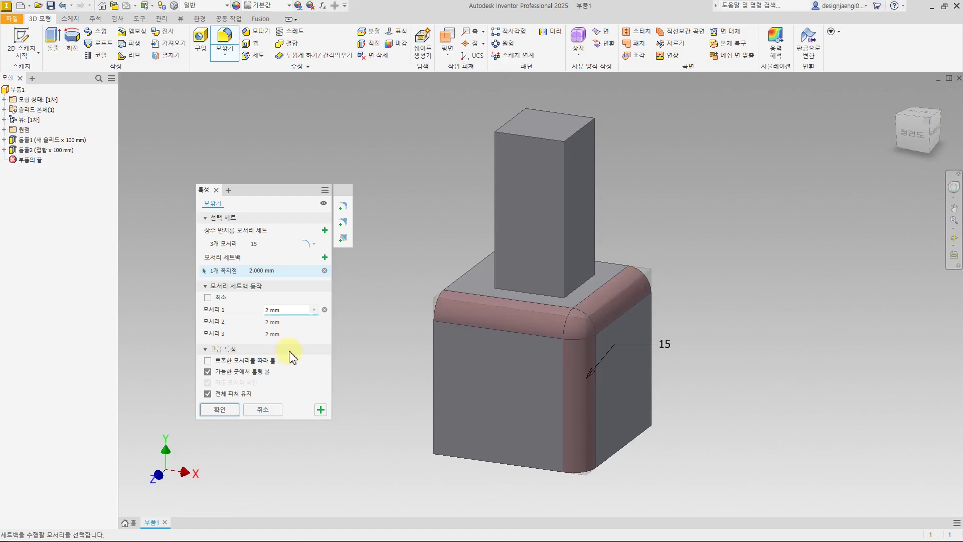
key(Escape)
key(Escape)
Start a 15 mm constant-radius fillet on the three cube edges meeting at the front upper corner.
click(224, 39)
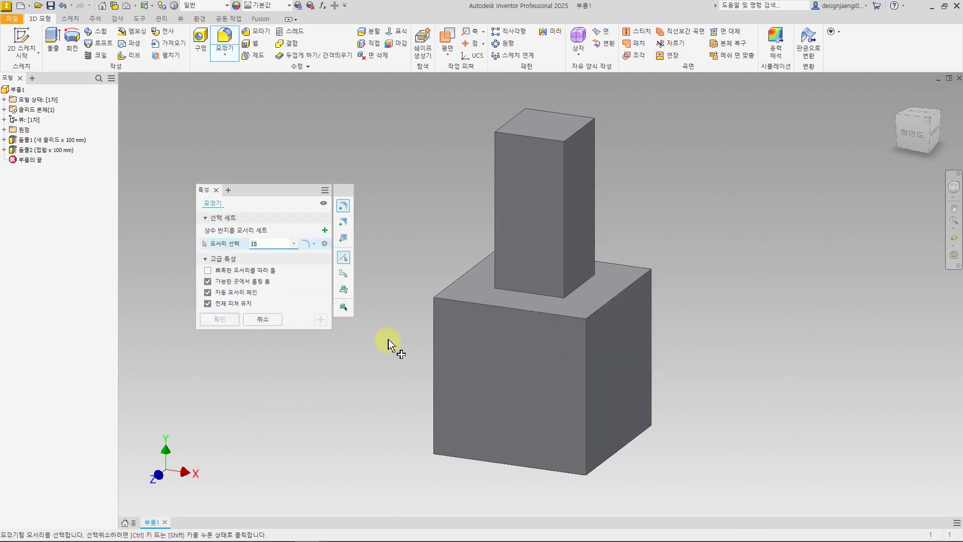
click(515, 308)
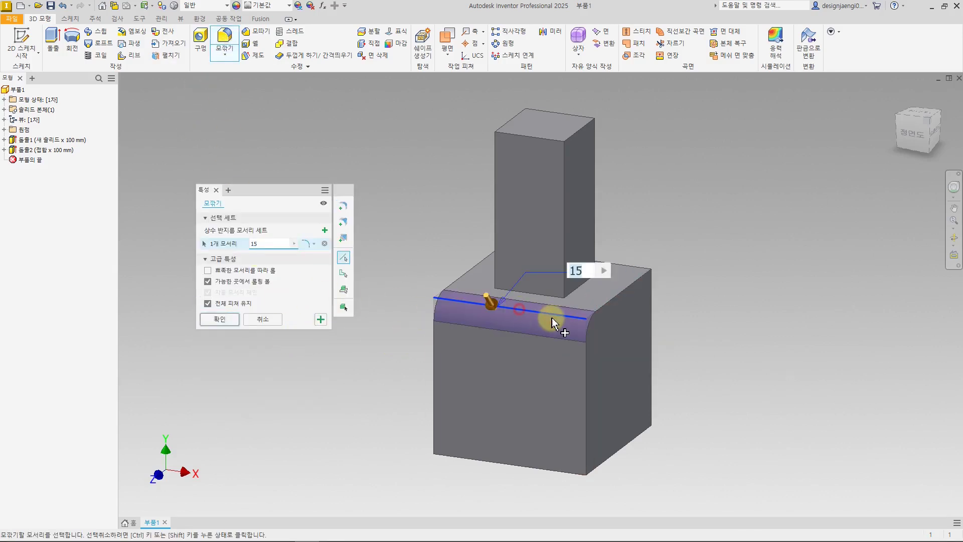
click(613, 305)
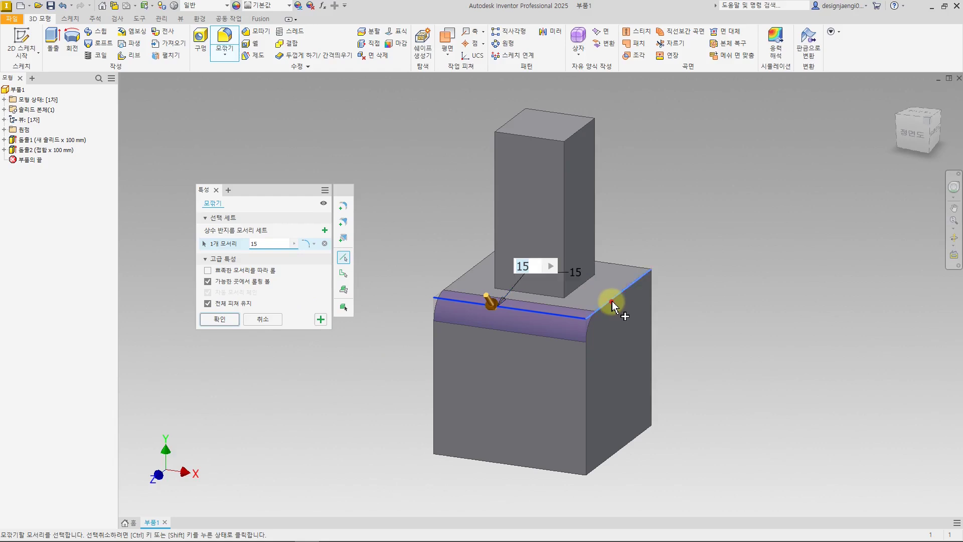
click(585, 360)
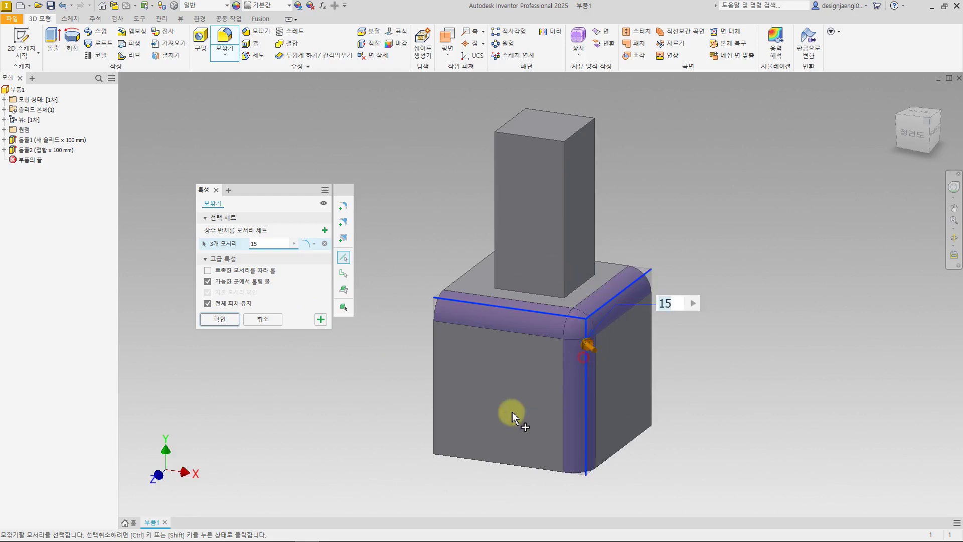
Add a corner setback at the vertex shared by the three filleted edges, with 20 mm for edge 1.
click(344, 242)
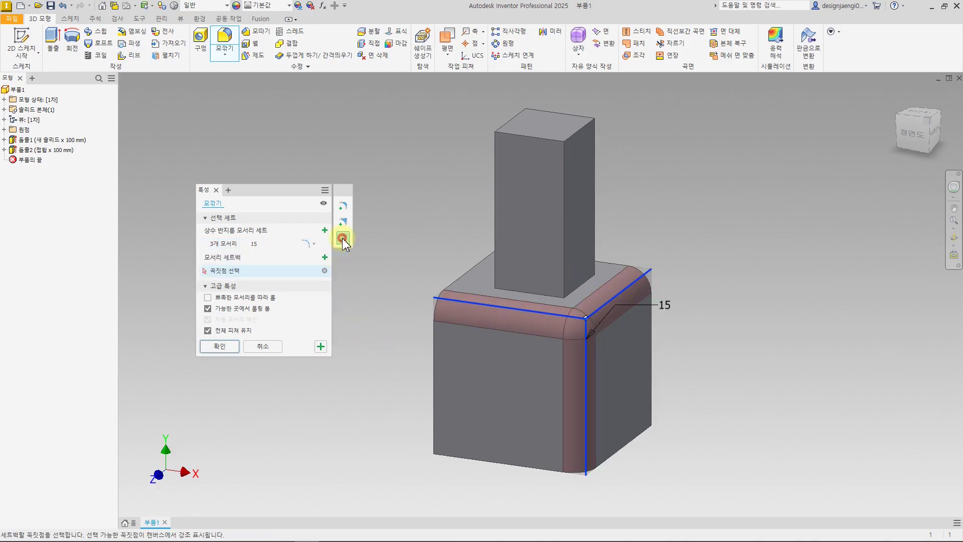
click(588, 320)
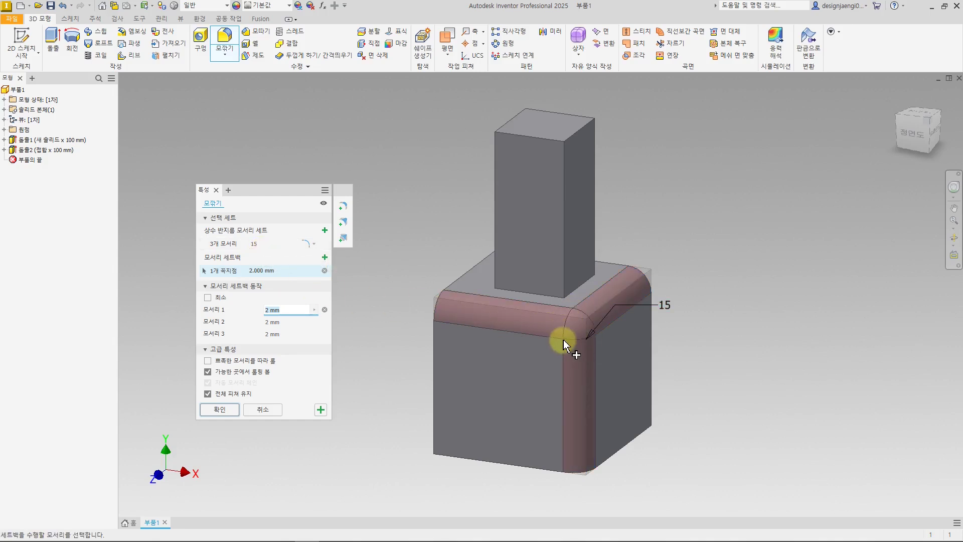
click(266, 310)
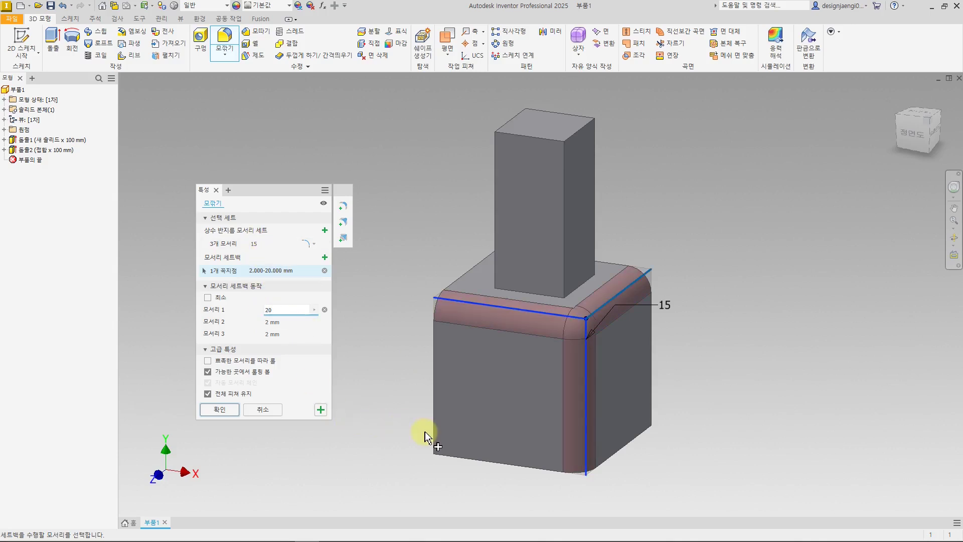
Set the corner setback along edge 2, the vertical edge, to 30 mm.
shift+middle_drag(415, 464, 393, 462)
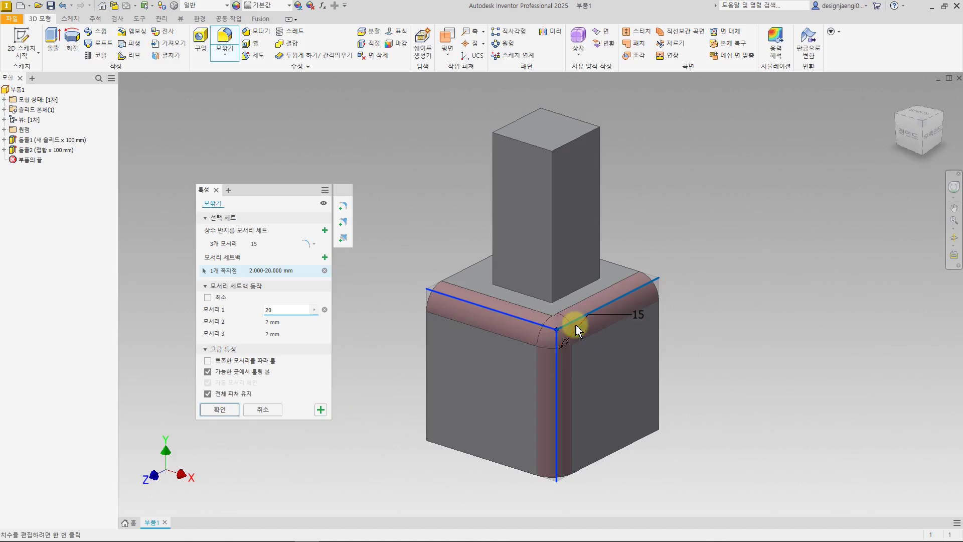
shift+middle_drag(603, 386, 609, 430)
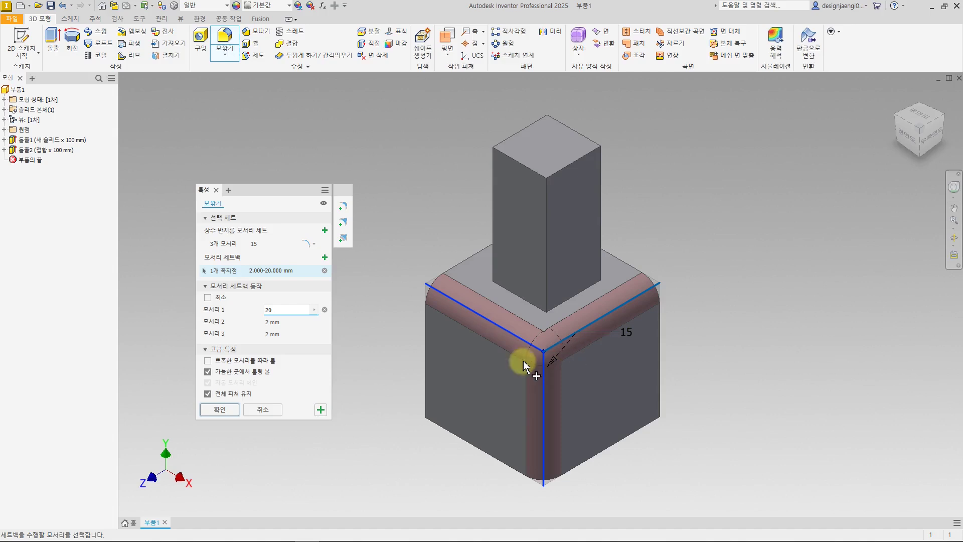
click(287, 322)
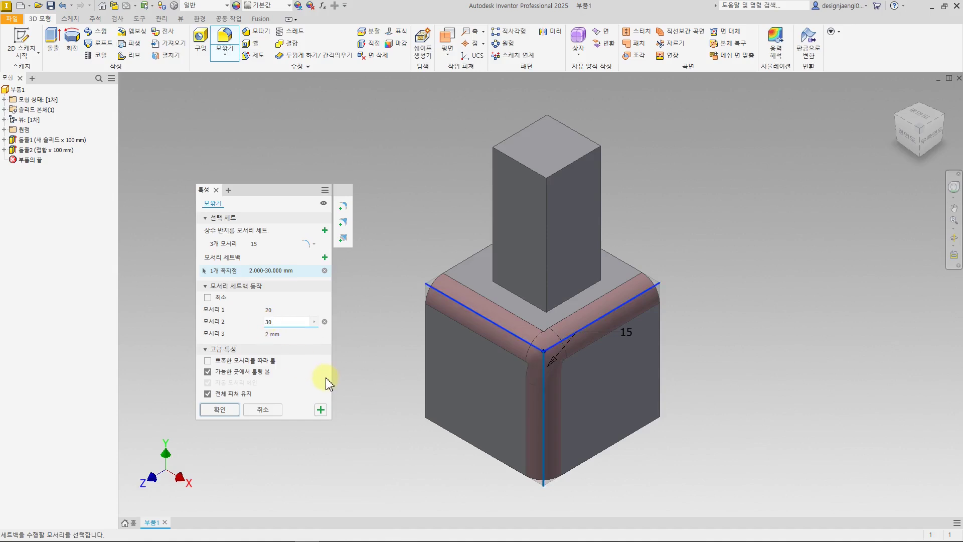
Set the corner setback along edge 3, the front face's upper edge, to 50 mm and apply the fillet.
shift+middle_drag(628, 441, 649, 431)
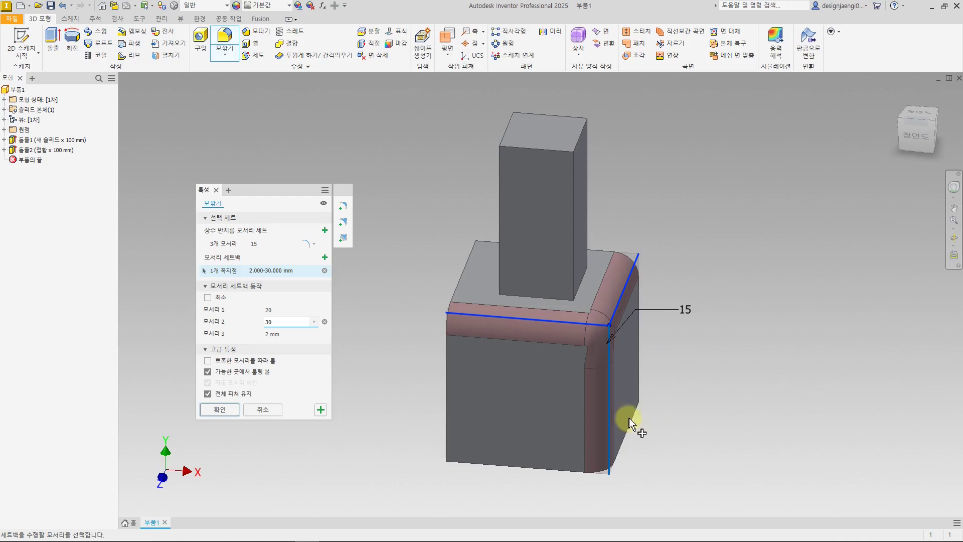
scroll(598, 392, up, 3)
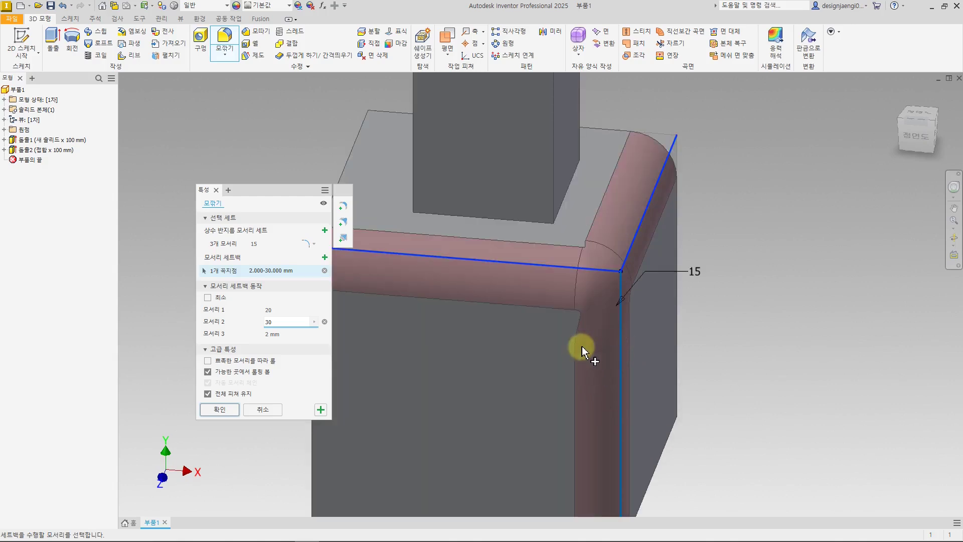
click(285, 333)
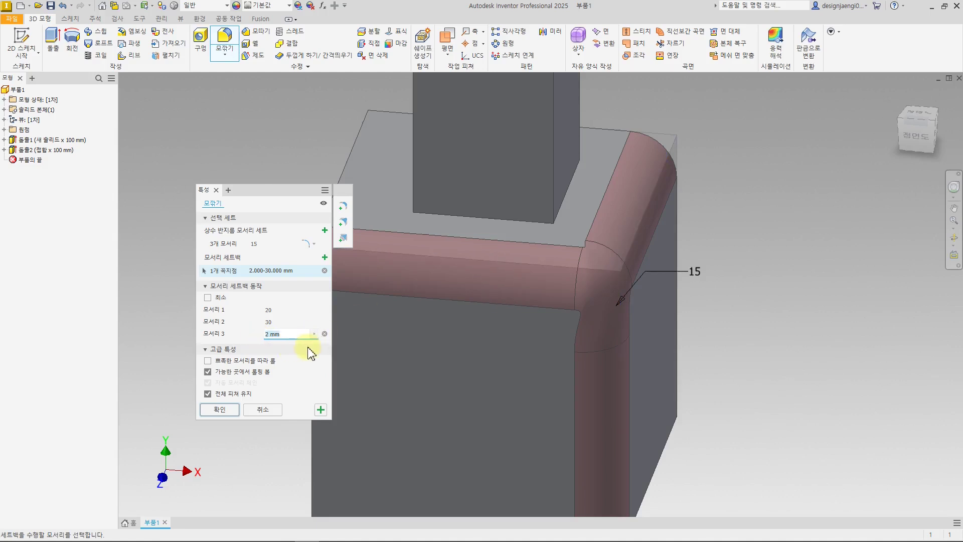
text(50)
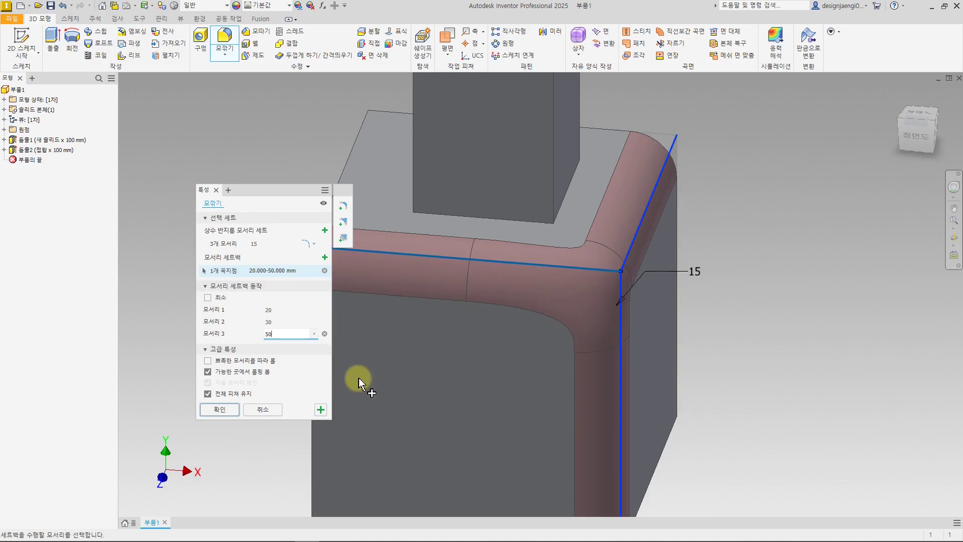
click(222, 414)
shift+middle_drag(709, 387, 474, 301)
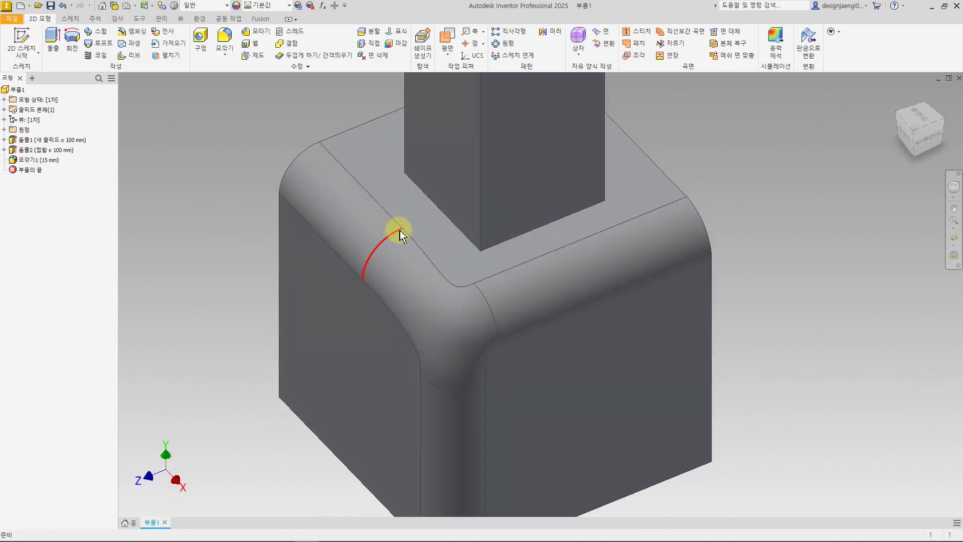
Undo the corner-setback fillet on the cube and restore the isometric home view.
scroll(535, 382, down, 8)
mouse_move(535, 375)
shift+middle_down()
mouse_move(507, 394)
mouse_move(468, 395)
mouse_move(523, 396)
mouse_move(512, 398)
mouse_move(497, 349)
mouse_move(483, 381)
shift+middle_up()
click(224, 40)
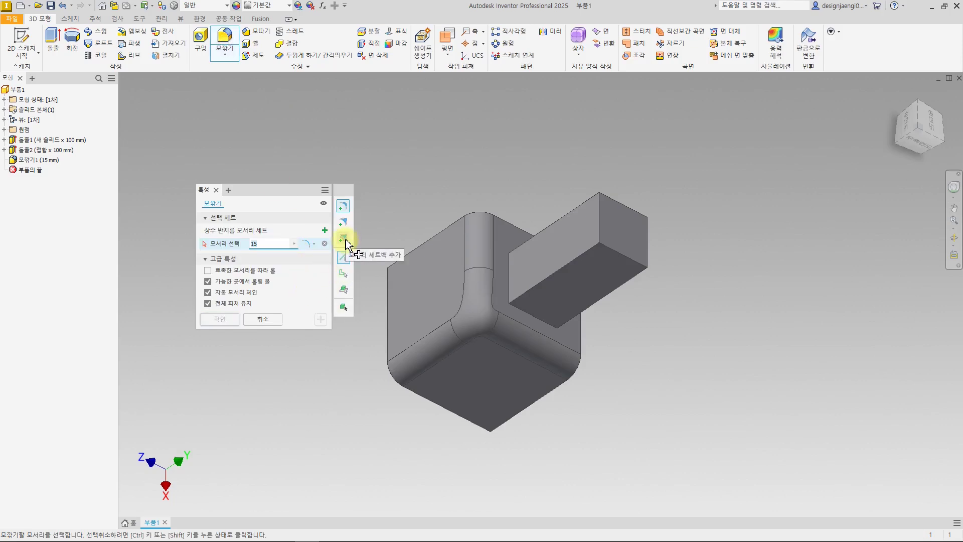
key(Escape)
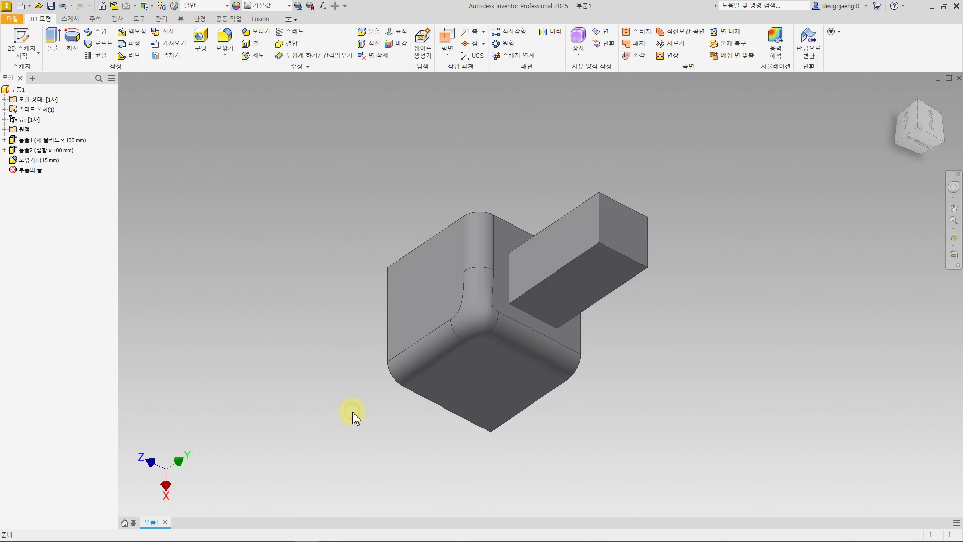
key(ctrl+z)
key(F6)
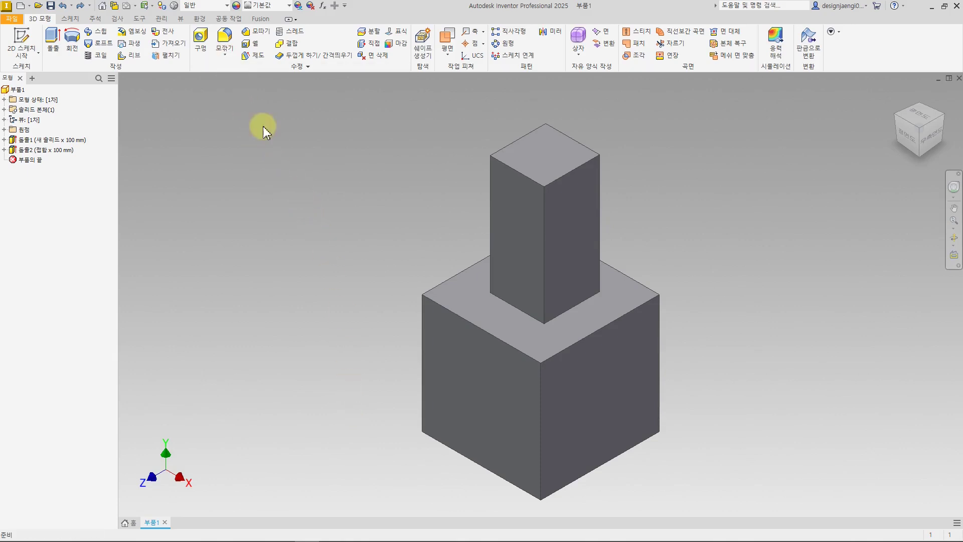
click(225, 40)
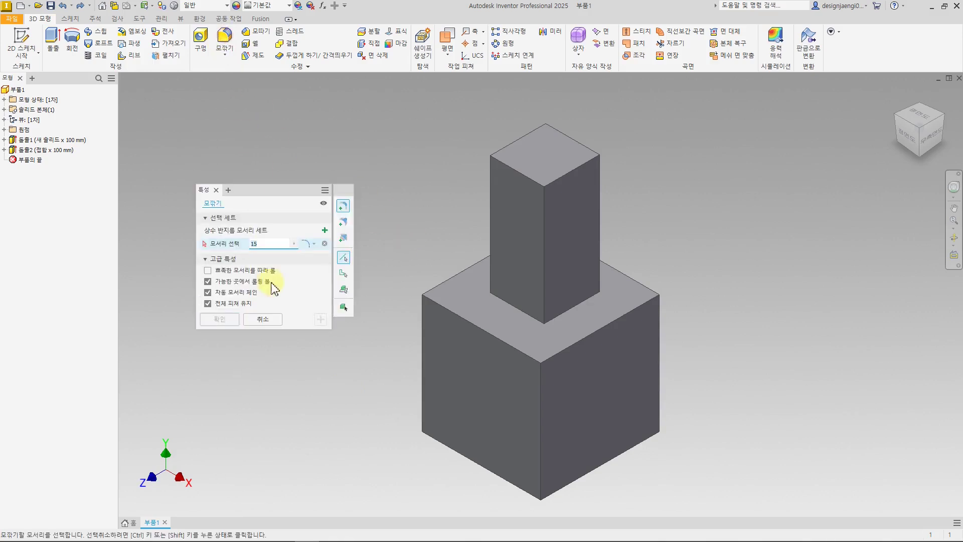
drag(279, 192, 319, 211)
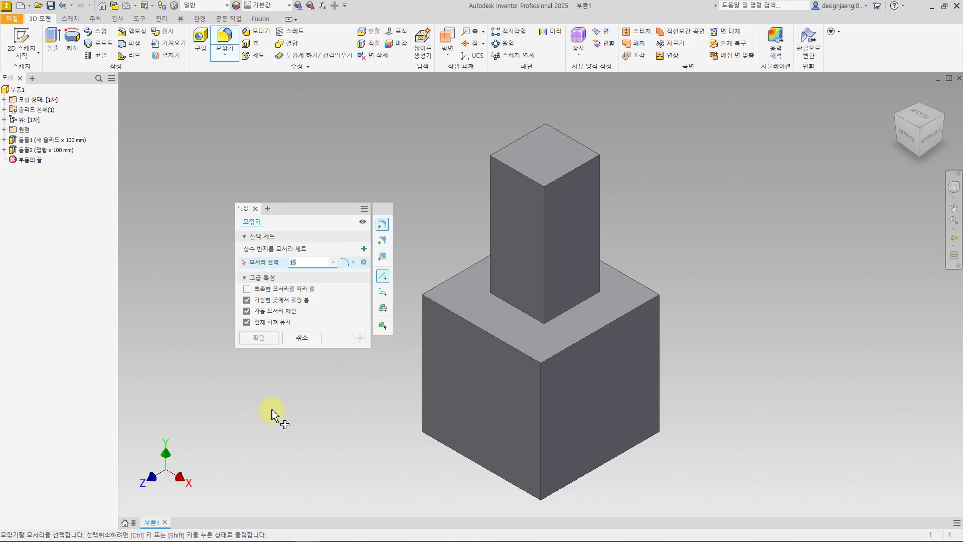
key(Escape)
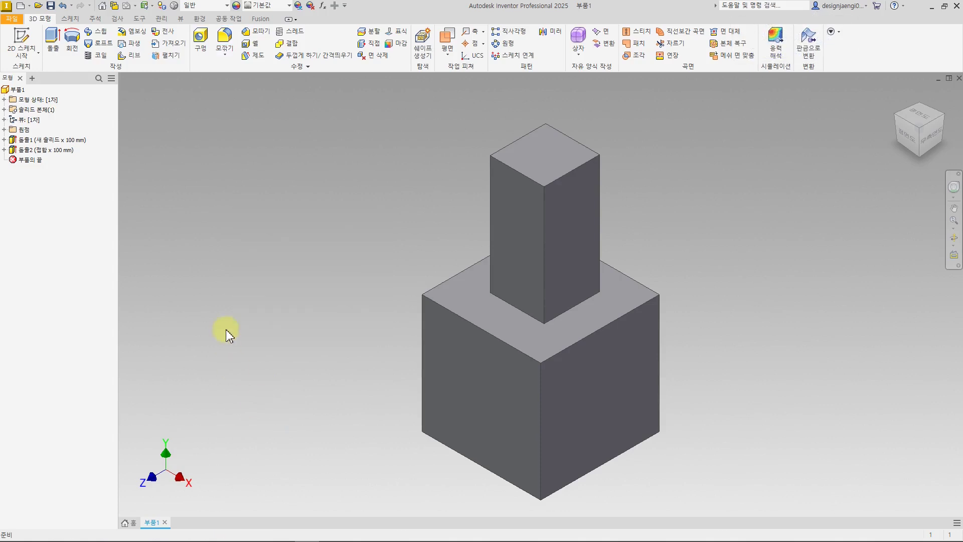
Open the post's base sketch for editing and dimension the rectangle's width as 50 mm.
middle_drag(261, 223, 256, 254)
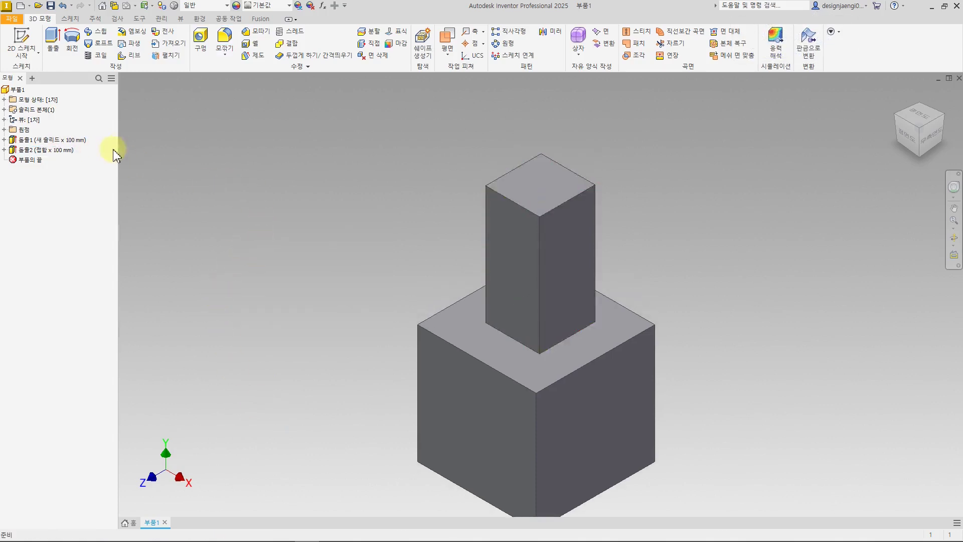
click(4, 149)
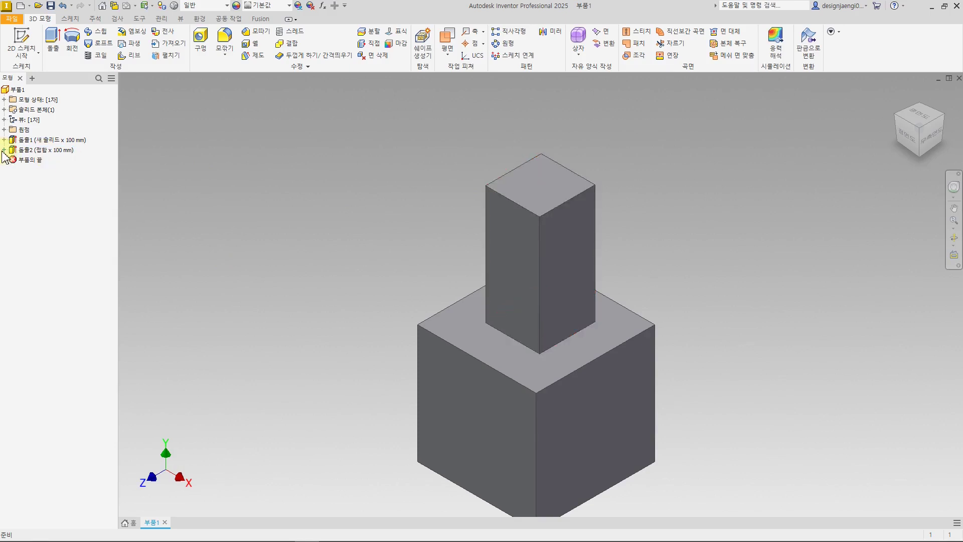
double_click(36, 159)
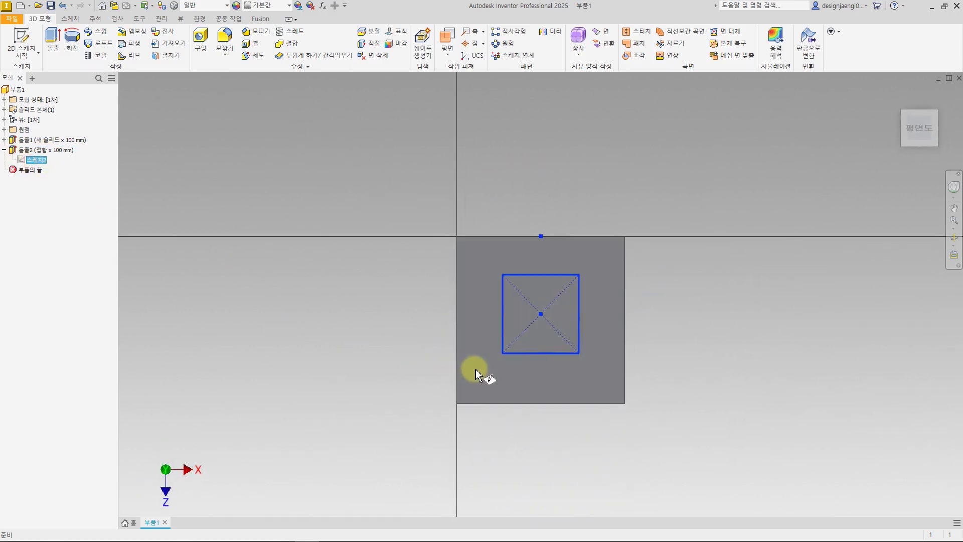
click(366, 43)
click(554, 275)
click(579, 278)
text(50)
key(Return)
Dimension the height of the post's sketch rectangle as 50 mm.
click(579, 333)
click(609, 369)
text(50)
key(Return)
key(Escape)
Align the rectangle's centre horizontally and vertically with the midpoints of the cube's two adjacent edges, and finish the sketch.
click(426, 45)
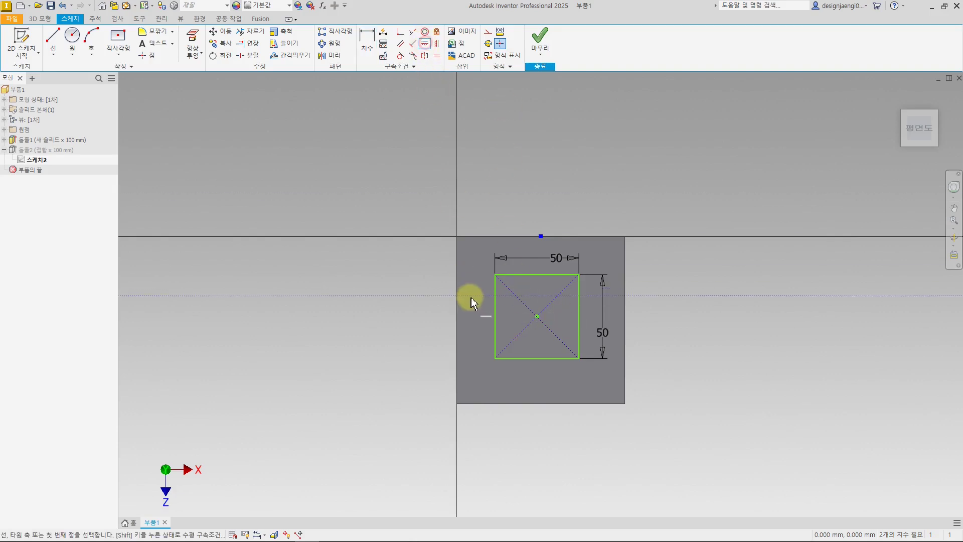
click(457, 320)
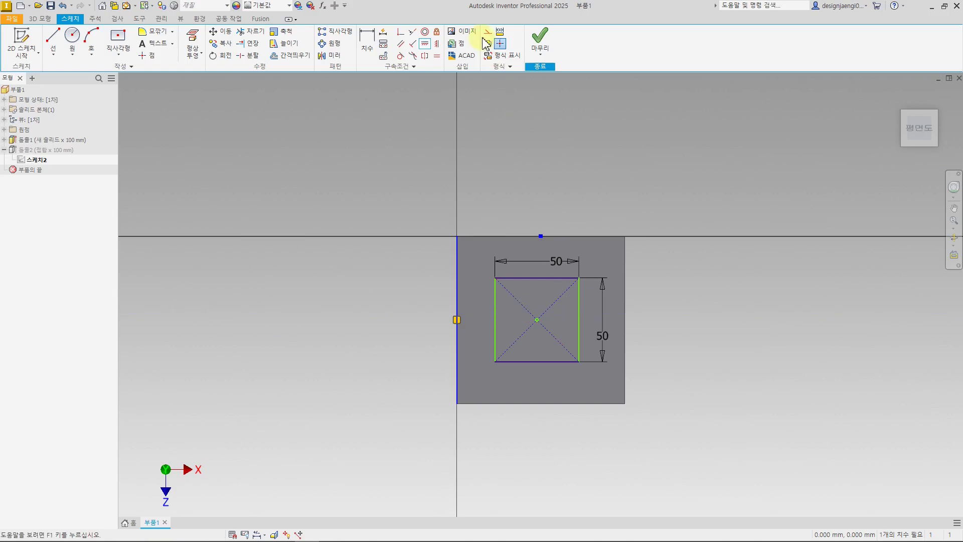
click(436, 46)
click(537, 319)
click(541, 236)
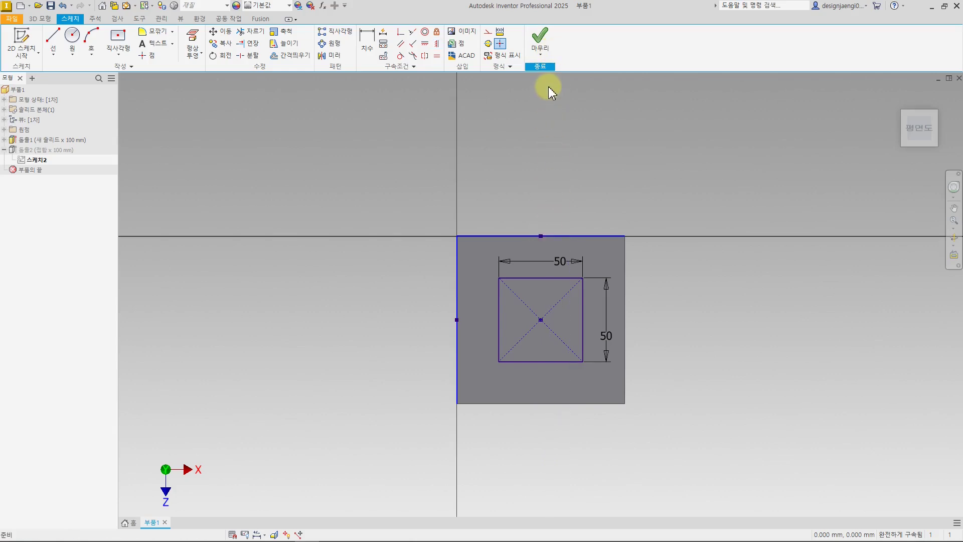
click(541, 45)
middle_drag(355, 294, 272, 307)
middle_drag(604, 391, 620, 357)
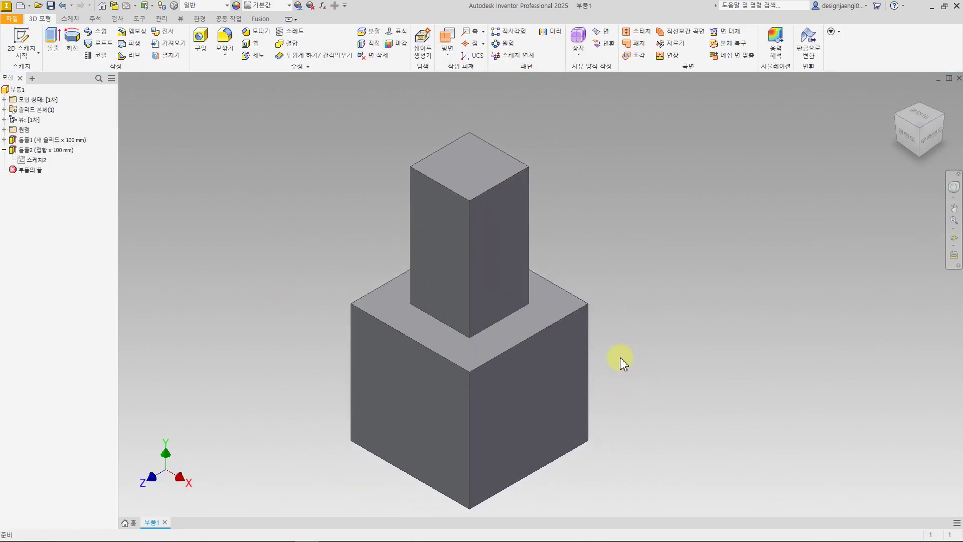
middle_drag(270, 235, 274, 280)
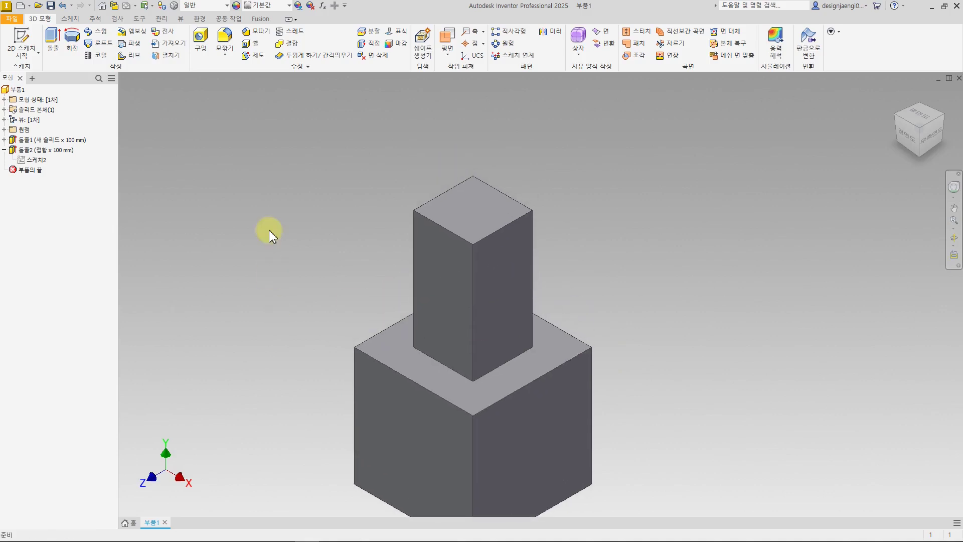
click(226, 59)
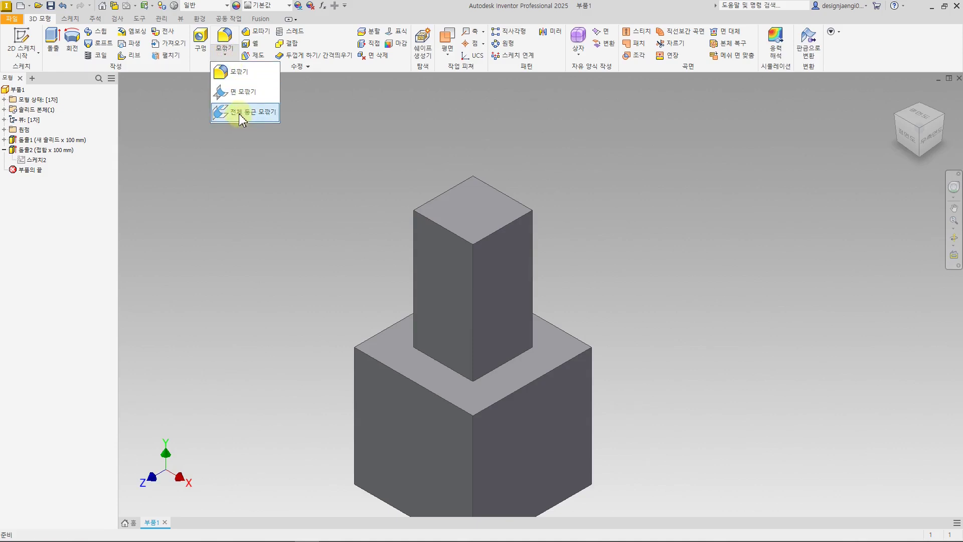
click(245, 229)
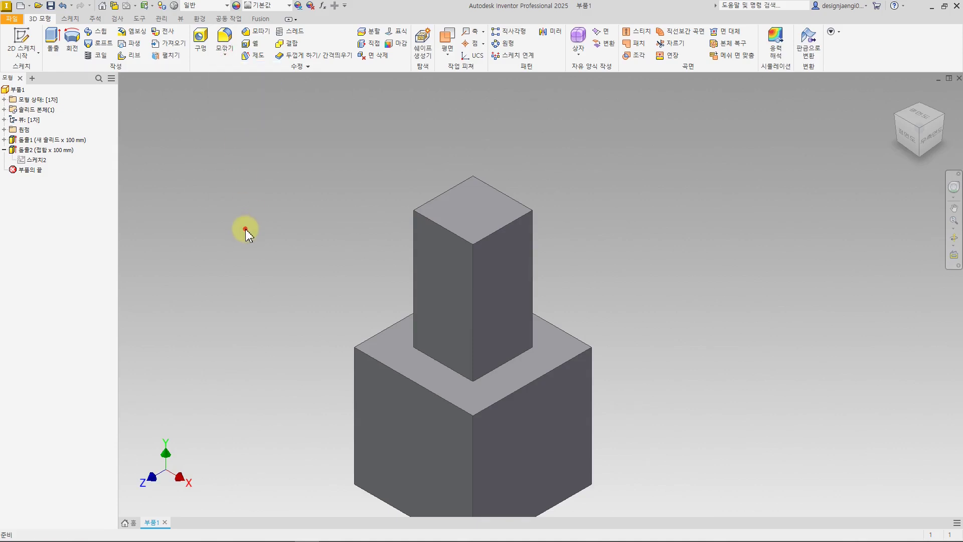
click(224, 38)
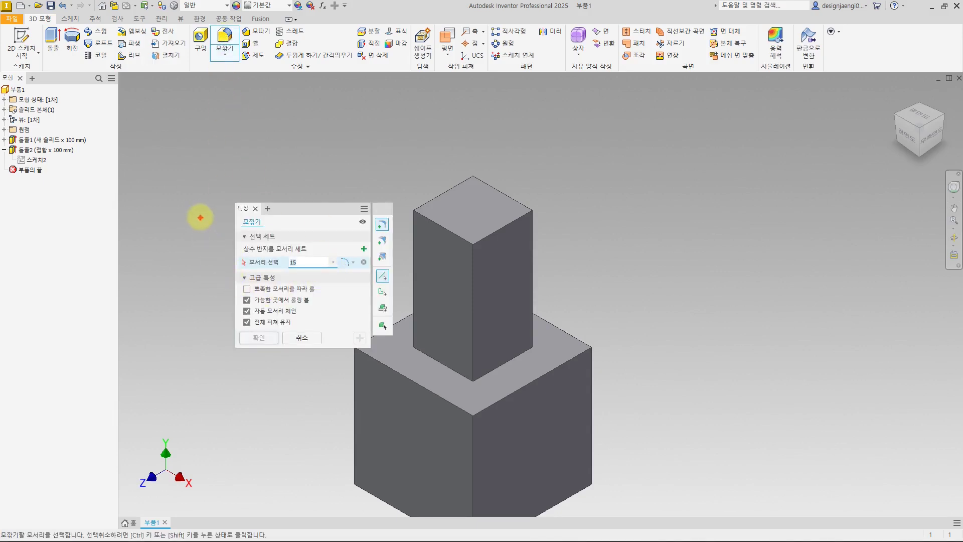
mouse_move(196, 196)
mouse_down()
mouse_move(224, 266)
mouse_move(235, 346)
mouse_up()
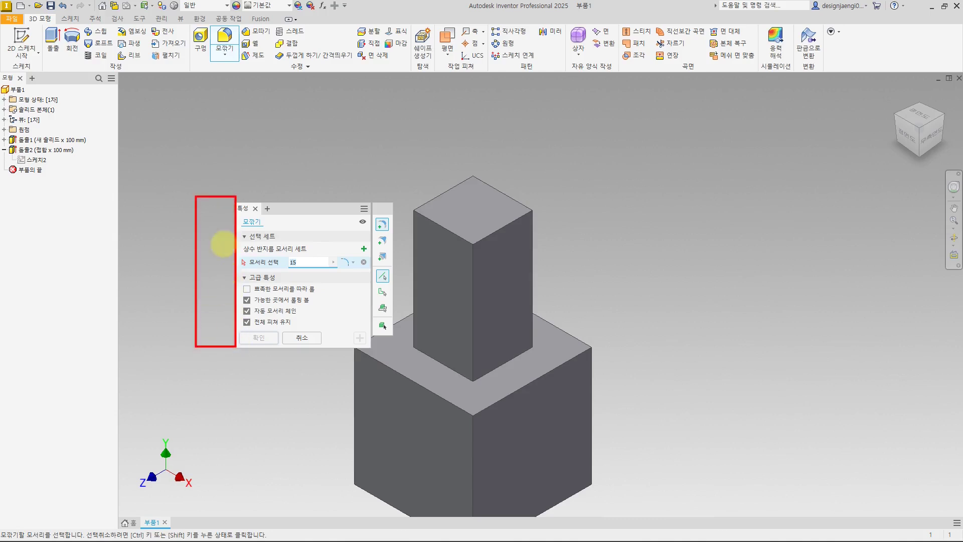
mouse_move(222, 228)
mouse_down()
mouse_move(221, 208)
mouse_move(220, 235)
mouse_up()
mouse_move(219, 247)
mouse_down()
mouse_move(200, 258)
mouse_move(209, 271)
mouse_up()
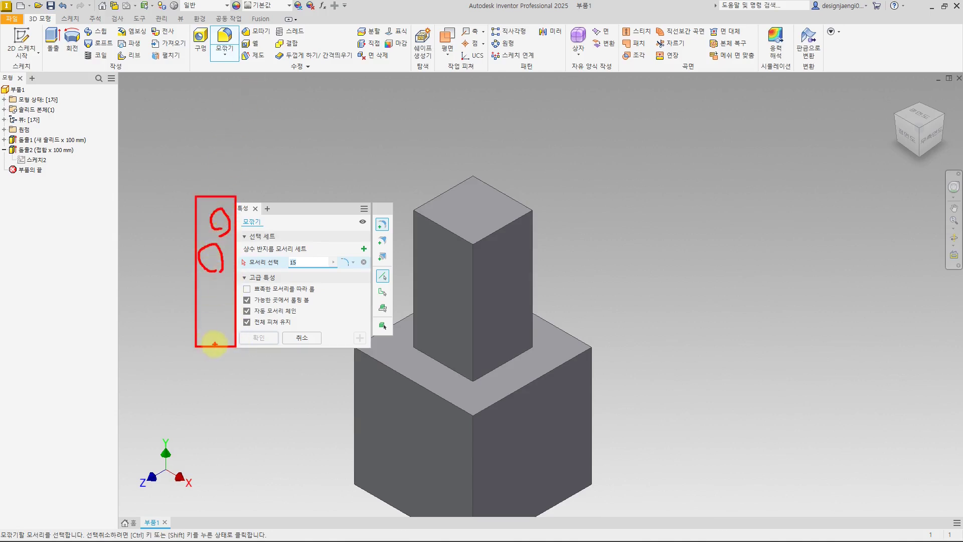
key(Escape)
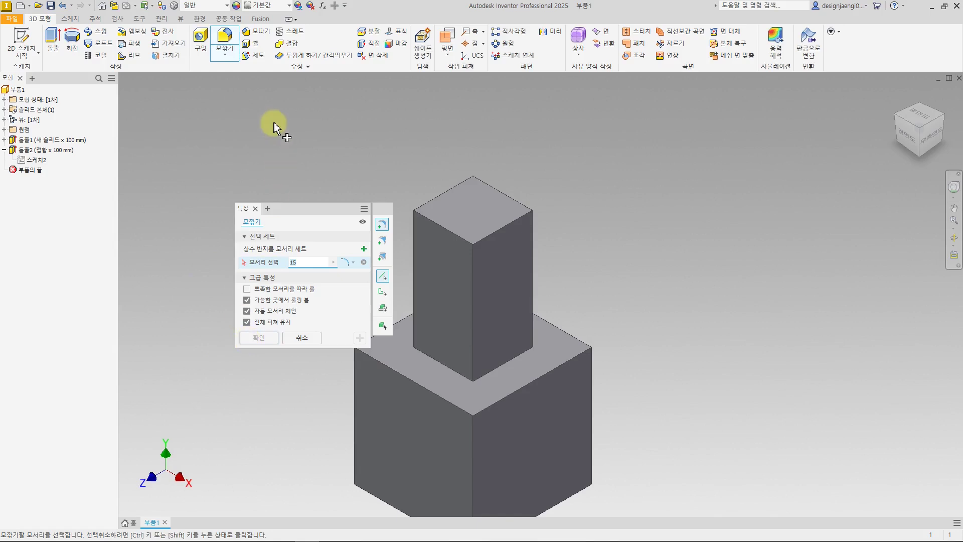
key(Escape)
Apply a 15 mm face fillet between the cube's two front side faces, and undo it.
click(227, 55)
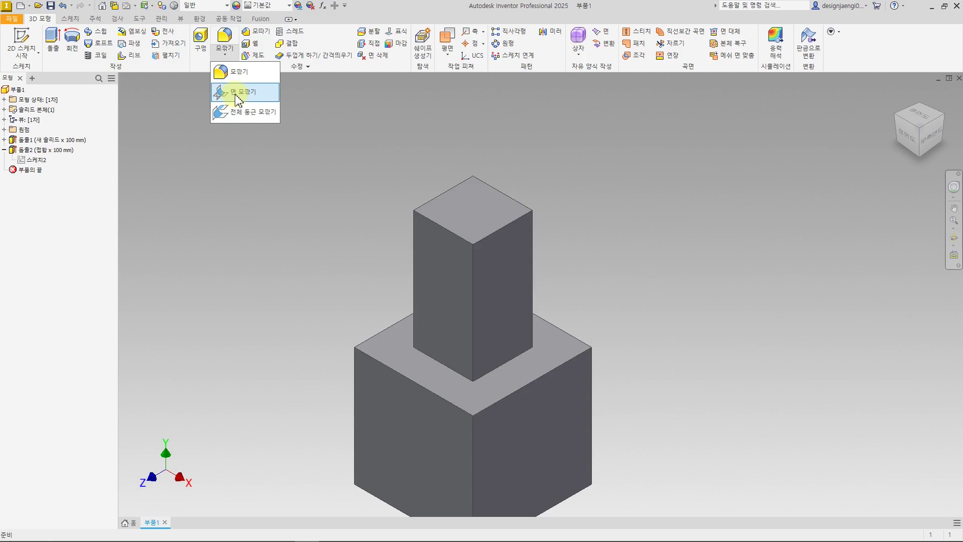
click(236, 95)
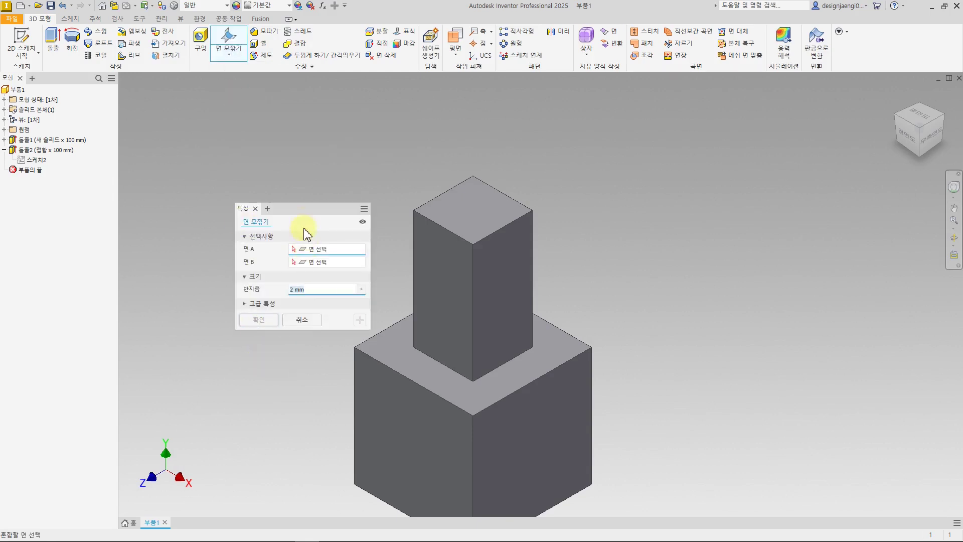
drag(303, 209, 256, 212)
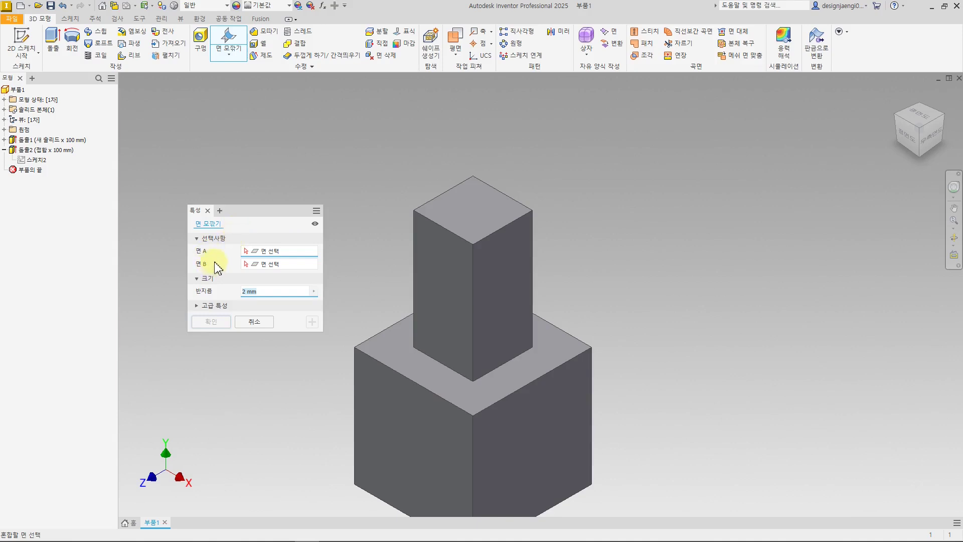
click(273, 265)
click(289, 256)
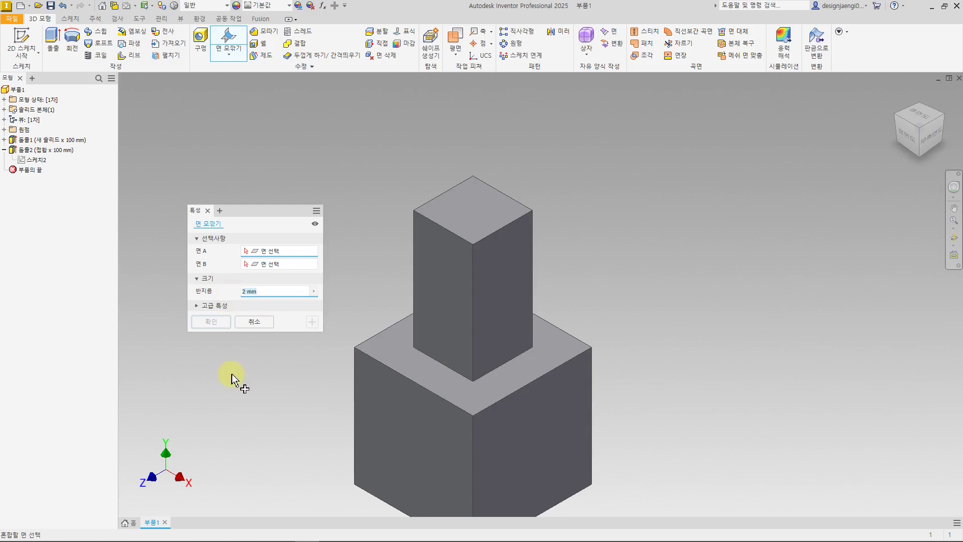
text(15)
middle_drag(613, 344, 641, 271)
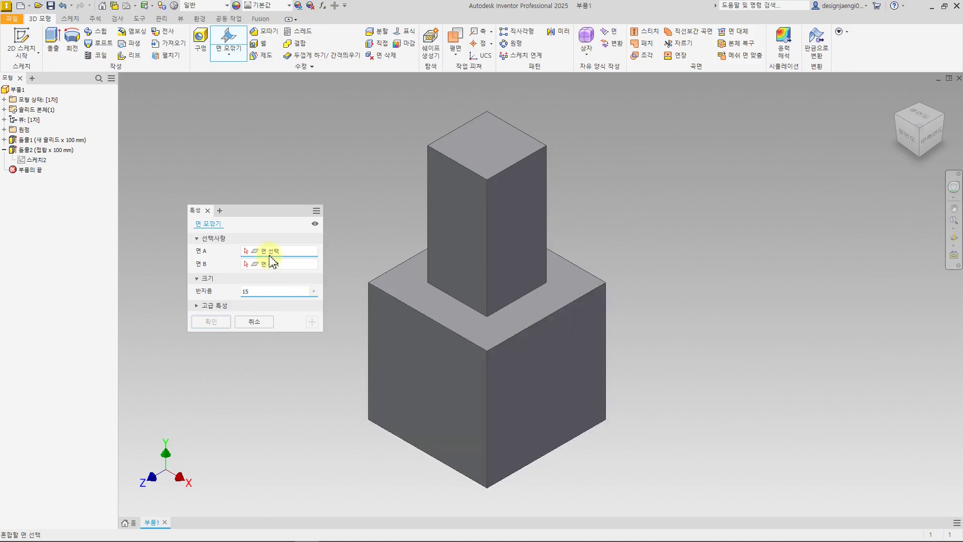
click(433, 407)
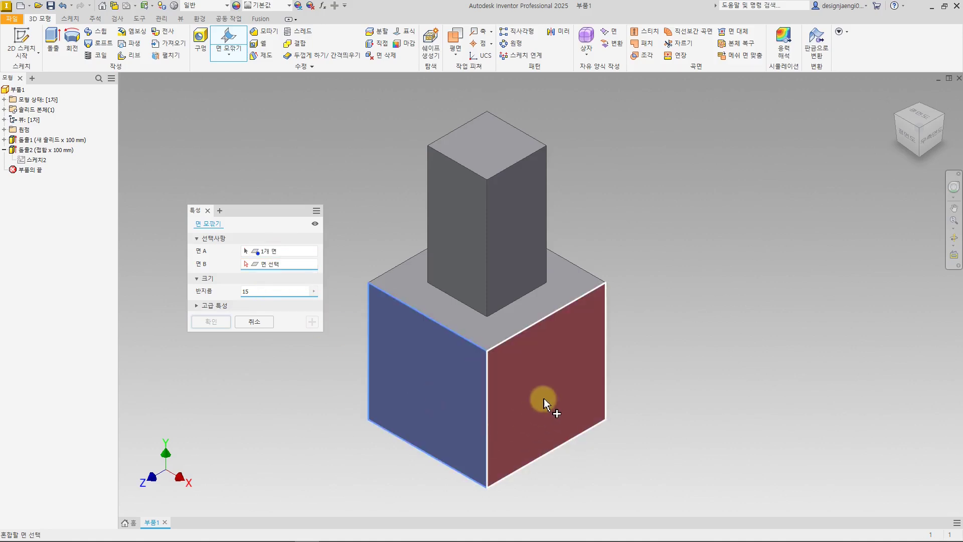
click(553, 384)
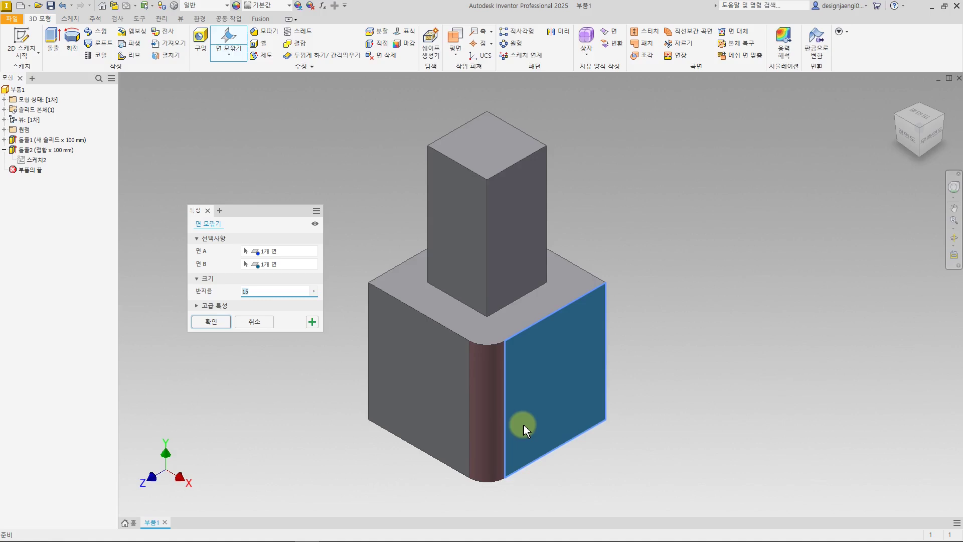
click(210, 322)
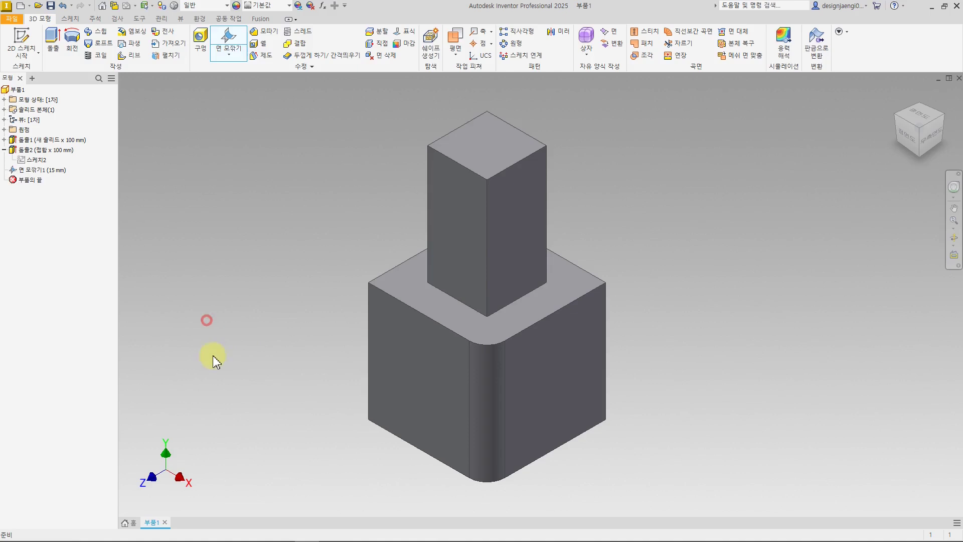
key(ctrl+z)
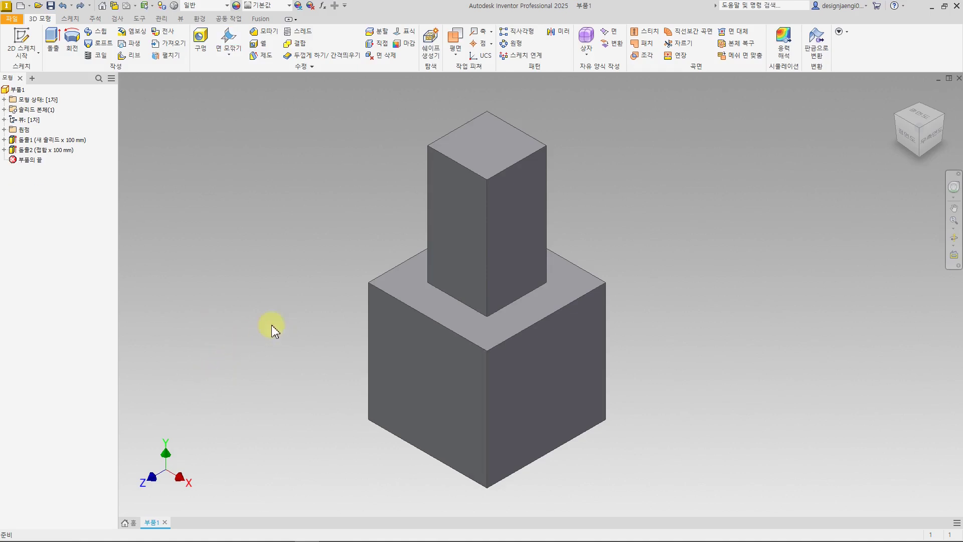
click(229, 50)
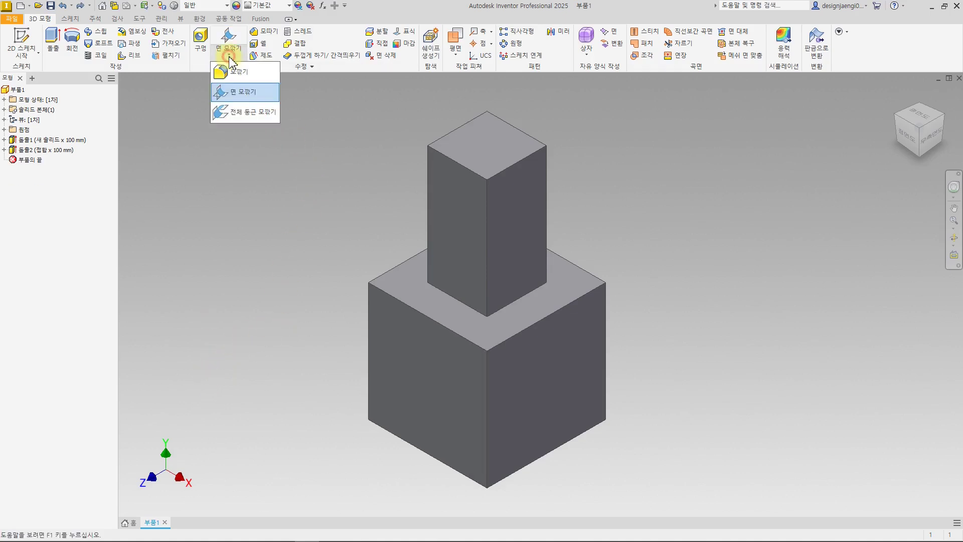
click(243, 113)
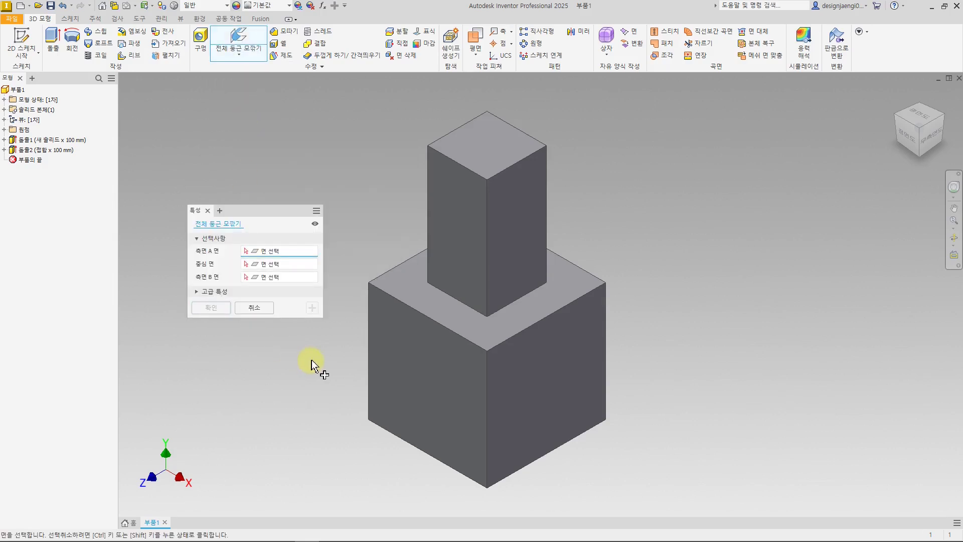
middle_drag(311, 359, 423, 353)
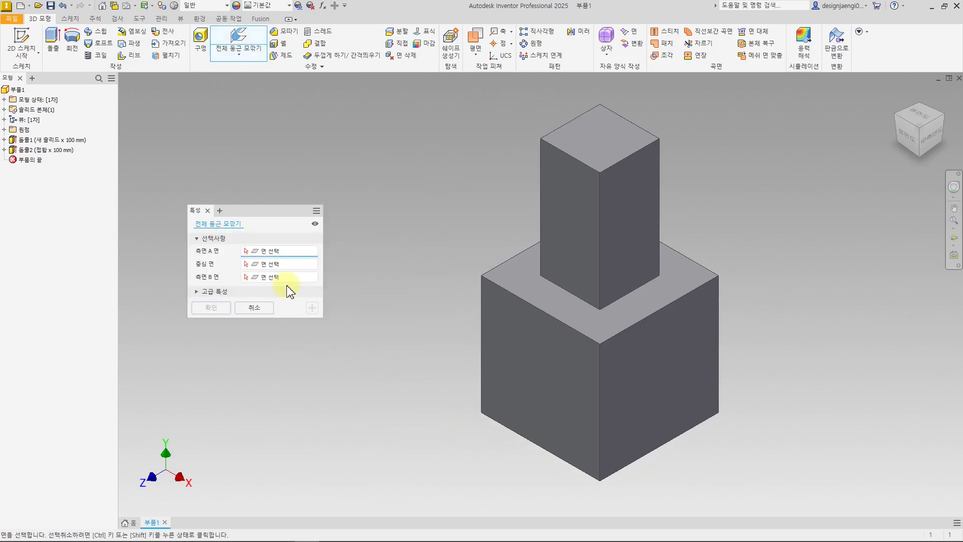
mouse_move(412, 400)
shift+middle_down()
mouse_move(382, 405)
mouse_move(386, 396)
mouse_move(353, 374)
mouse_move(419, 359)
mouse_move(389, 415)
shift+middle_up()
click(914, 131)
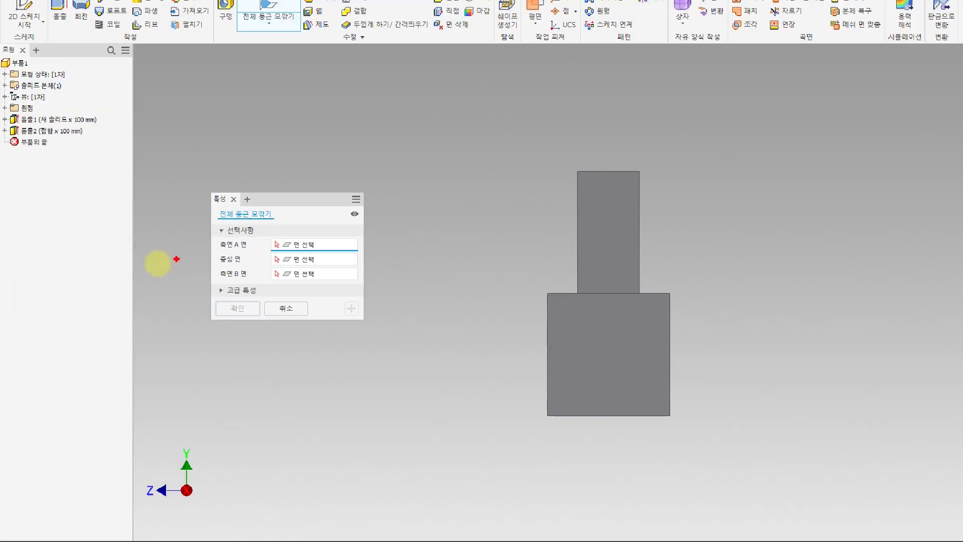
key(Escape)
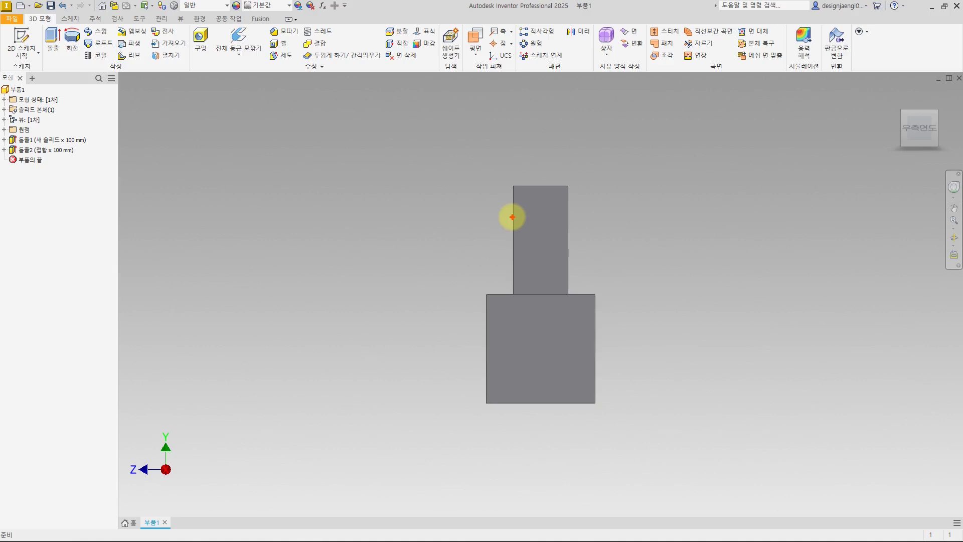
mouse_move(517, 220)
mouse_down()
mouse_move(563, 230)
mouse_move(557, 238)
mouse_up()
mouse_move(513, 220)
mouse_down()
mouse_move(522, 198)
mouse_move(554, 190)
mouse_move(567, 221)
mouse_up()
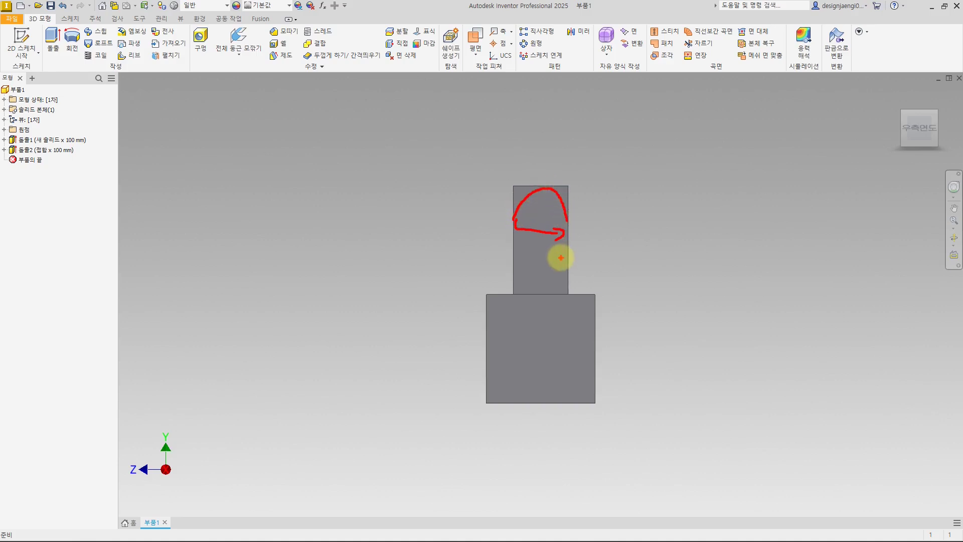
Apply a full round fillet to the post's top face, using its front and back faces as the two side faces.
key(Escape)
mouse_move(418, 268)
shift+middle_down()
mouse_move(432, 267)
mouse_move(467, 303)
shift+middle_up()
key(F6)
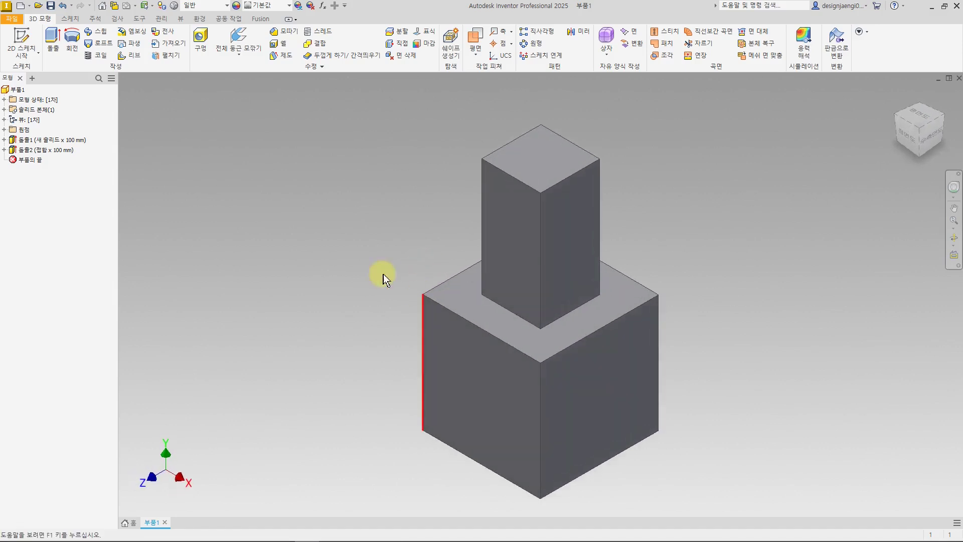
click(239, 50)
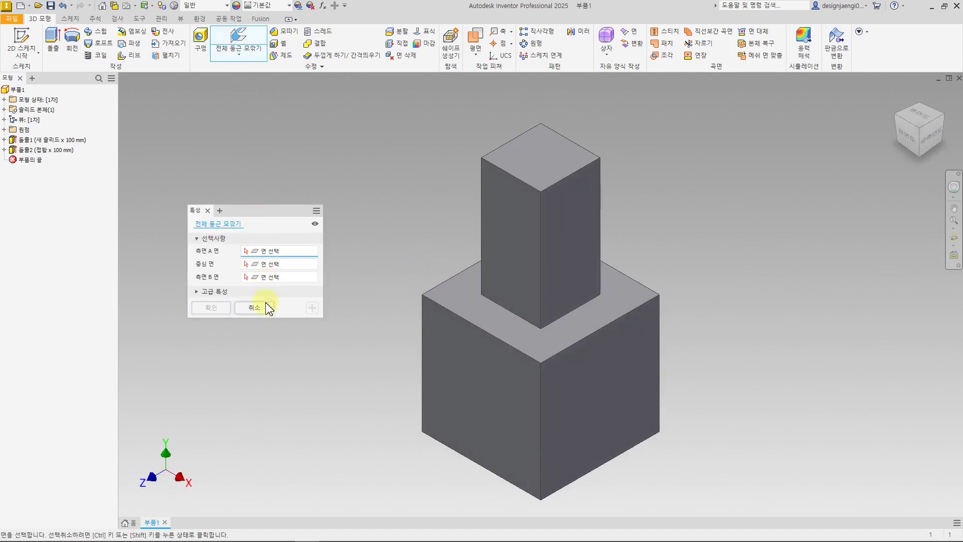
click(507, 243)
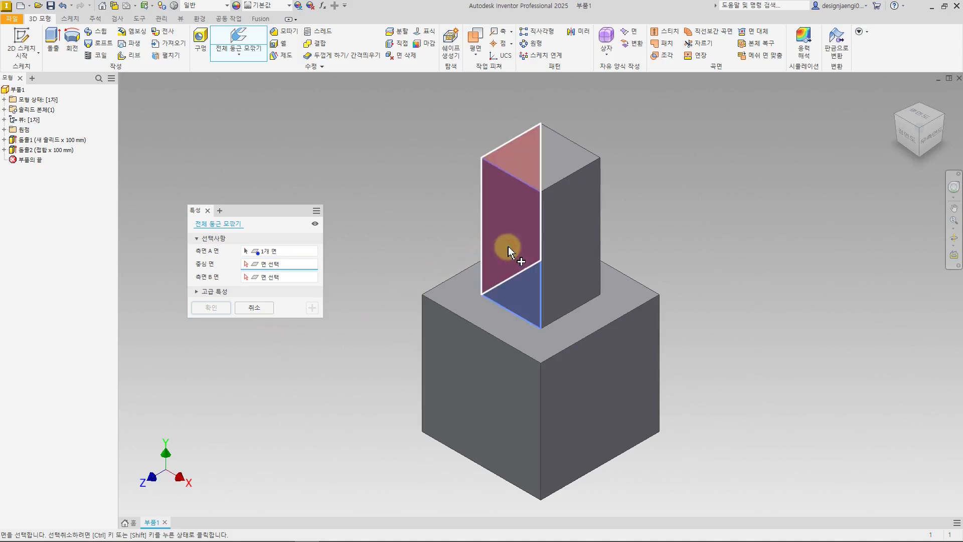
click(556, 173)
shift+middle_drag(669, 333, 602, 286)
click(582, 241)
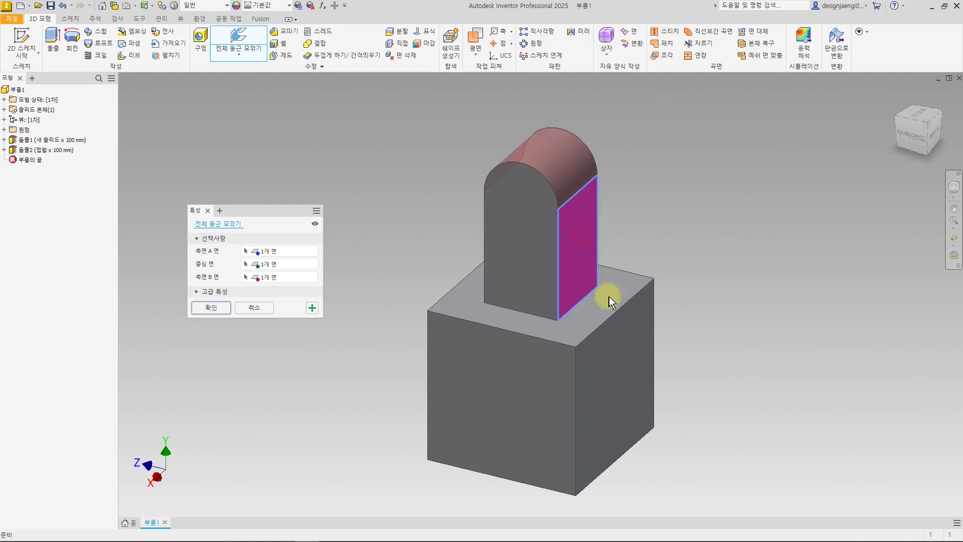
shift+middle_drag(684, 439, 504, 167)
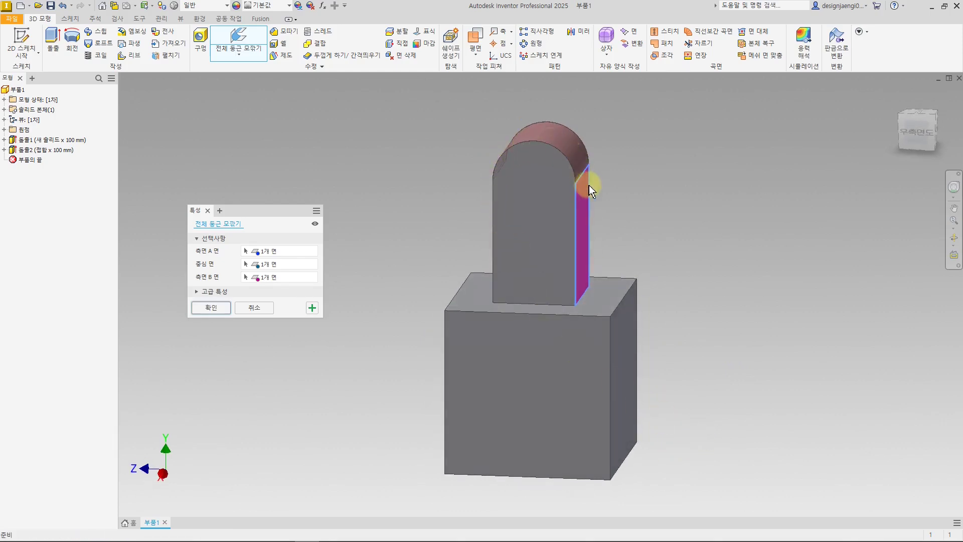
click(222, 313)
shift+middle_drag(267, 387, 372, 377)
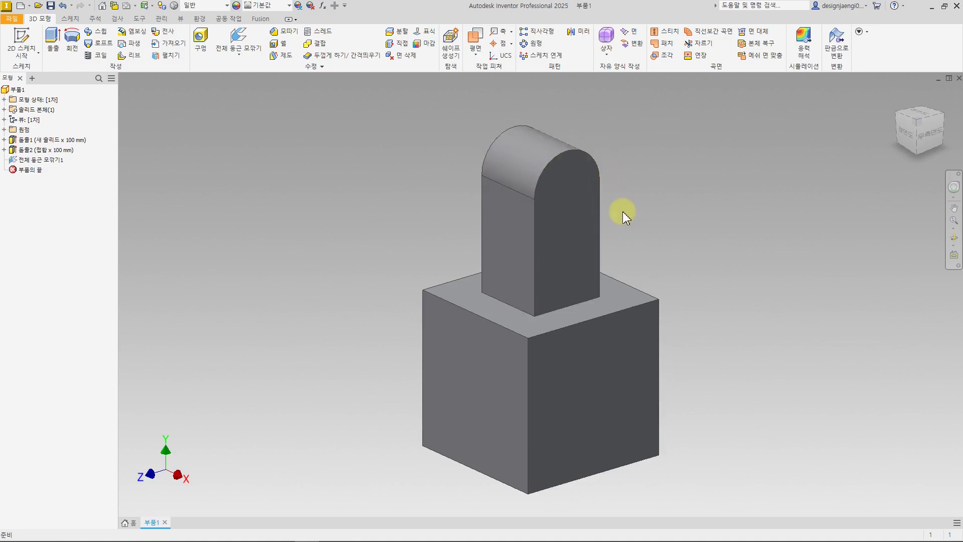
mouse_move(728, 289)
shift+middle_down()
mouse_move(727, 314)
mouse_move(684, 316)
mouse_move(727, 318)
shift+middle_up()
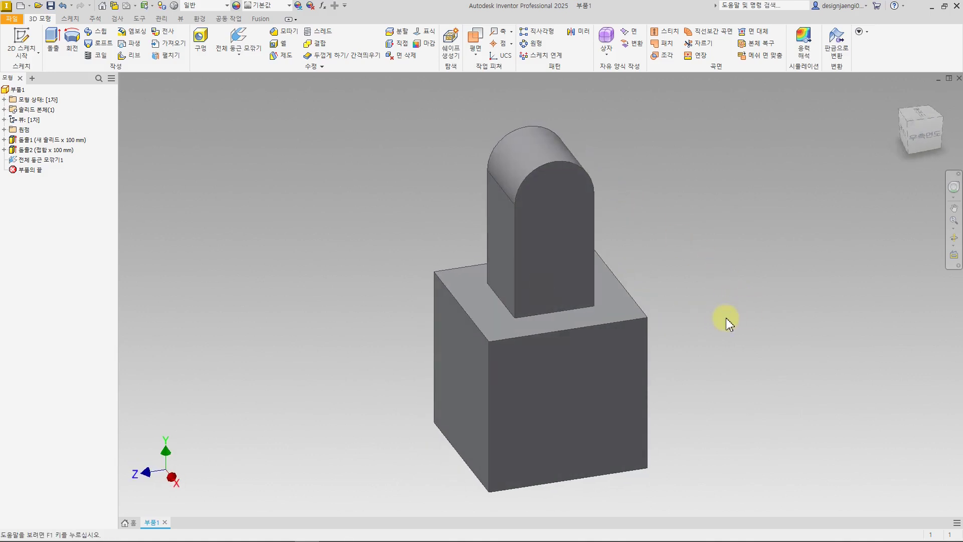
mouse_move(727, 318)
shift+middle_down()
mouse_move(714, 321)
mouse_move(736, 326)
mouse_move(800, 402)
shift+middle_up()
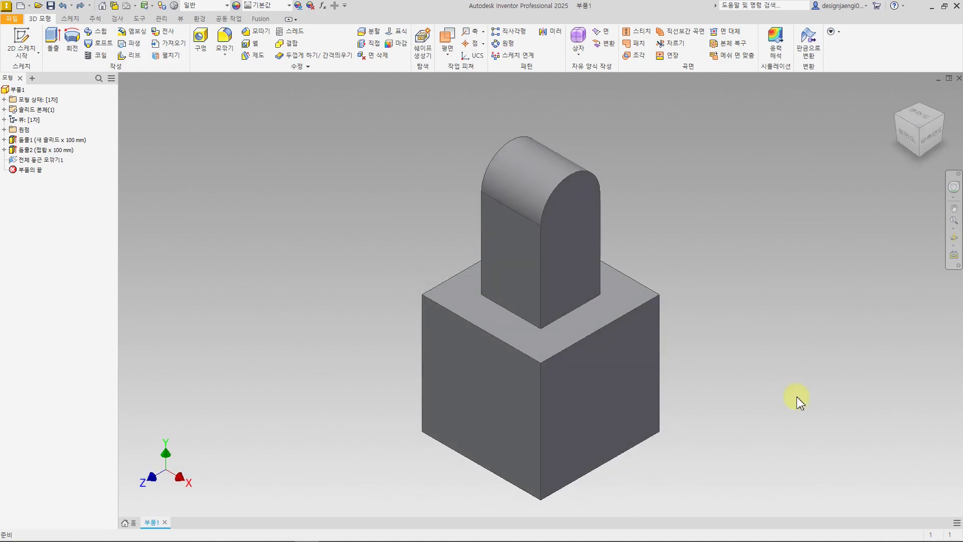